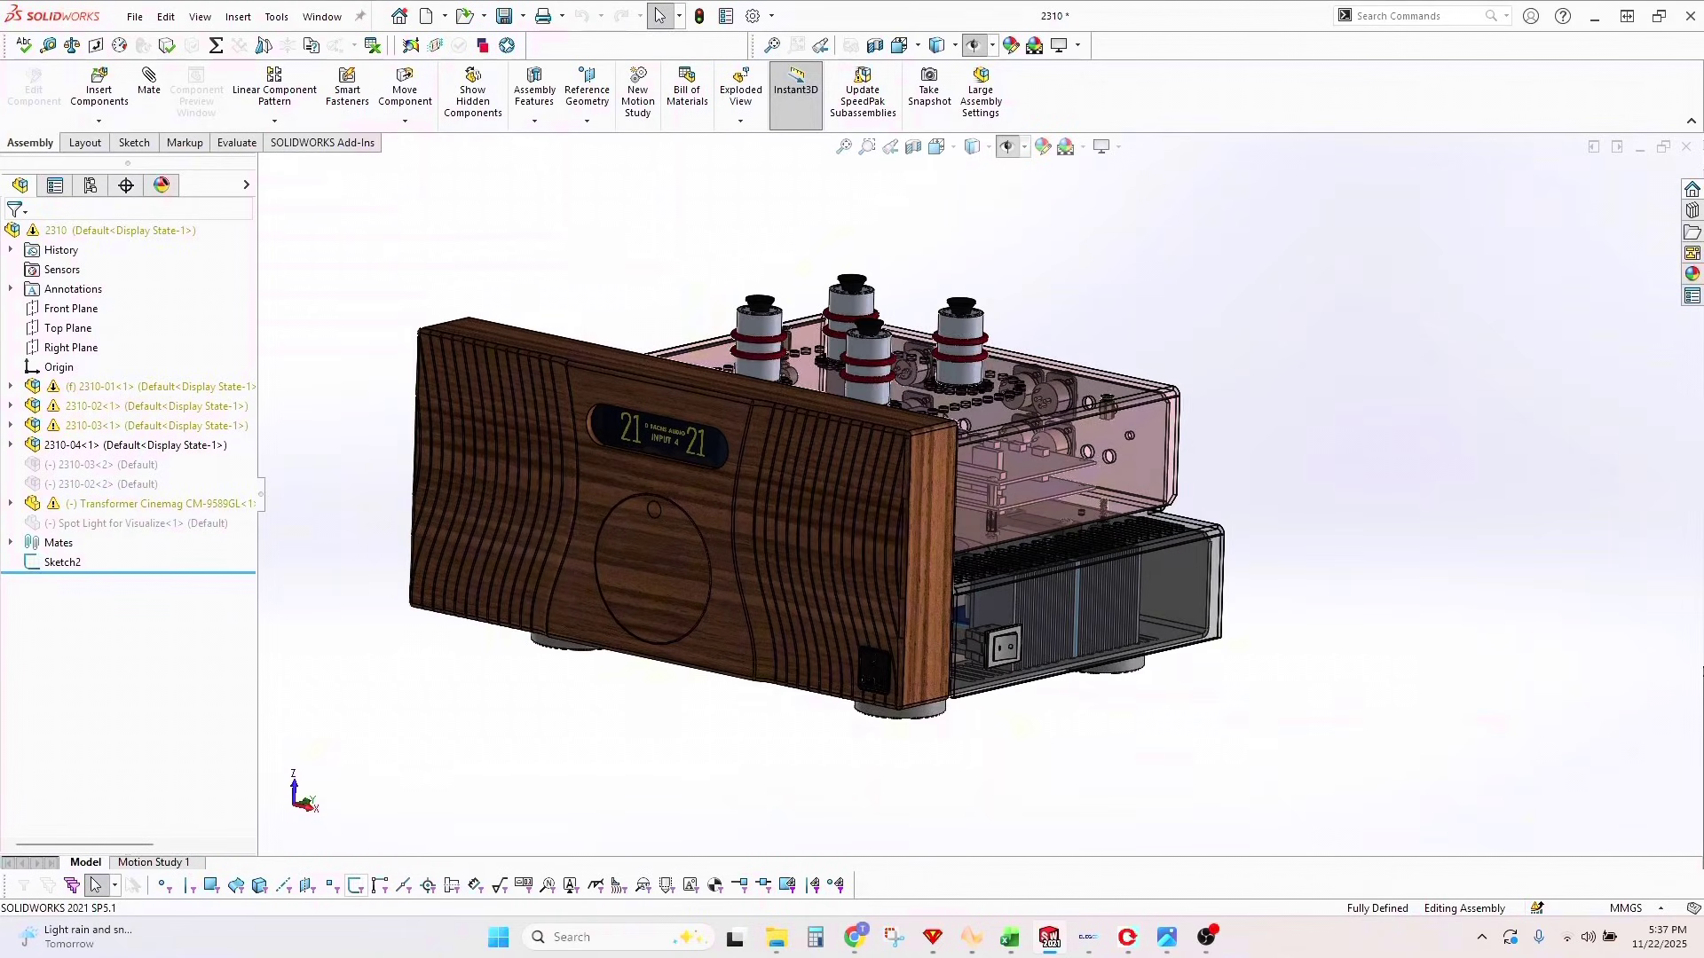
# - Select the 2310-01 power supply component, zoom onto the chassis, and bring up its context menu
pyautogui.click(124, 393)
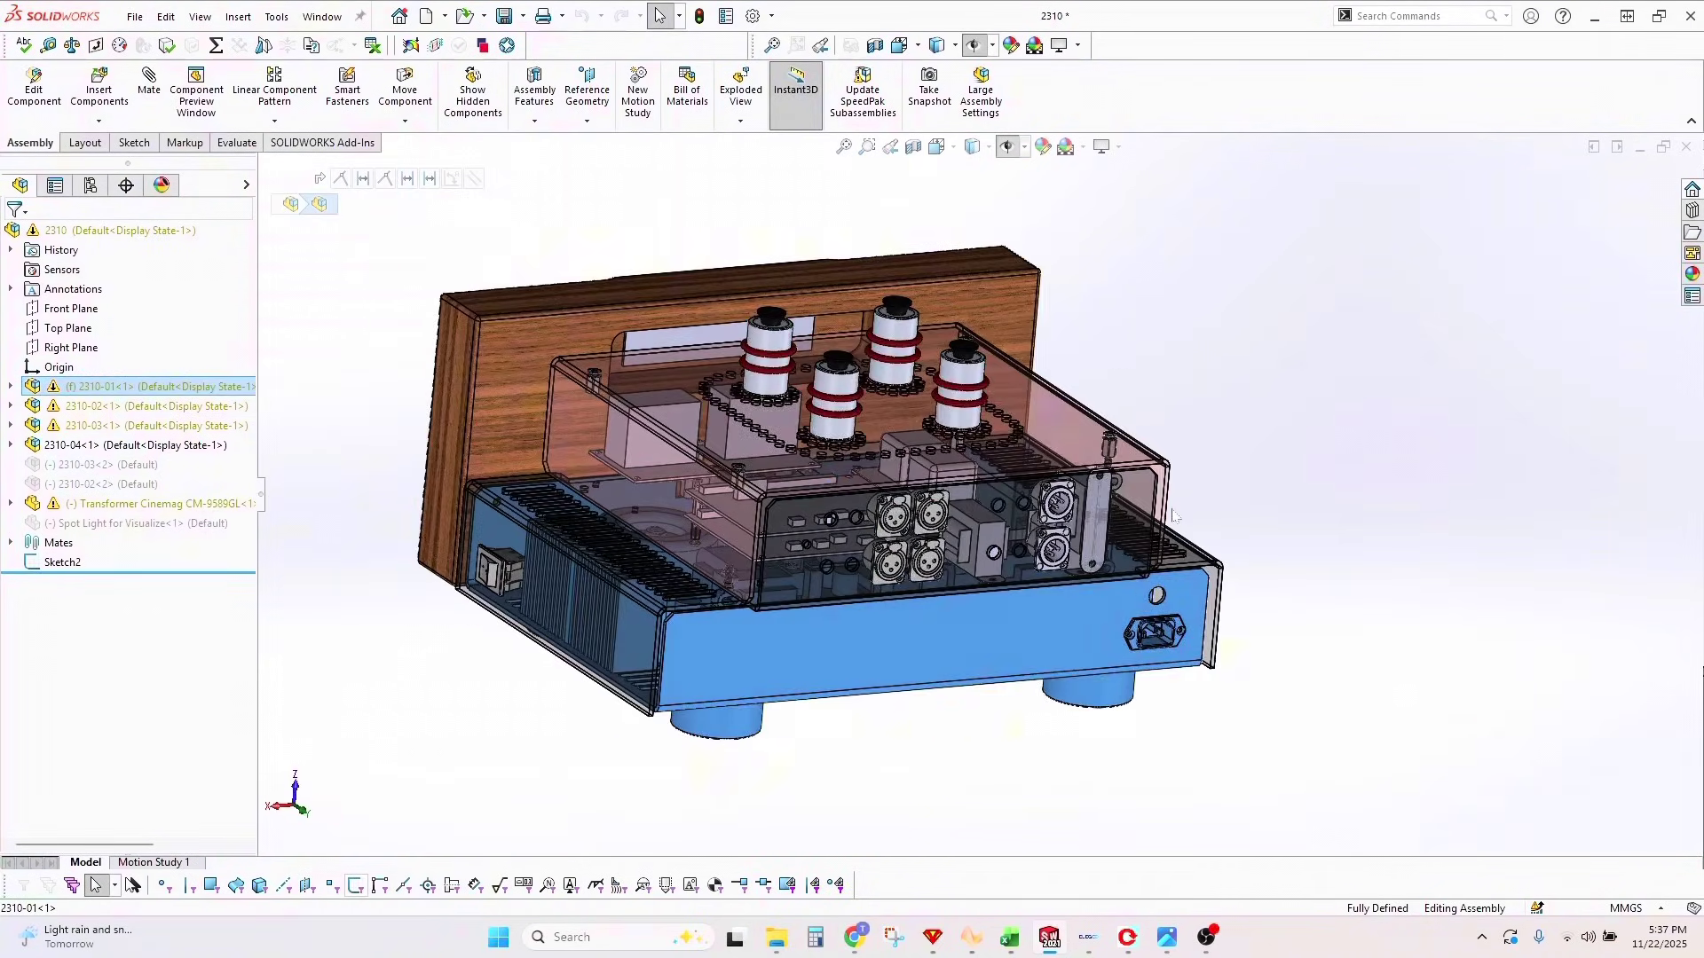
pyautogui.scroll(-2, 1083, 507)
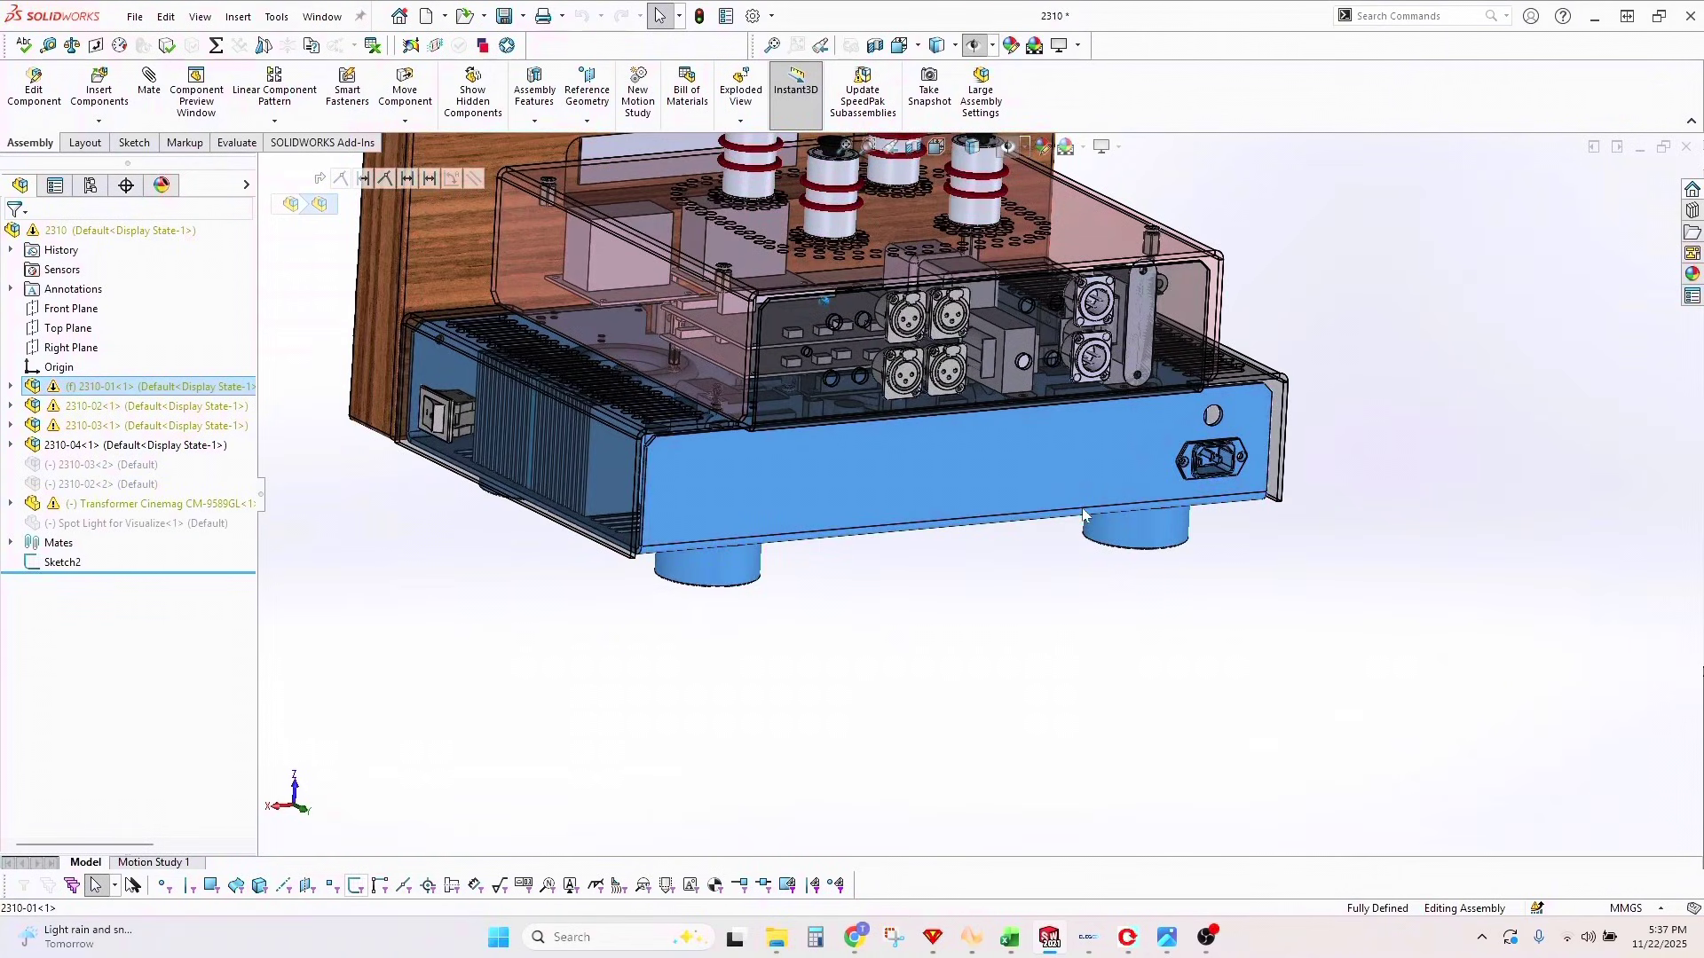
pyautogui.scroll(-1, 1082, 513)
pyautogui.rightClick(127, 391)
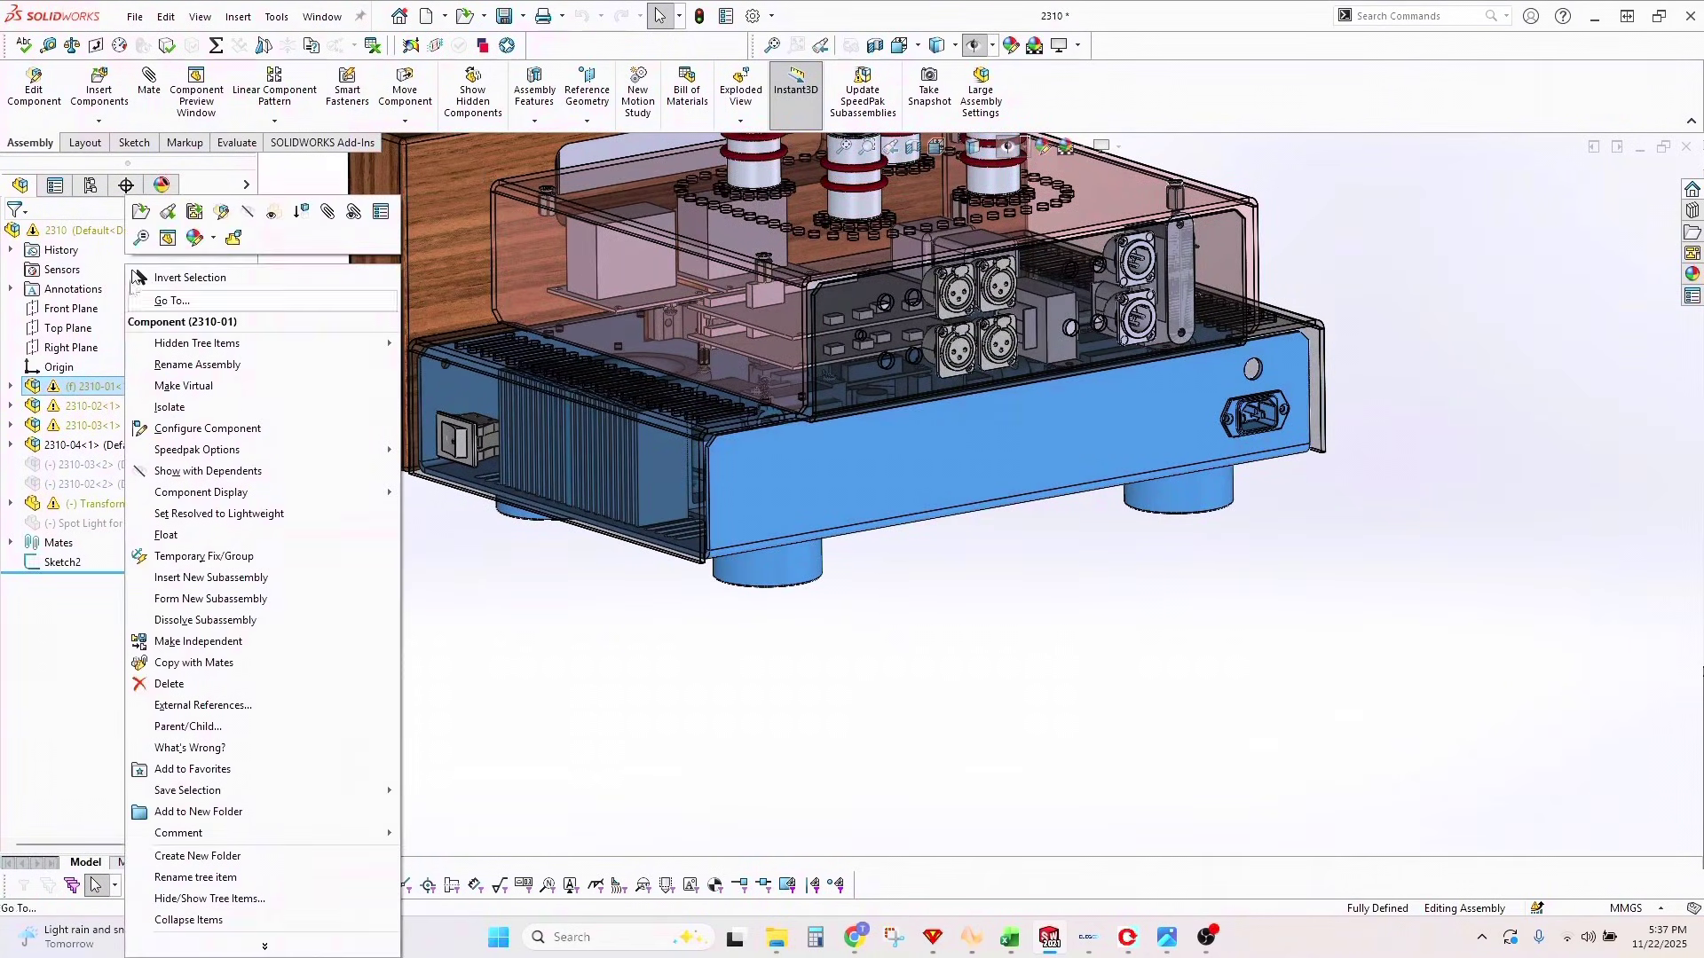
# - Open the 2310-01 subassembly alone, view the chassis front normal-to, and select the left mounting board
pyautogui.click(140, 211)
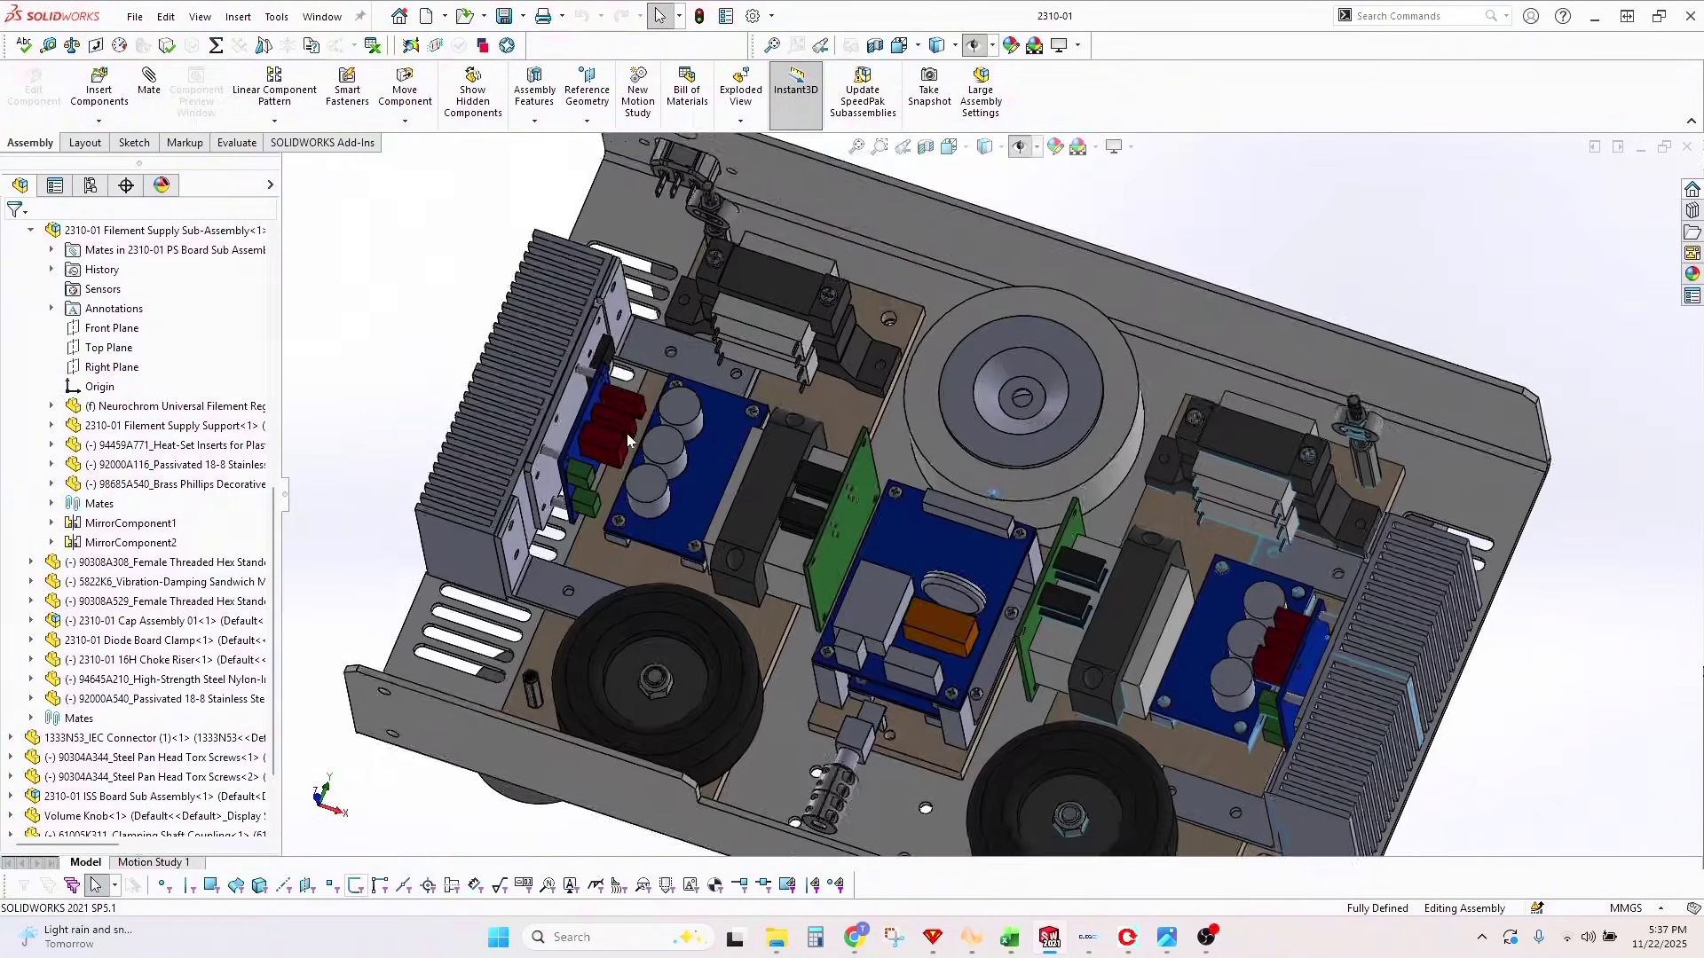
pyautogui.hotkey('ctrl', '7')
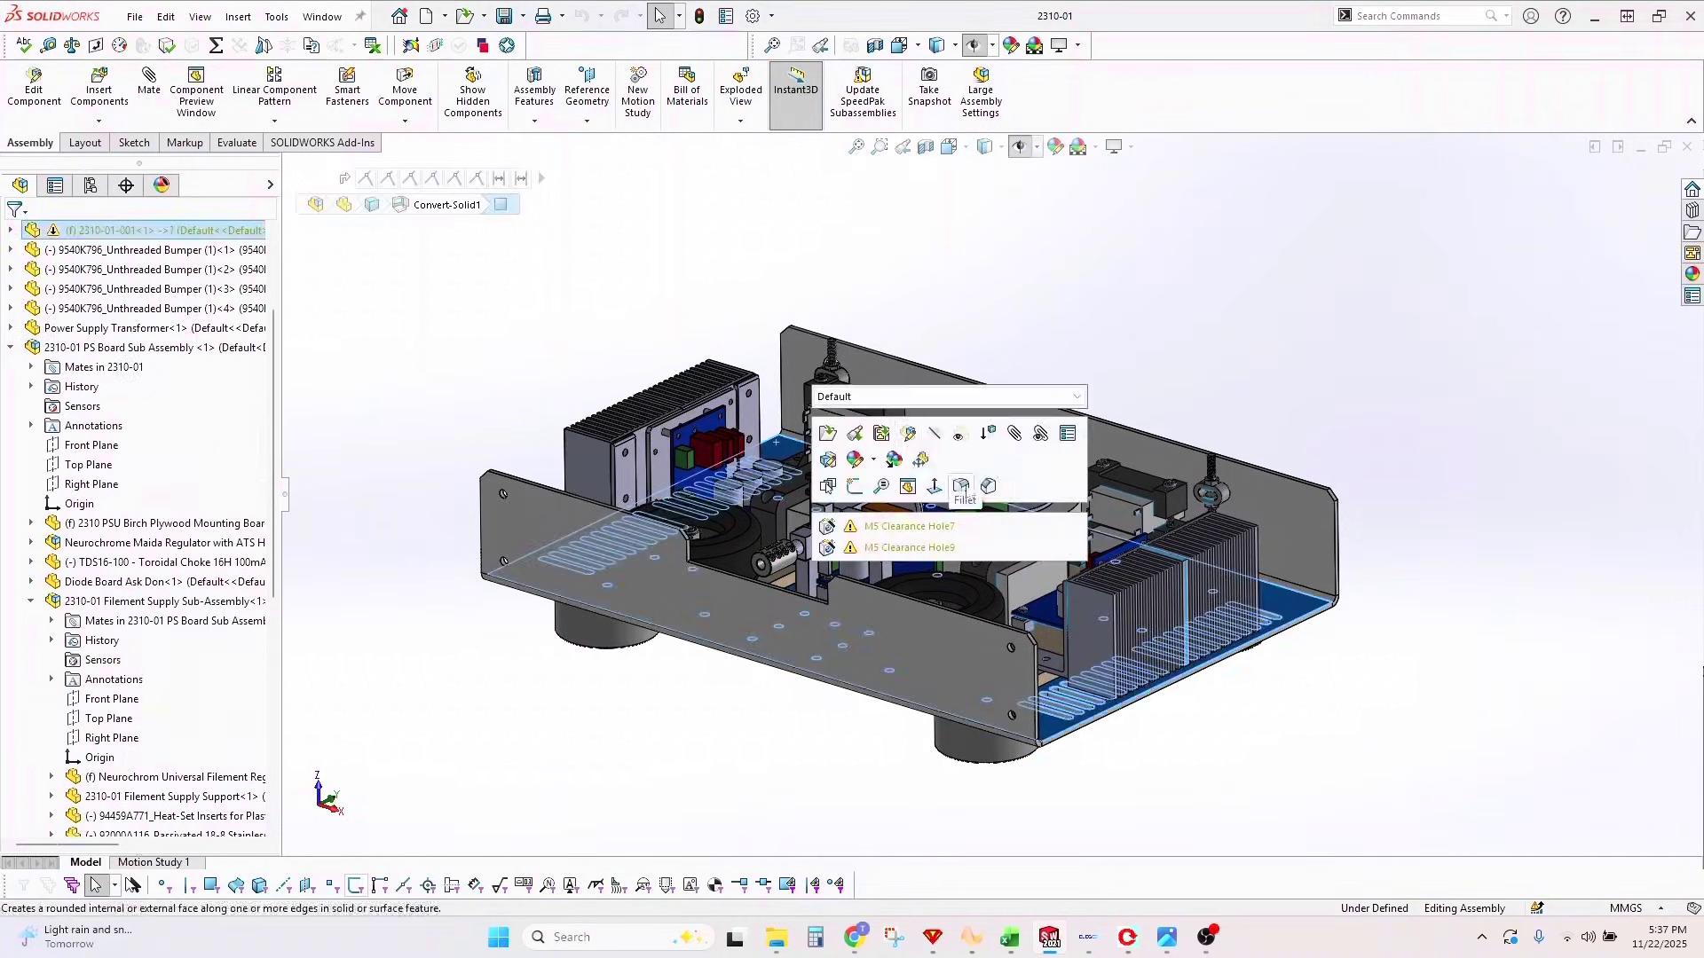
pyautogui.click(934, 486)
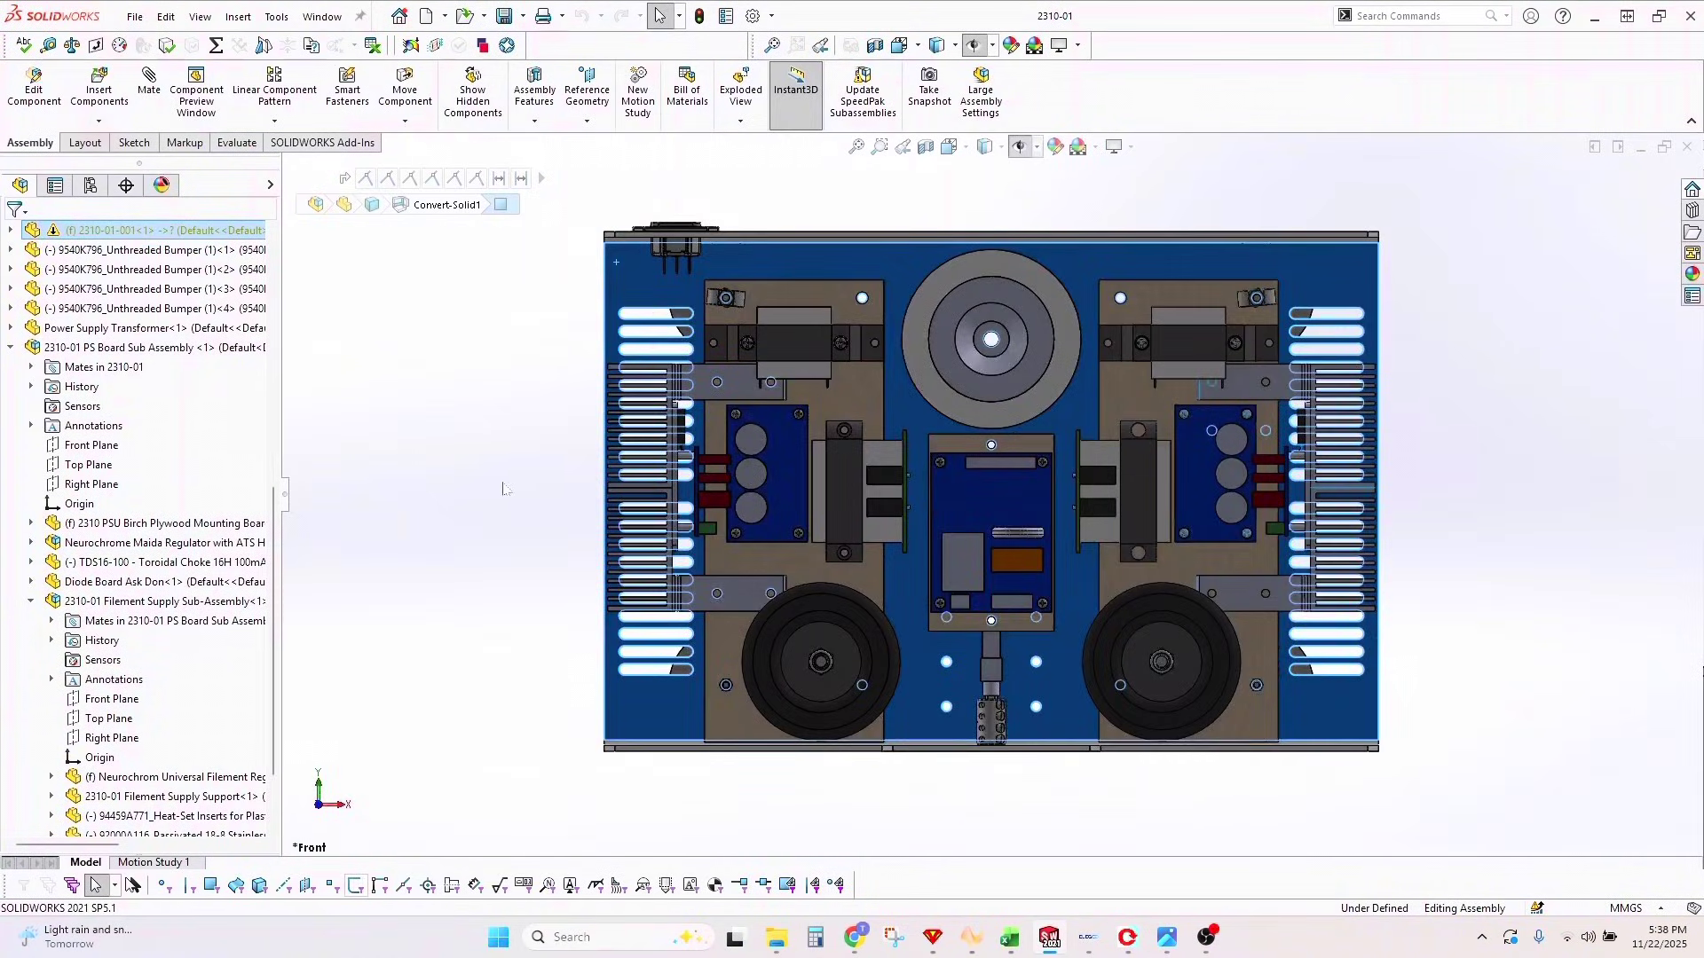
pyautogui.press('Escape')
pyautogui.click(852, 406)
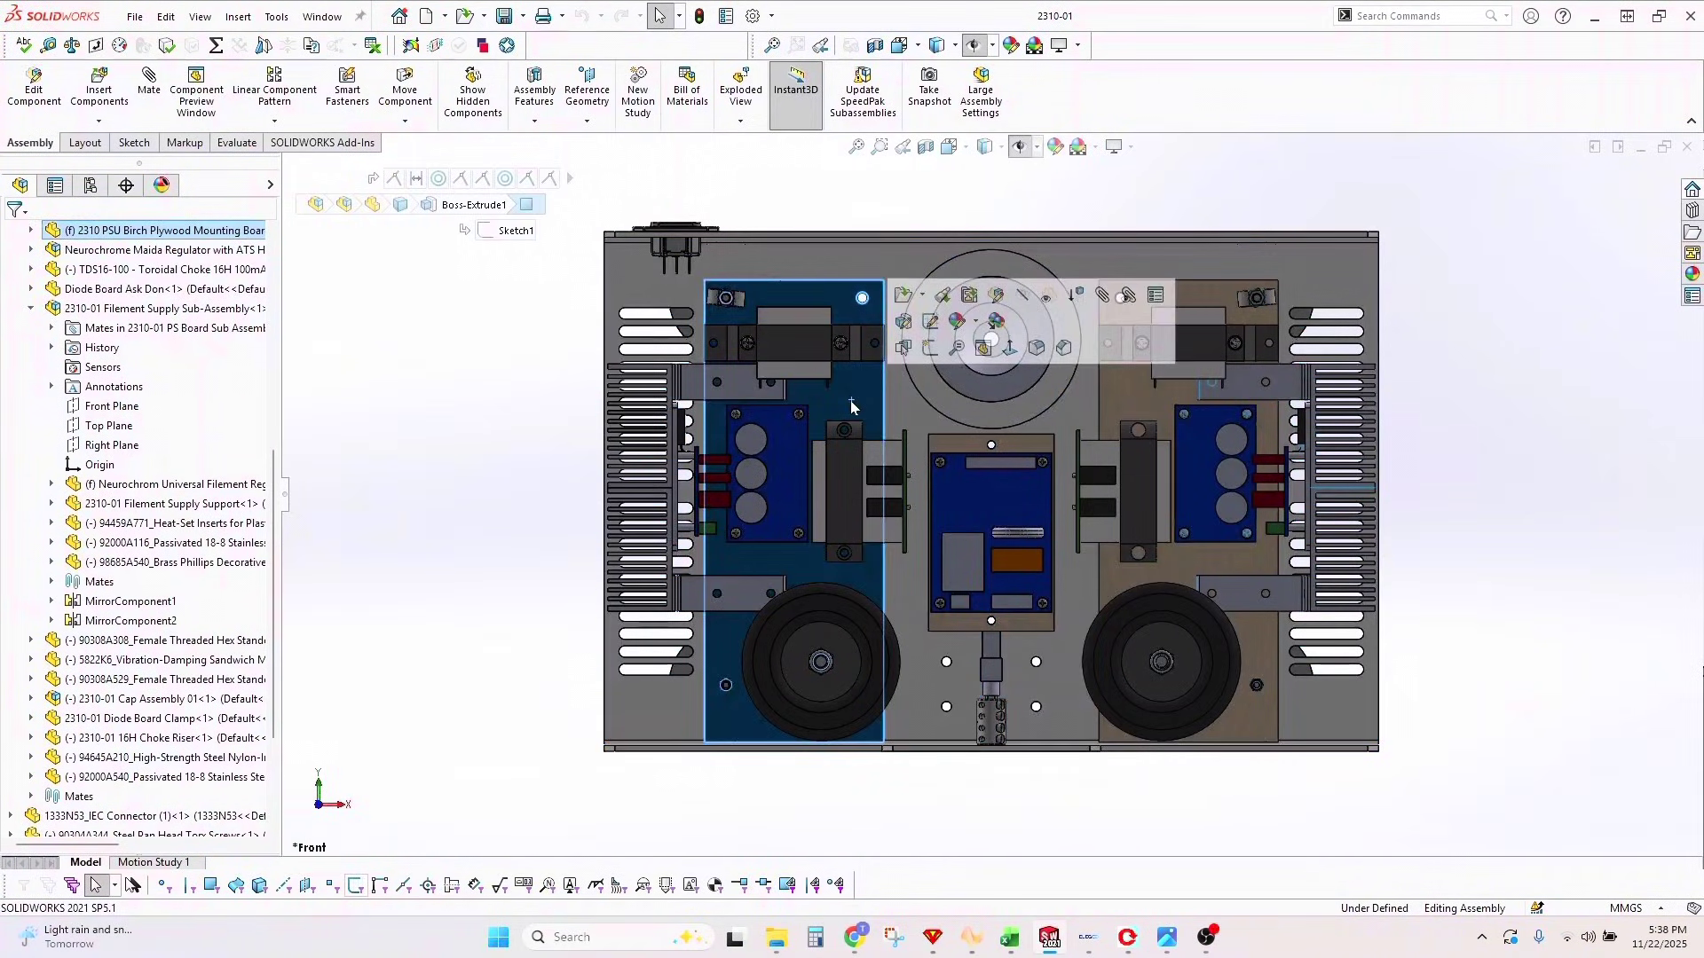
pyautogui.scroll(4, 158, 417)
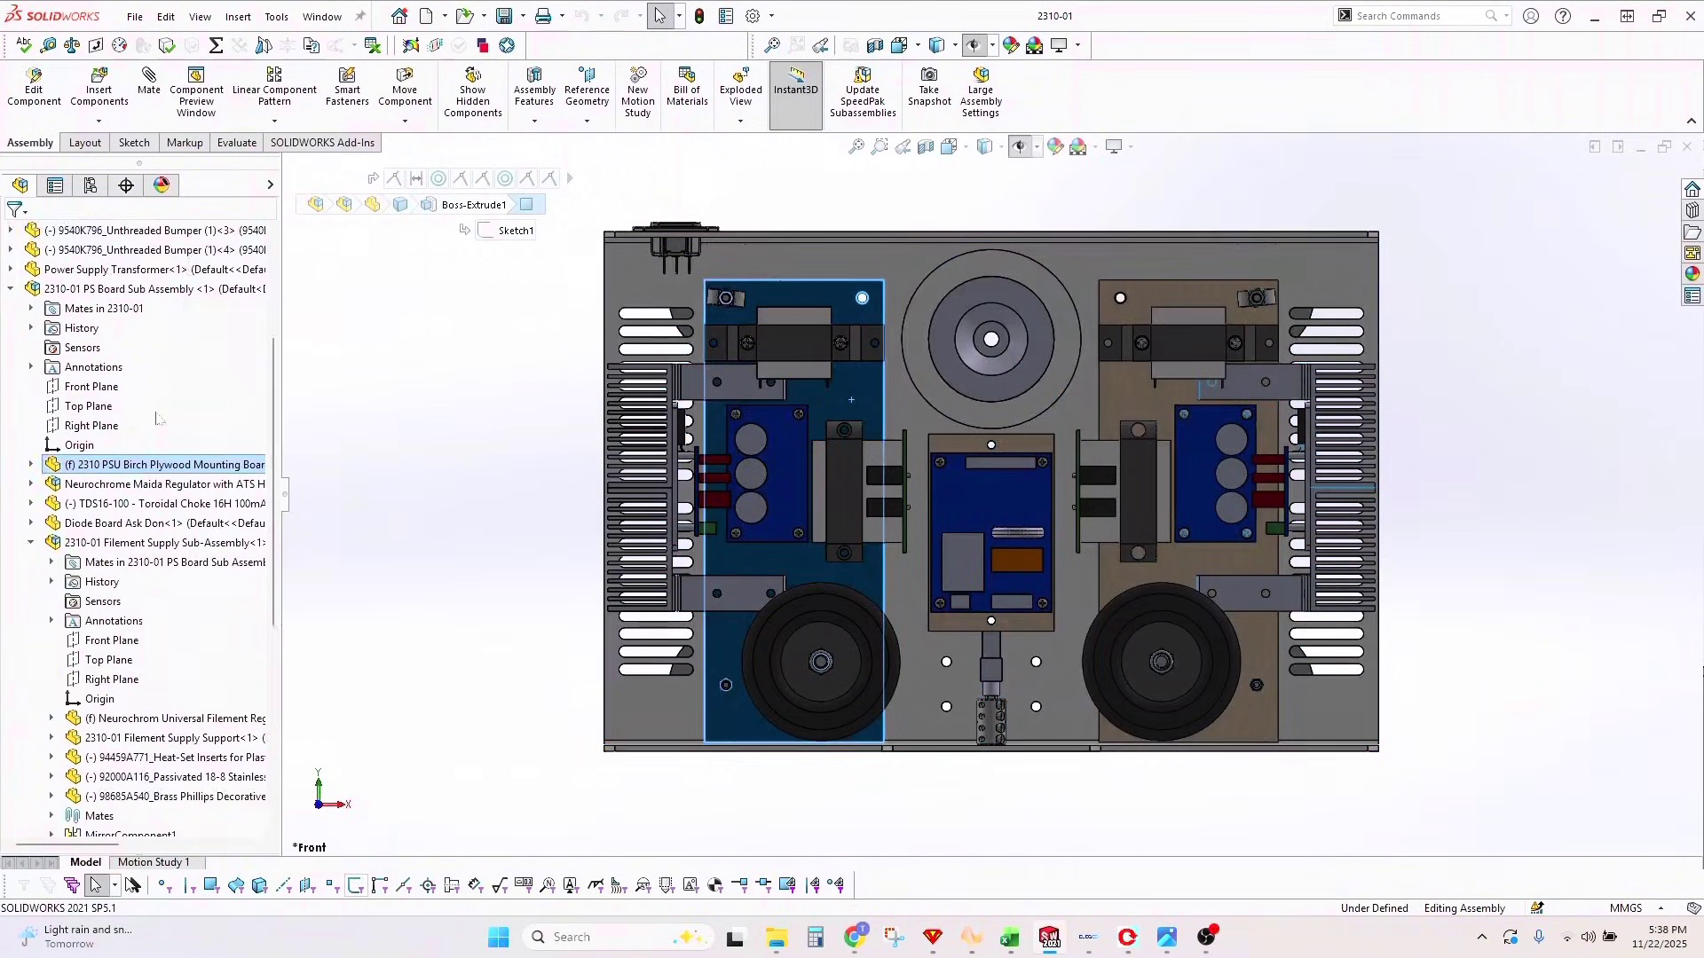
# - Compare the original and mirrored PS Board Sub Assemblies in the tree, then return to isometric view
pyautogui.click(103, 293)
pyautogui.scroll(2, 1200, 412)
pyautogui.scroll(-3, 1220, 439)
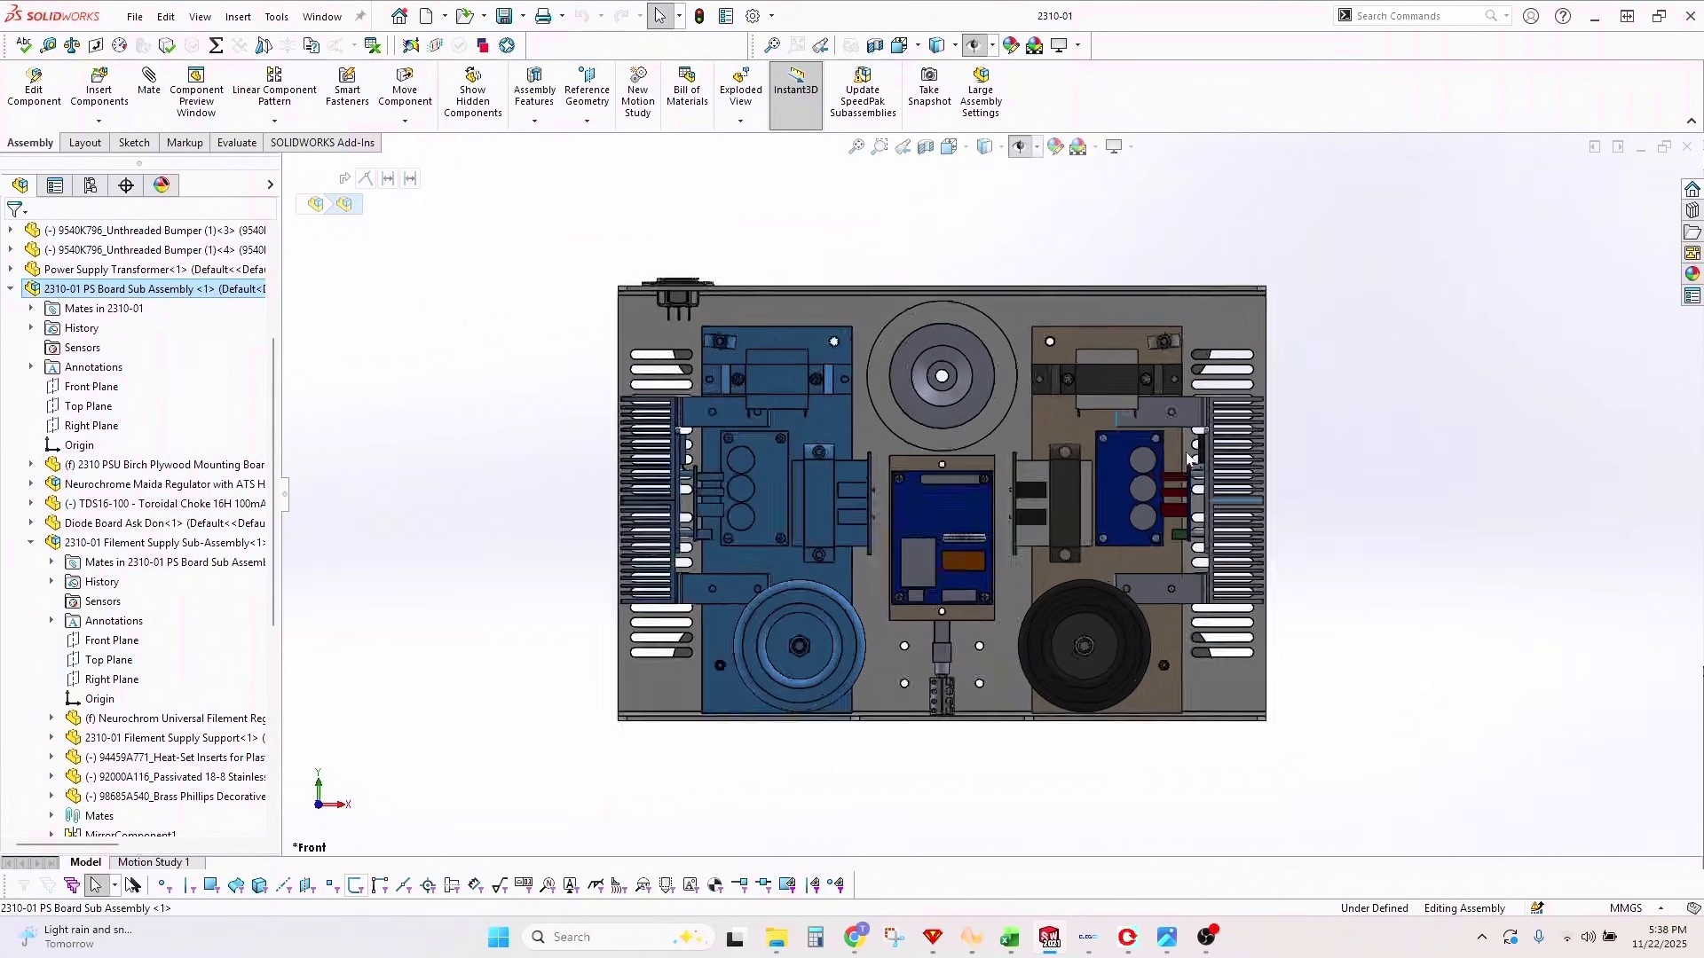
pyautogui.scroll(1, 665, 467)
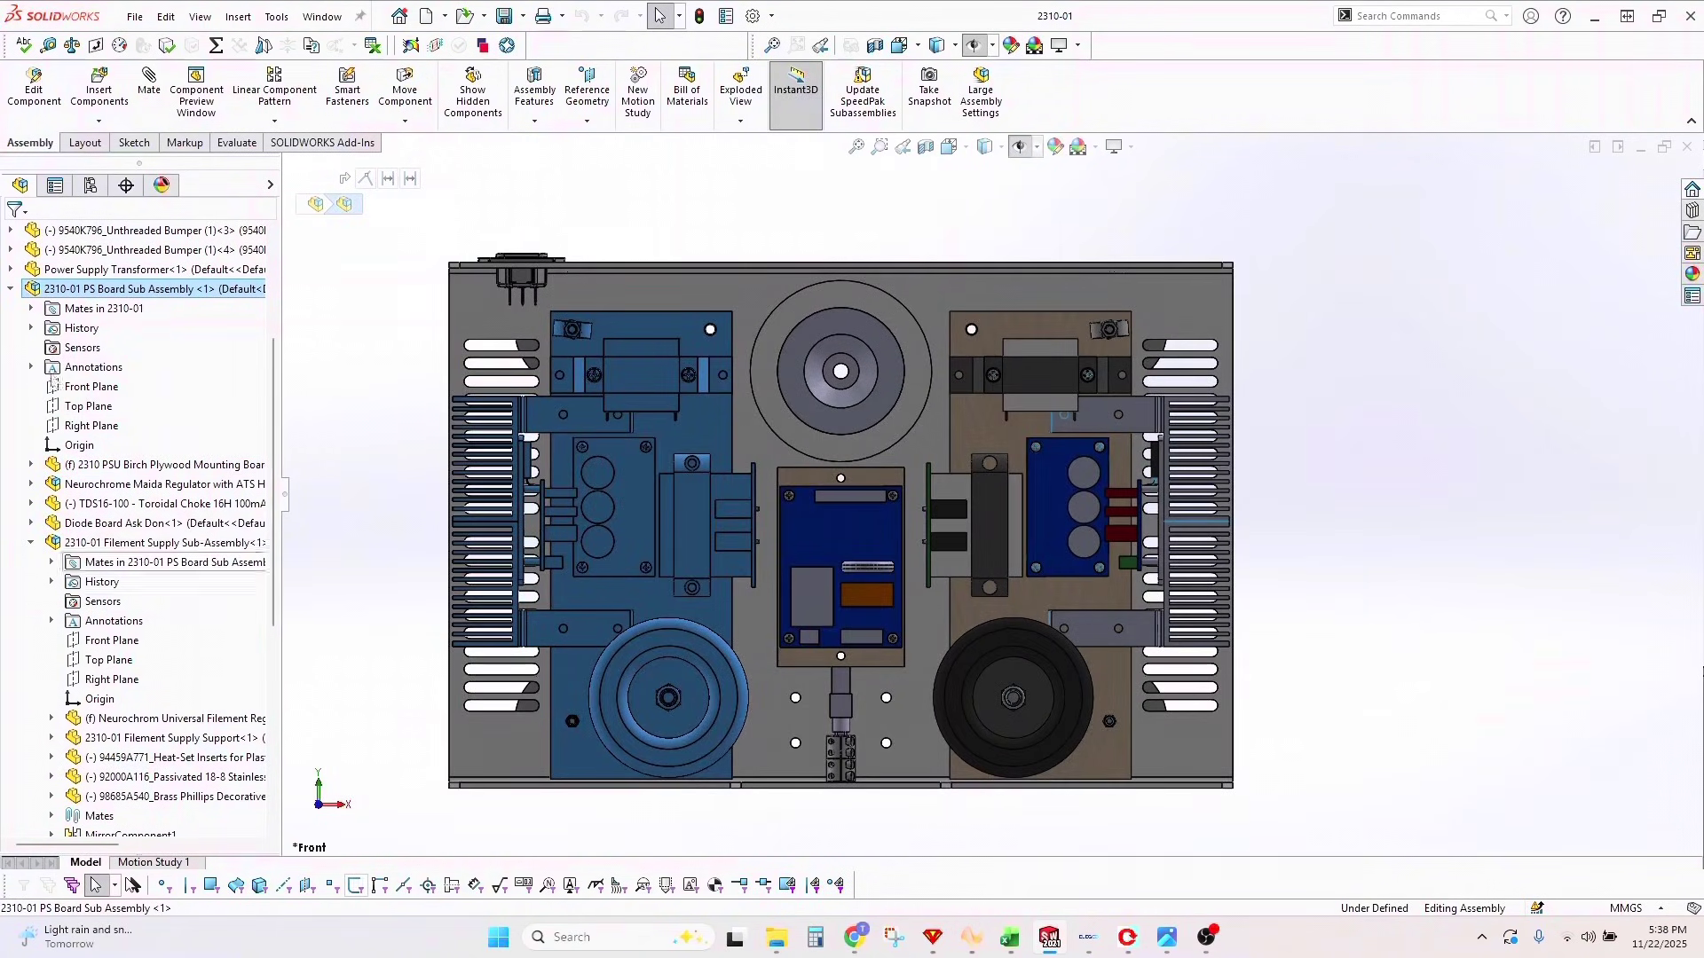
pyautogui.click(12, 291)
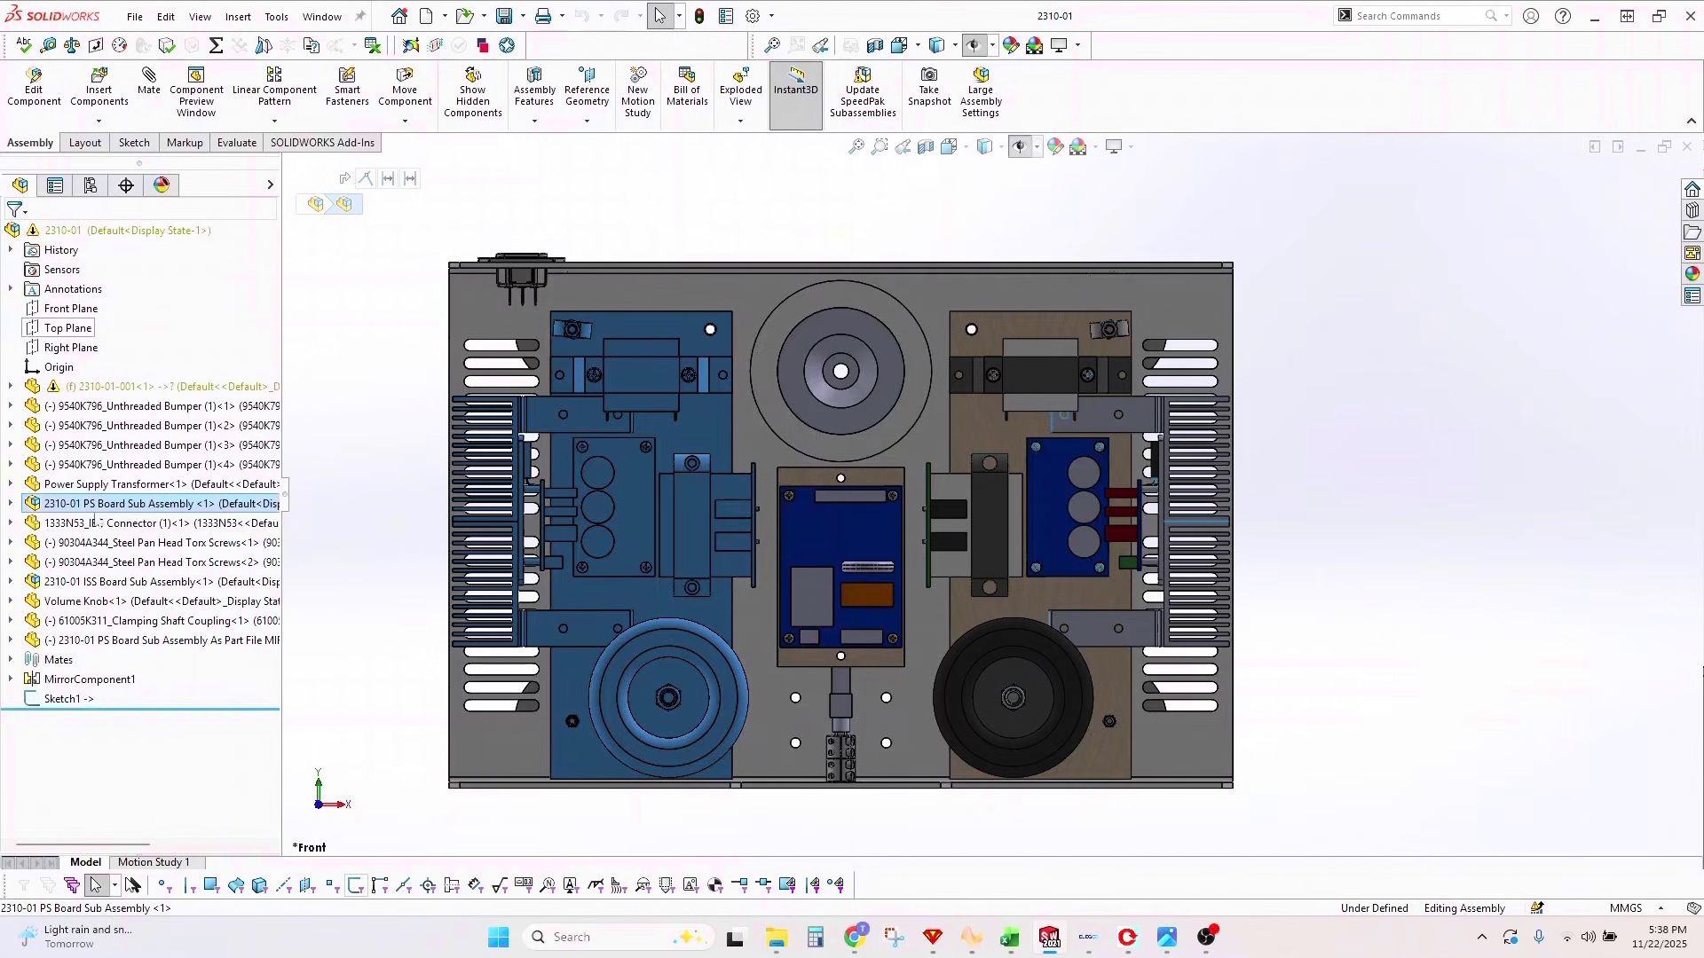
pyautogui.click(103, 643)
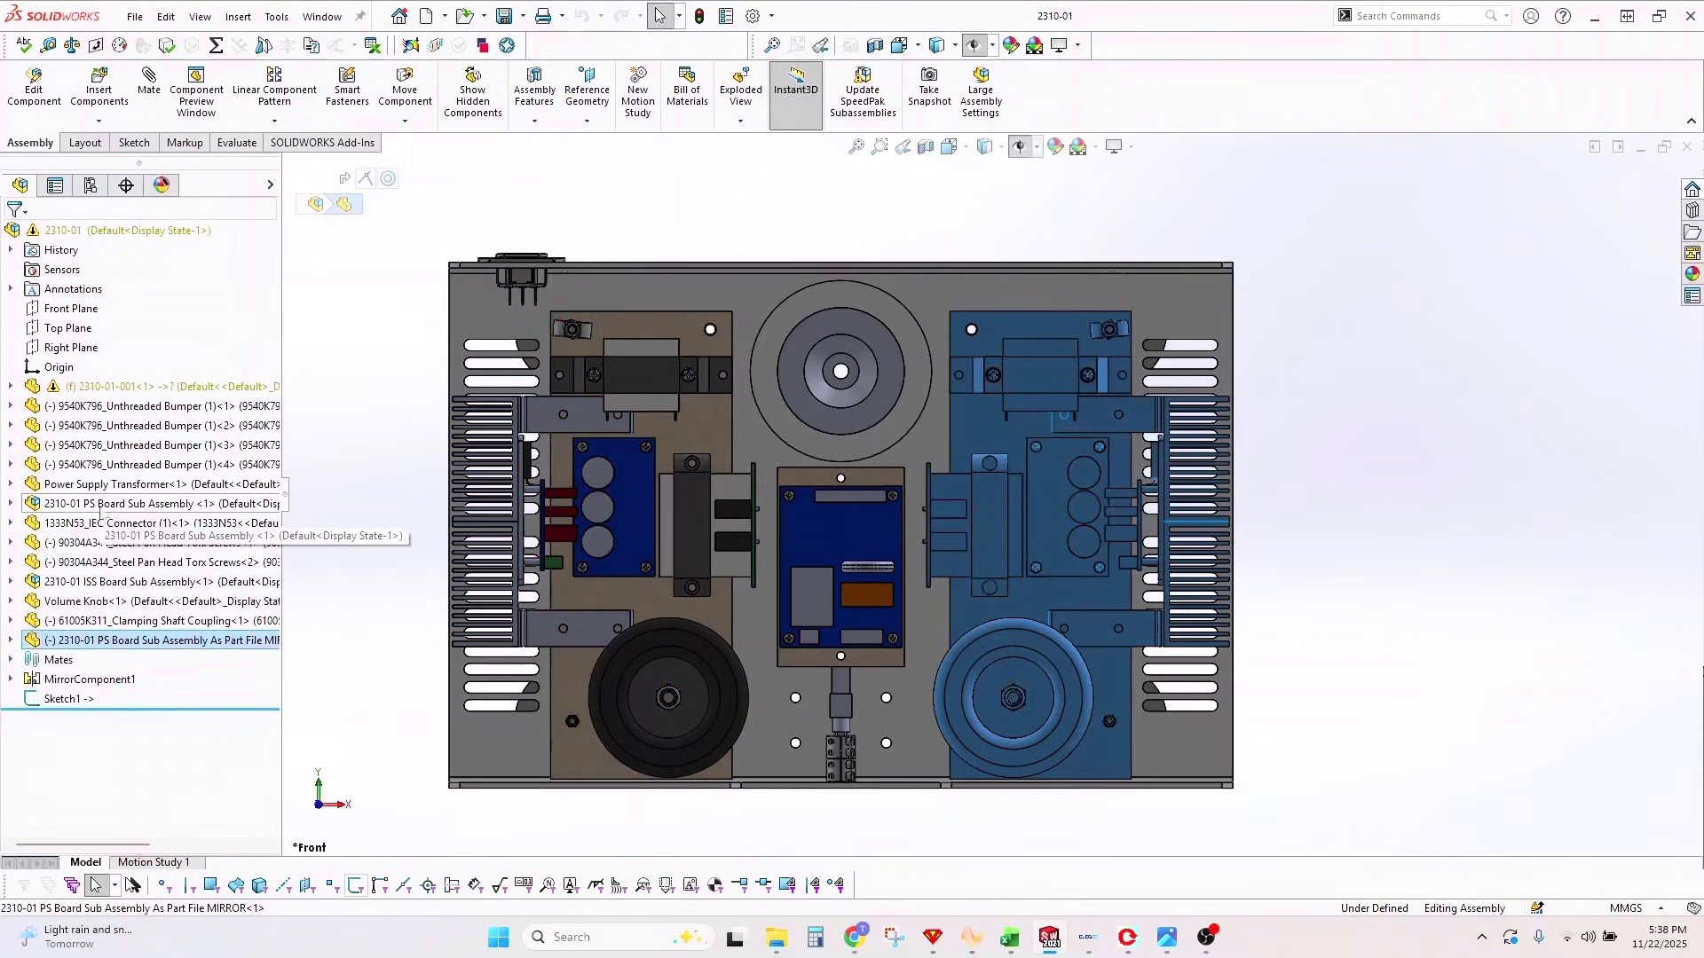
pyautogui.click(106, 504)
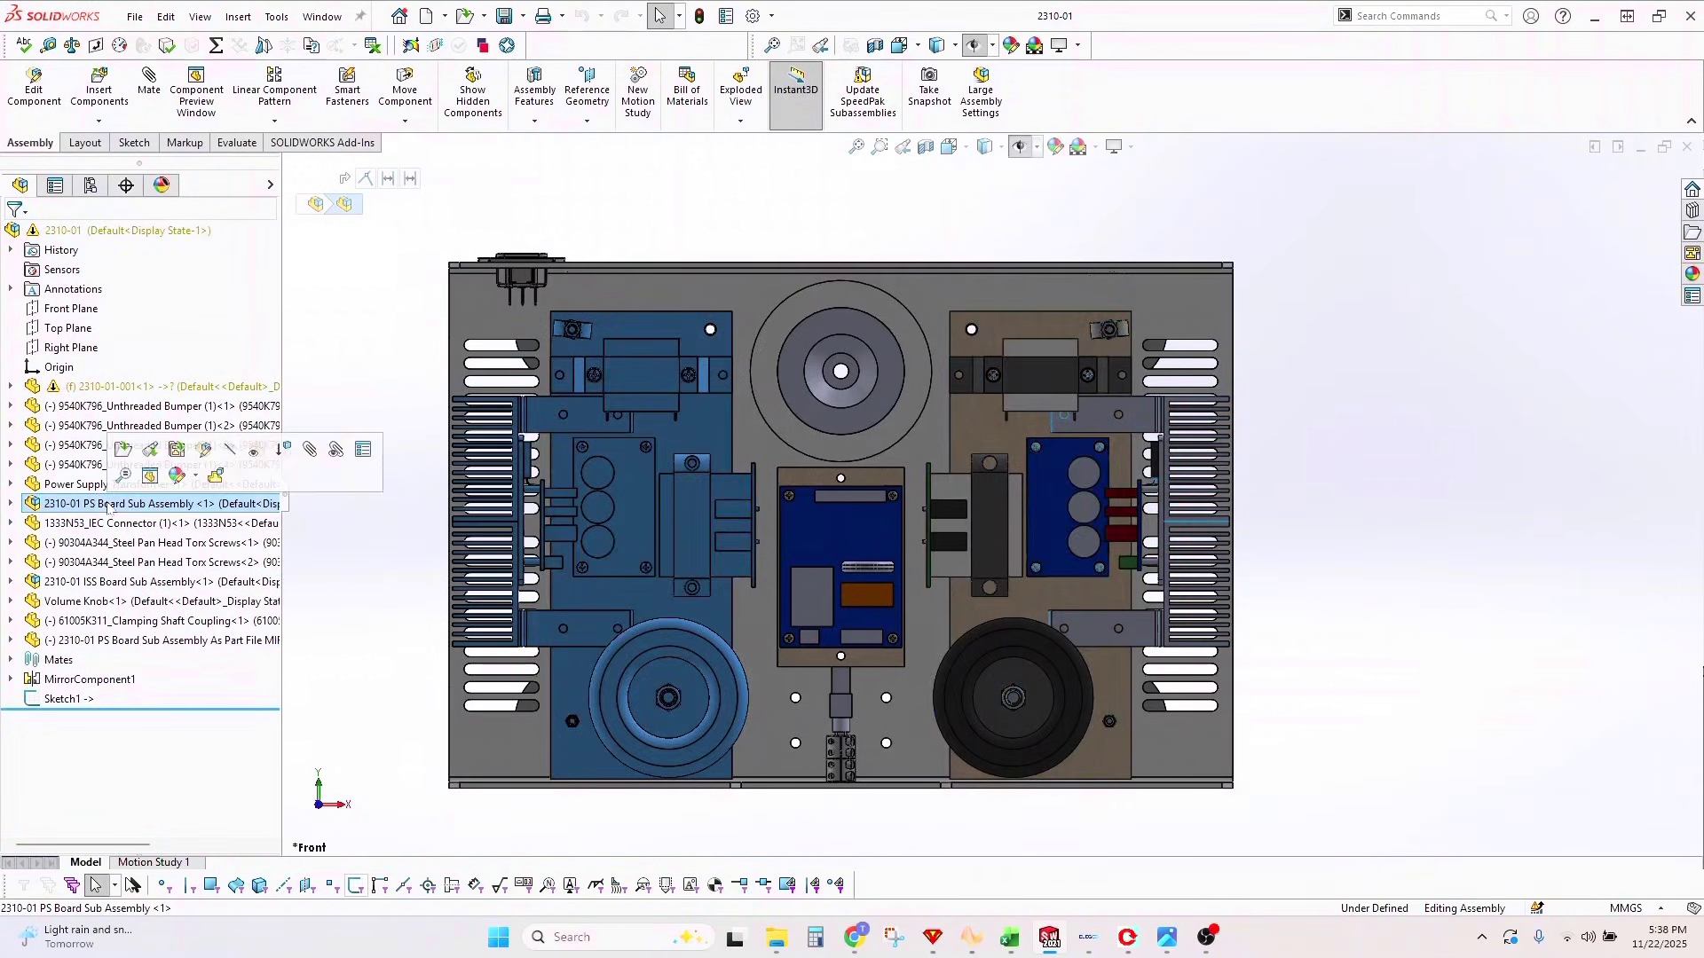
pyautogui.click(111, 646)
pyautogui.click(103, 504)
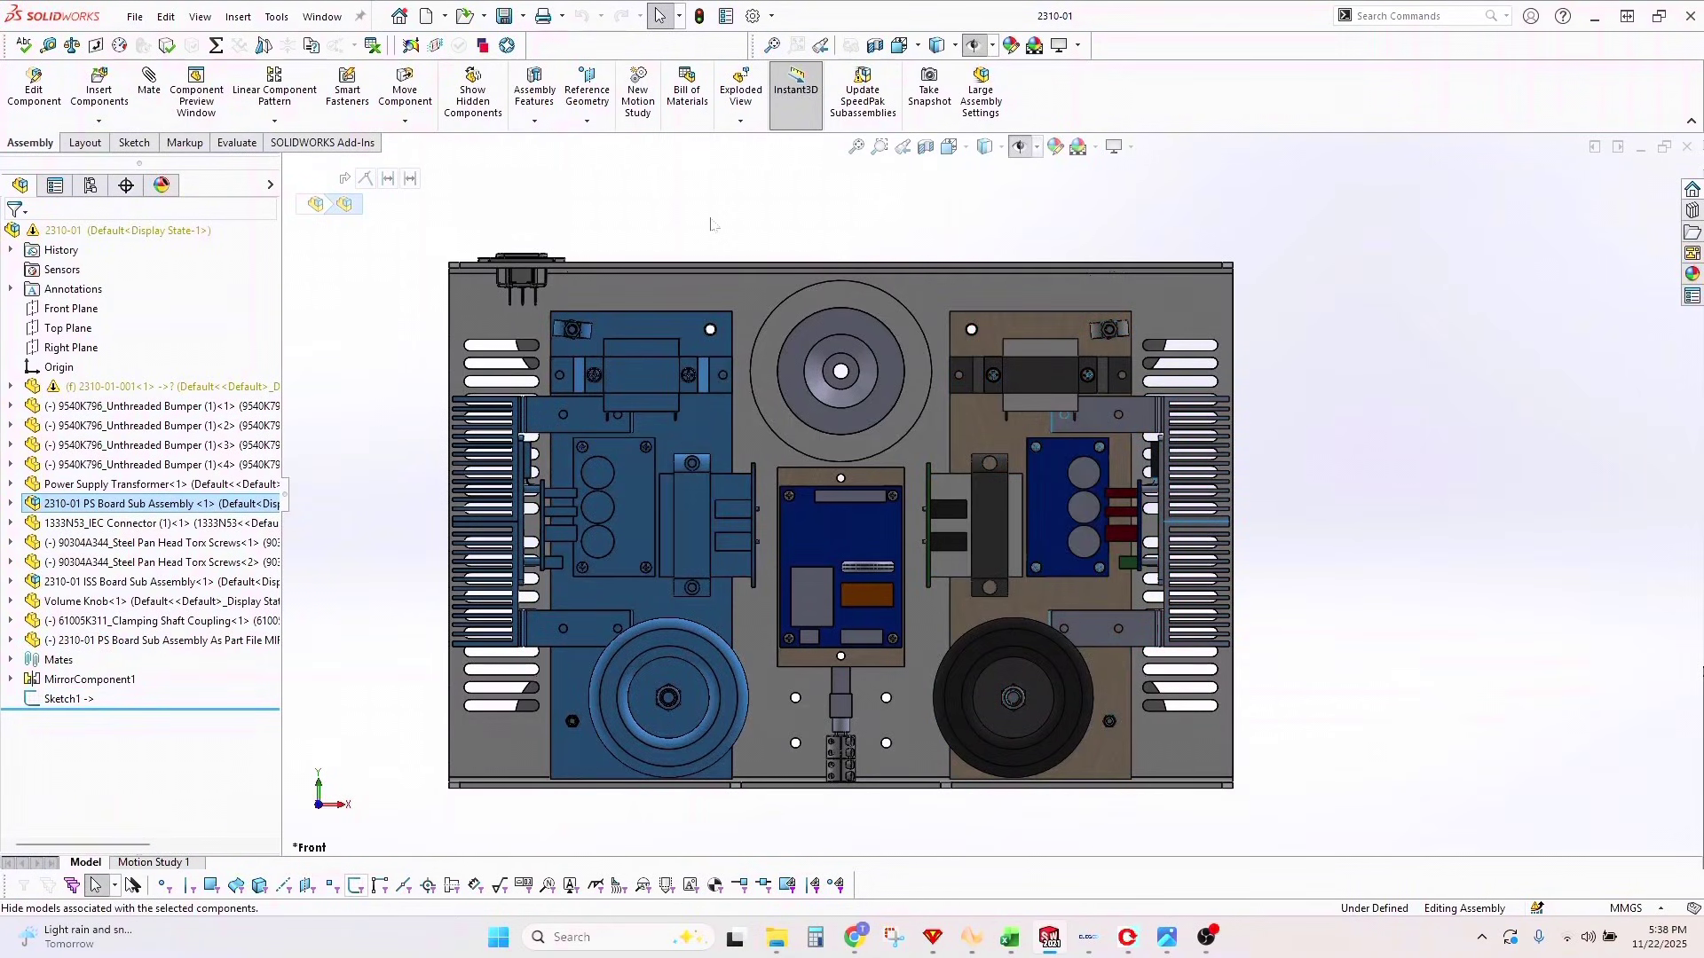
pyautogui.hotkey('ctrl', '7')
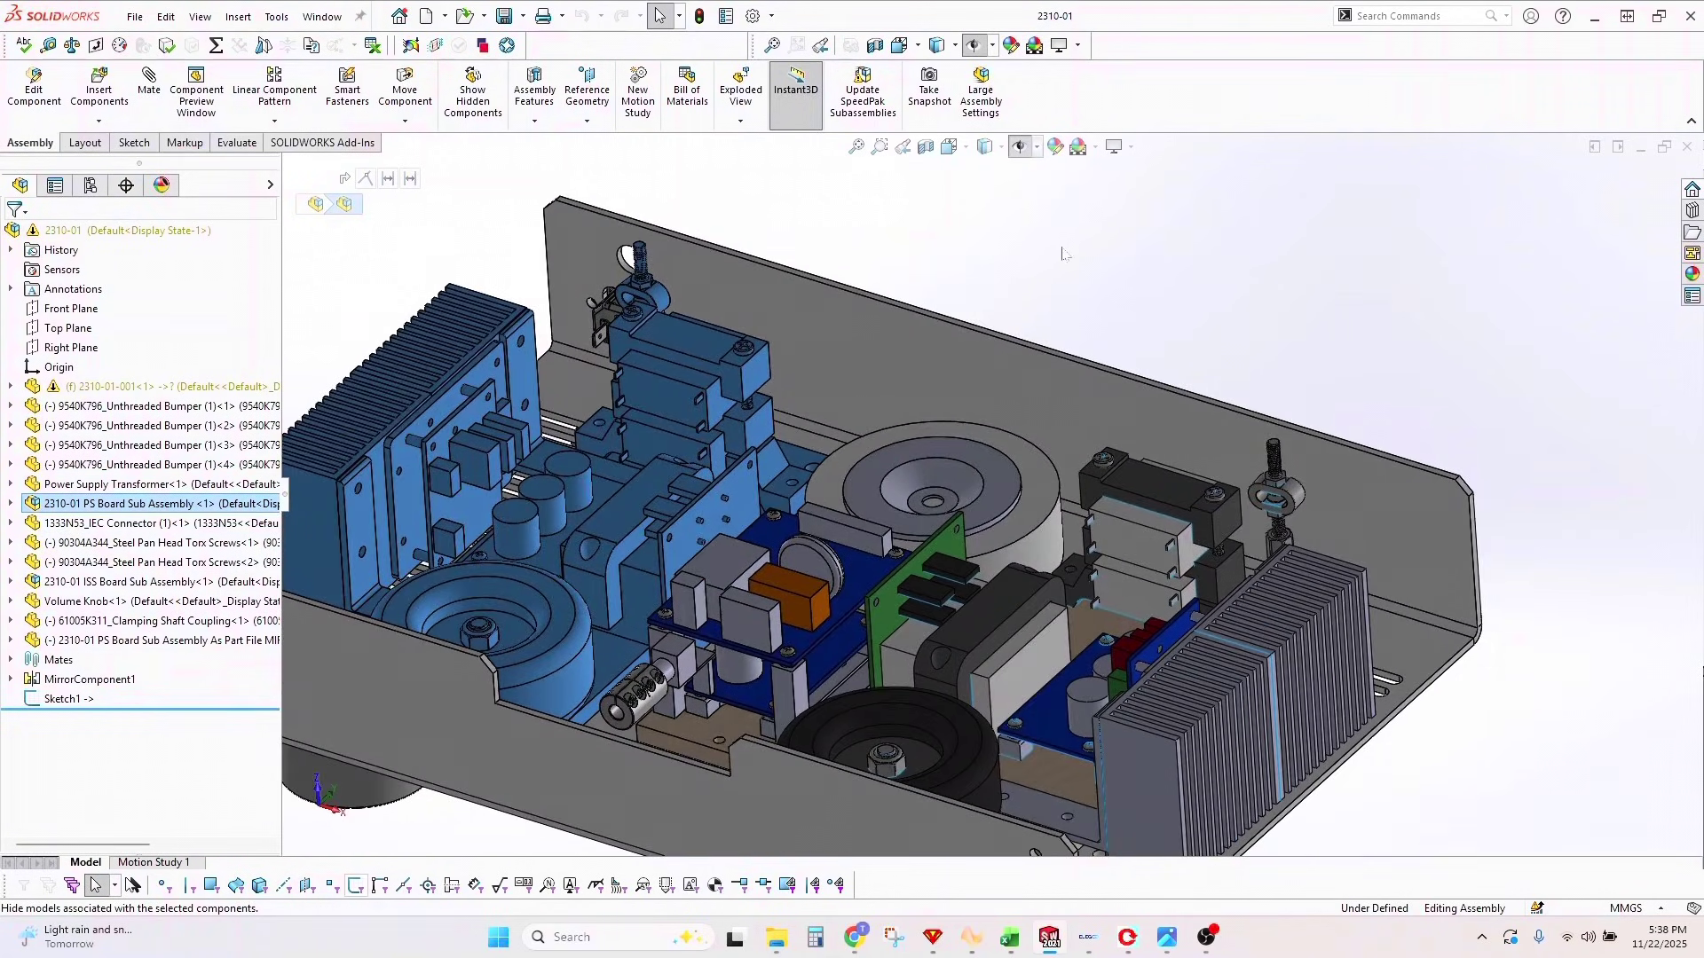
pyautogui.click(323, 17)
# - Switch to the PS Board Sub Assembly window, rotating and tilting it to bring the heatsink forward
pyautogui.click(361, 252)
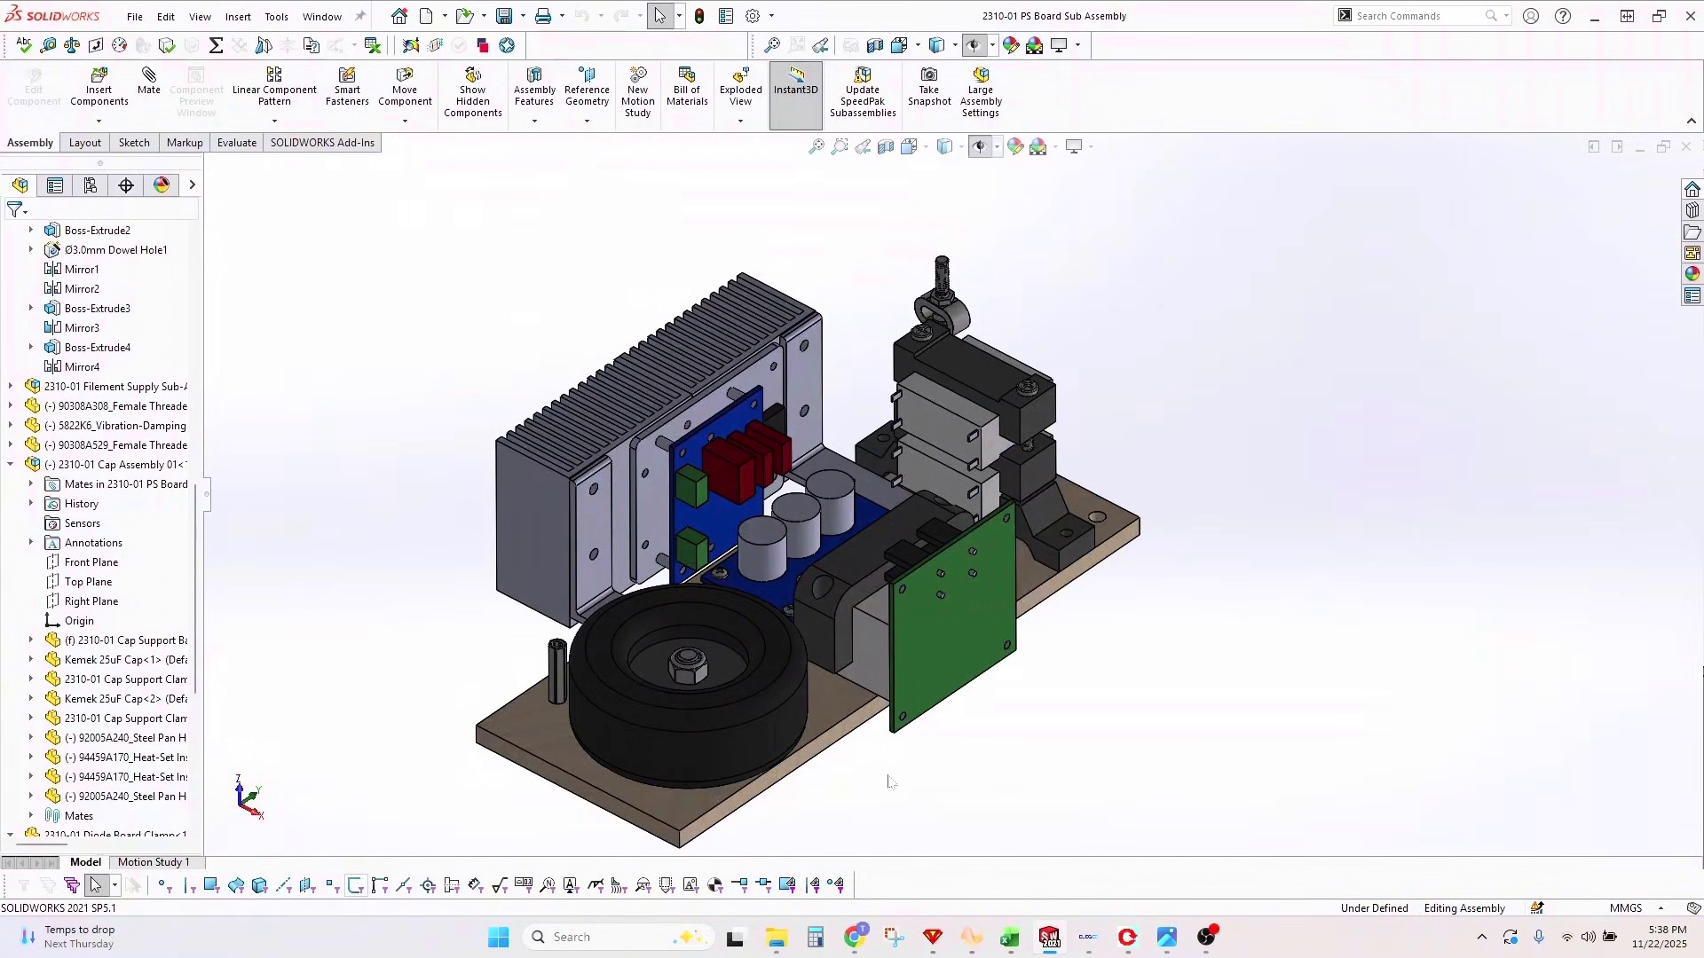
pyautogui.press('Right')
pyautogui.press('Right')
pyautogui.press('Right')
pyautogui.press('Right')
pyautogui.press('Right')
pyautogui.press('Right')
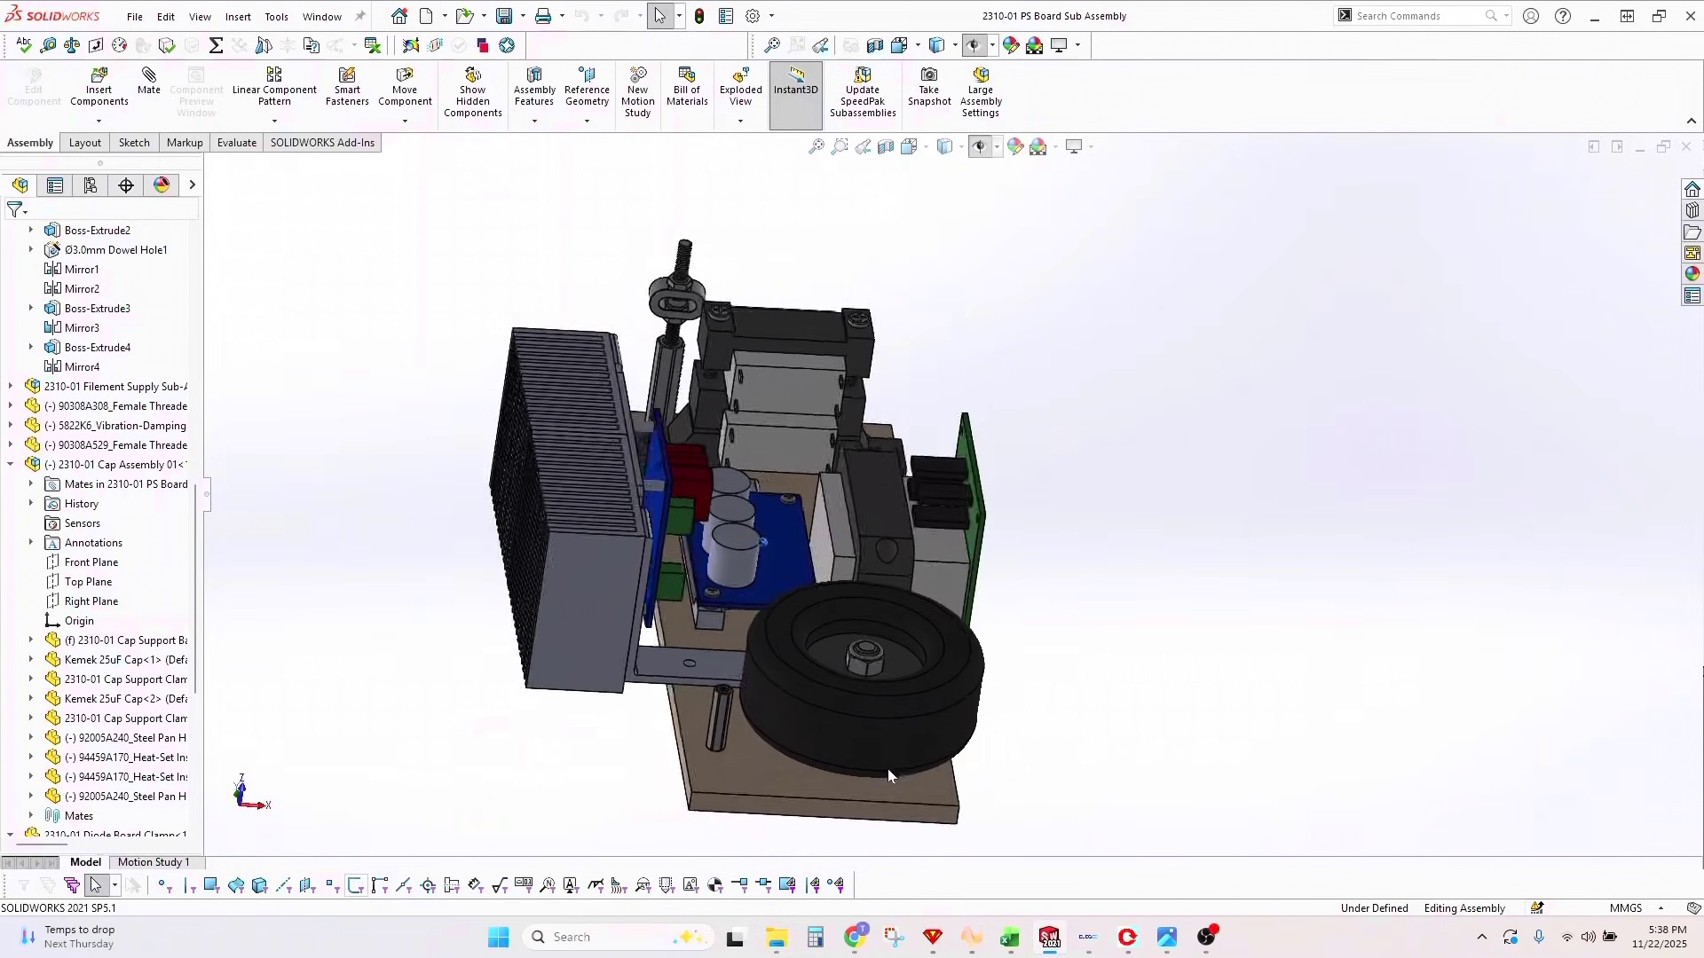
pyautogui.press('Right')
pyautogui.press('Right')
pyautogui.press('Right')
pyautogui.press('Right')
pyautogui.press('Right')
pyautogui.press('Right')
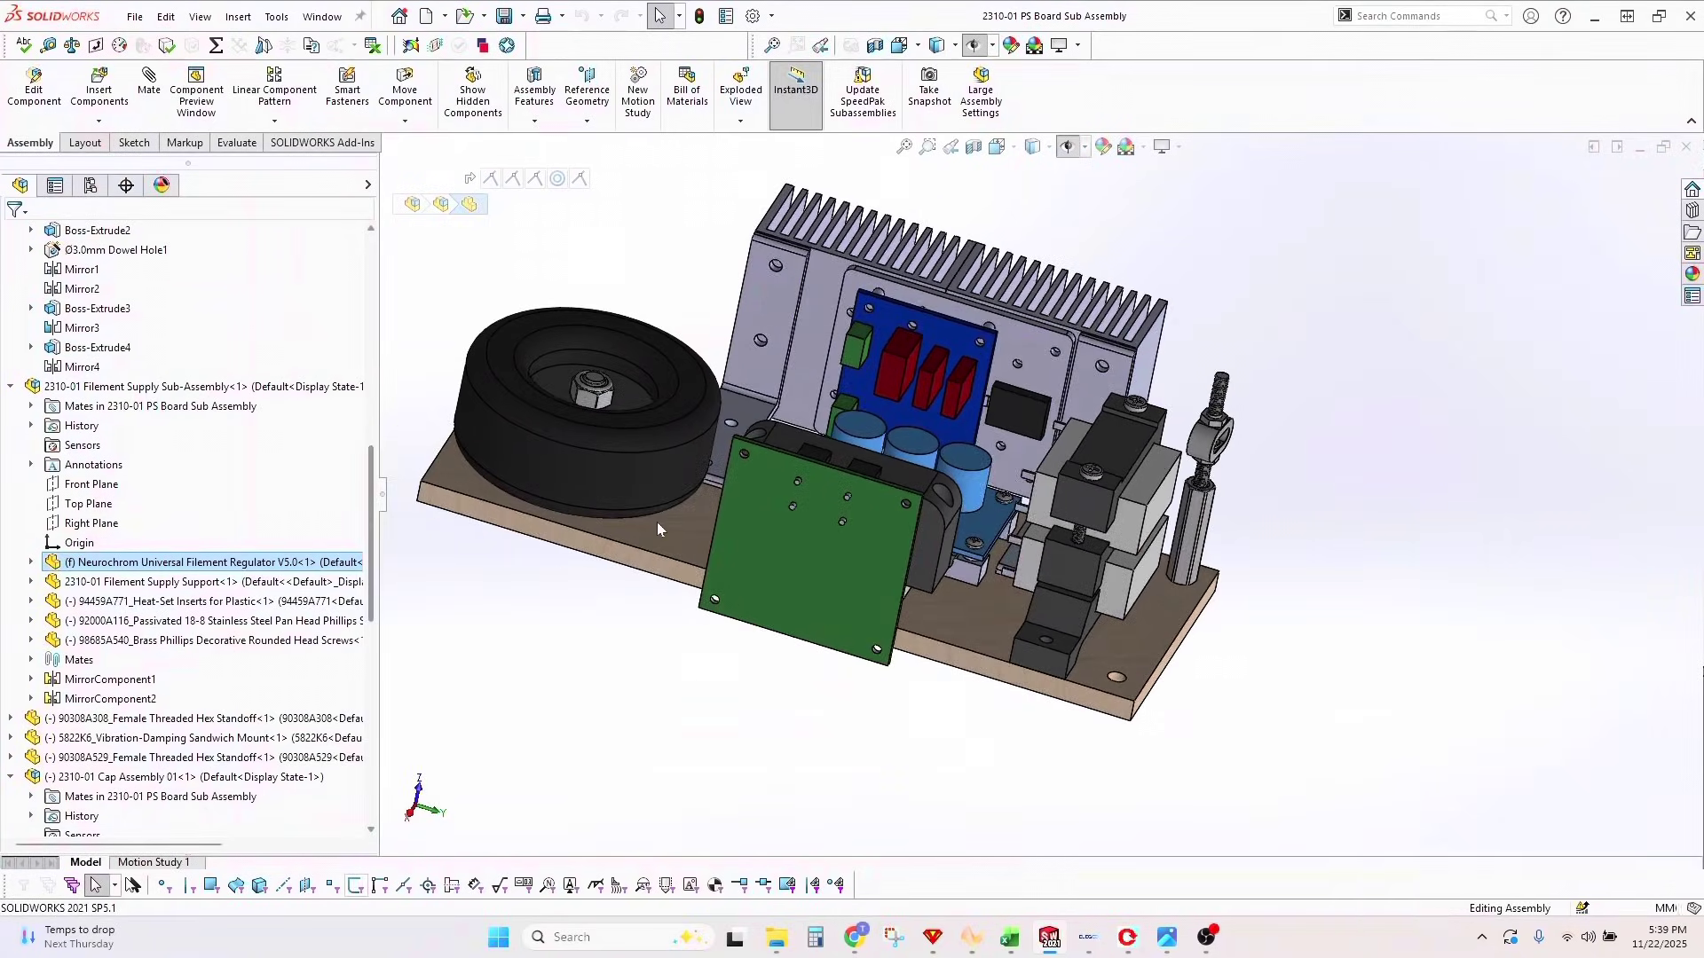
pyautogui.click(657, 522)
pyautogui.press('Escape')
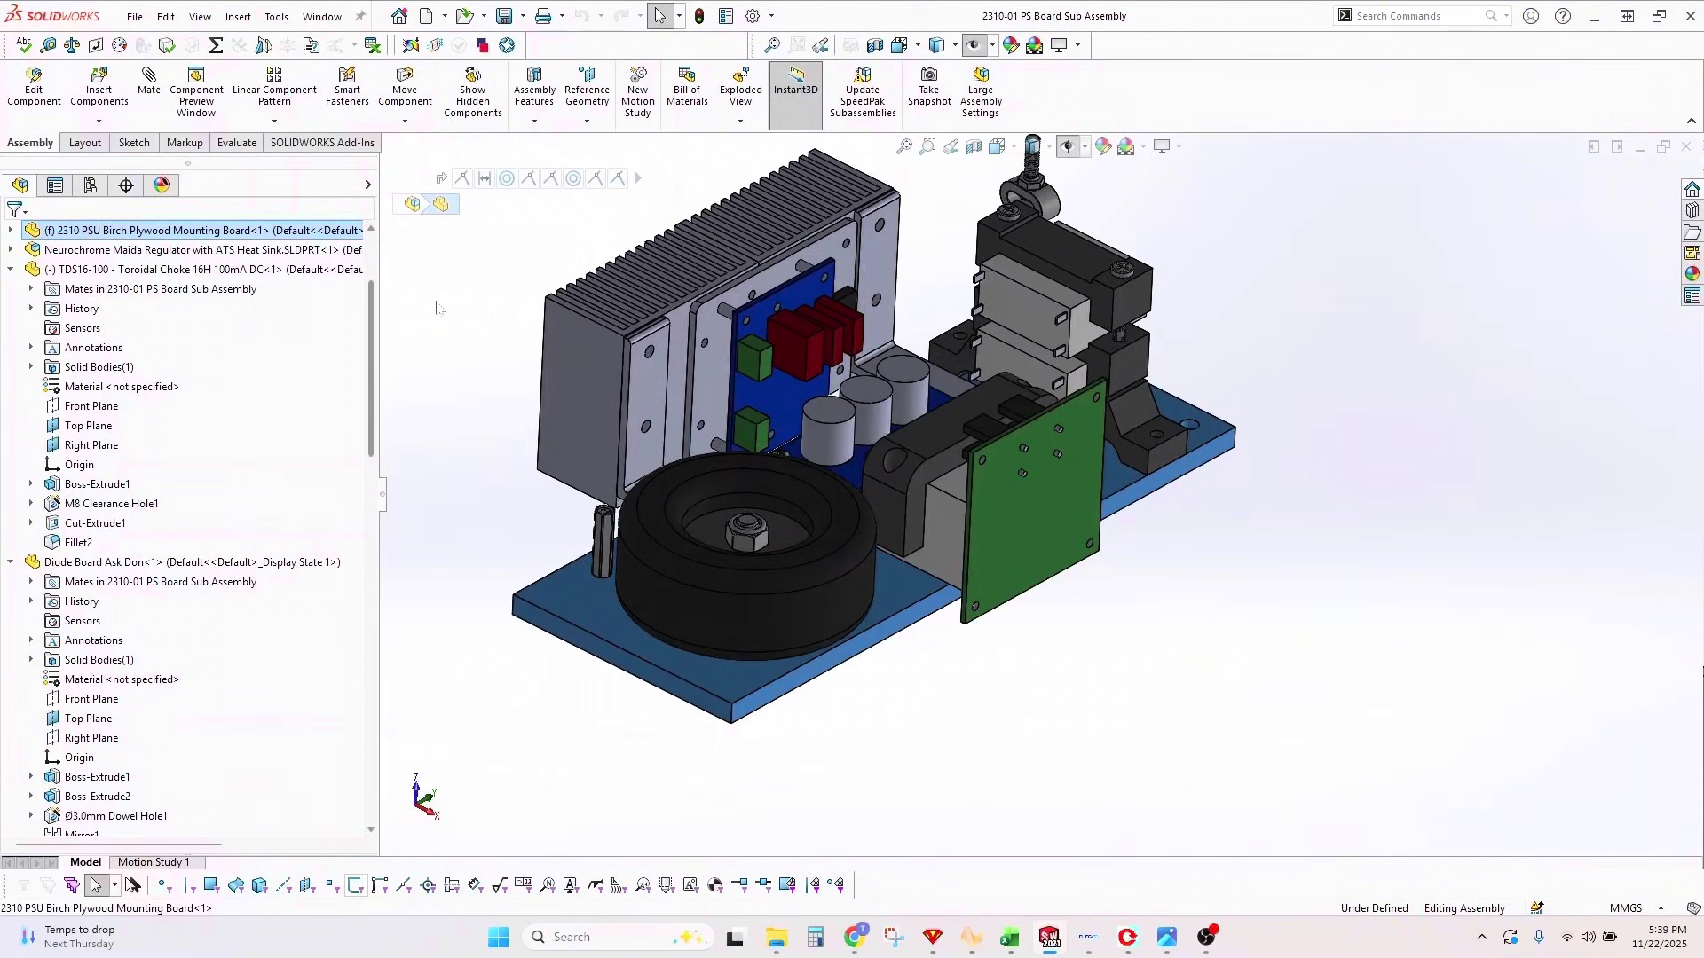
pyautogui.moveTo(435, 308); pyautogui.dragTo(435, 454)
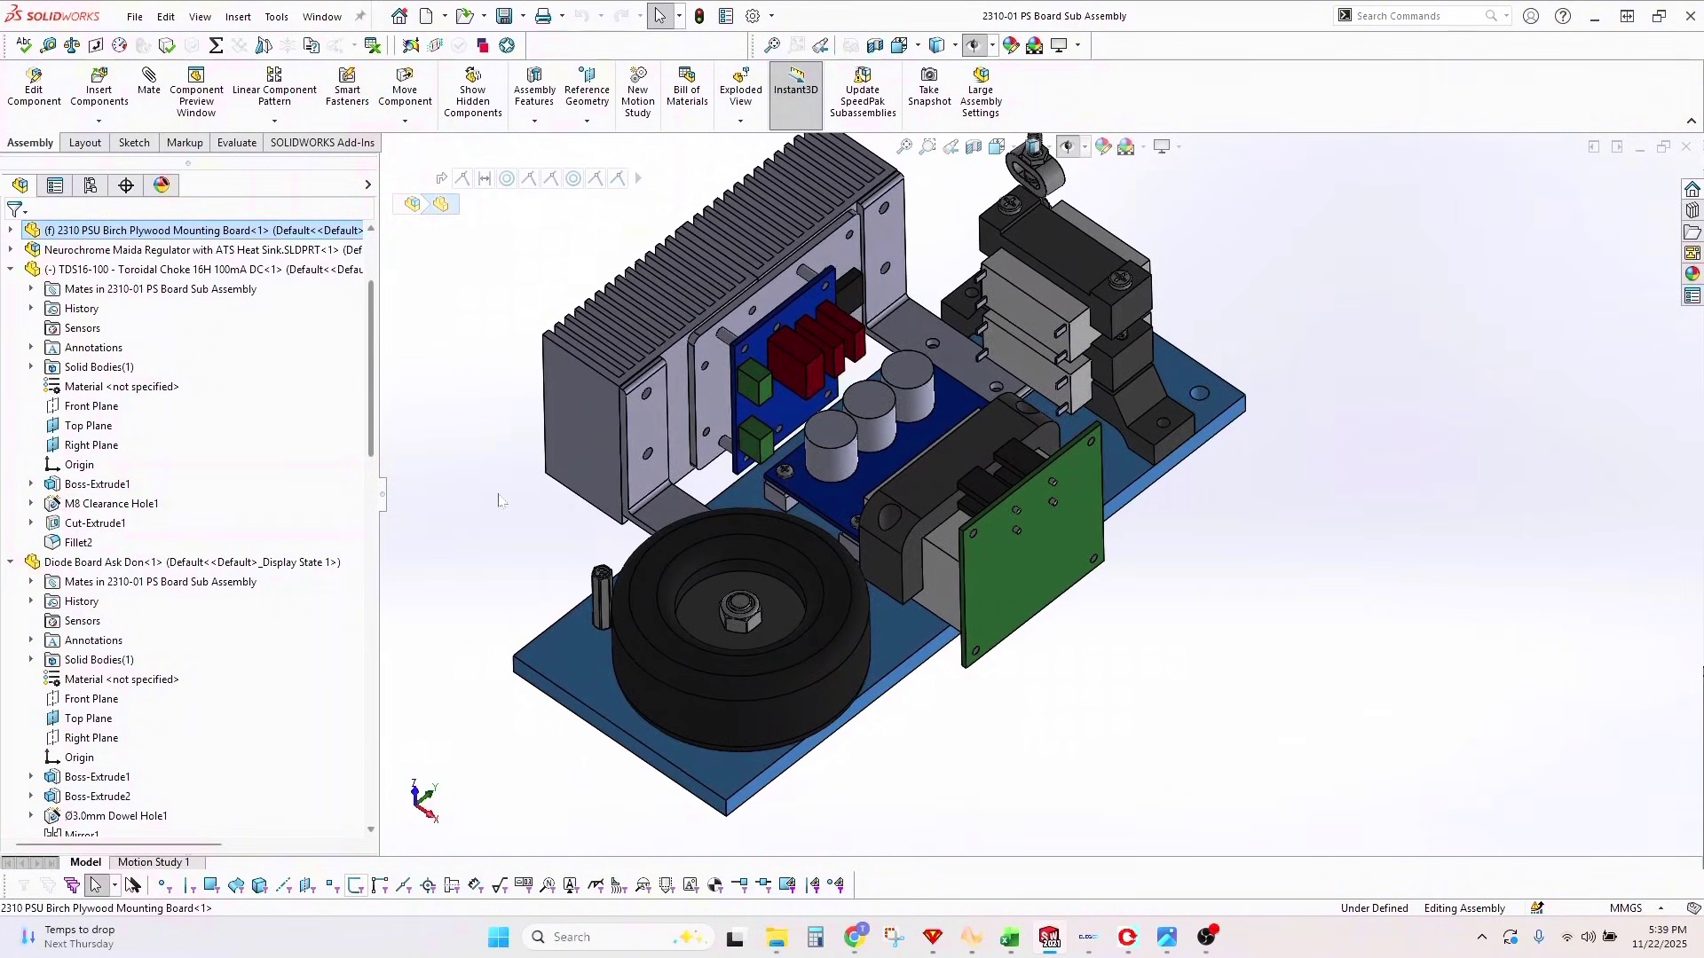
# - Highlight the regulator, toroidal choke, diode board, filament sub-assembly and 90308A308 standoff in turn
pyautogui.click(11, 269)
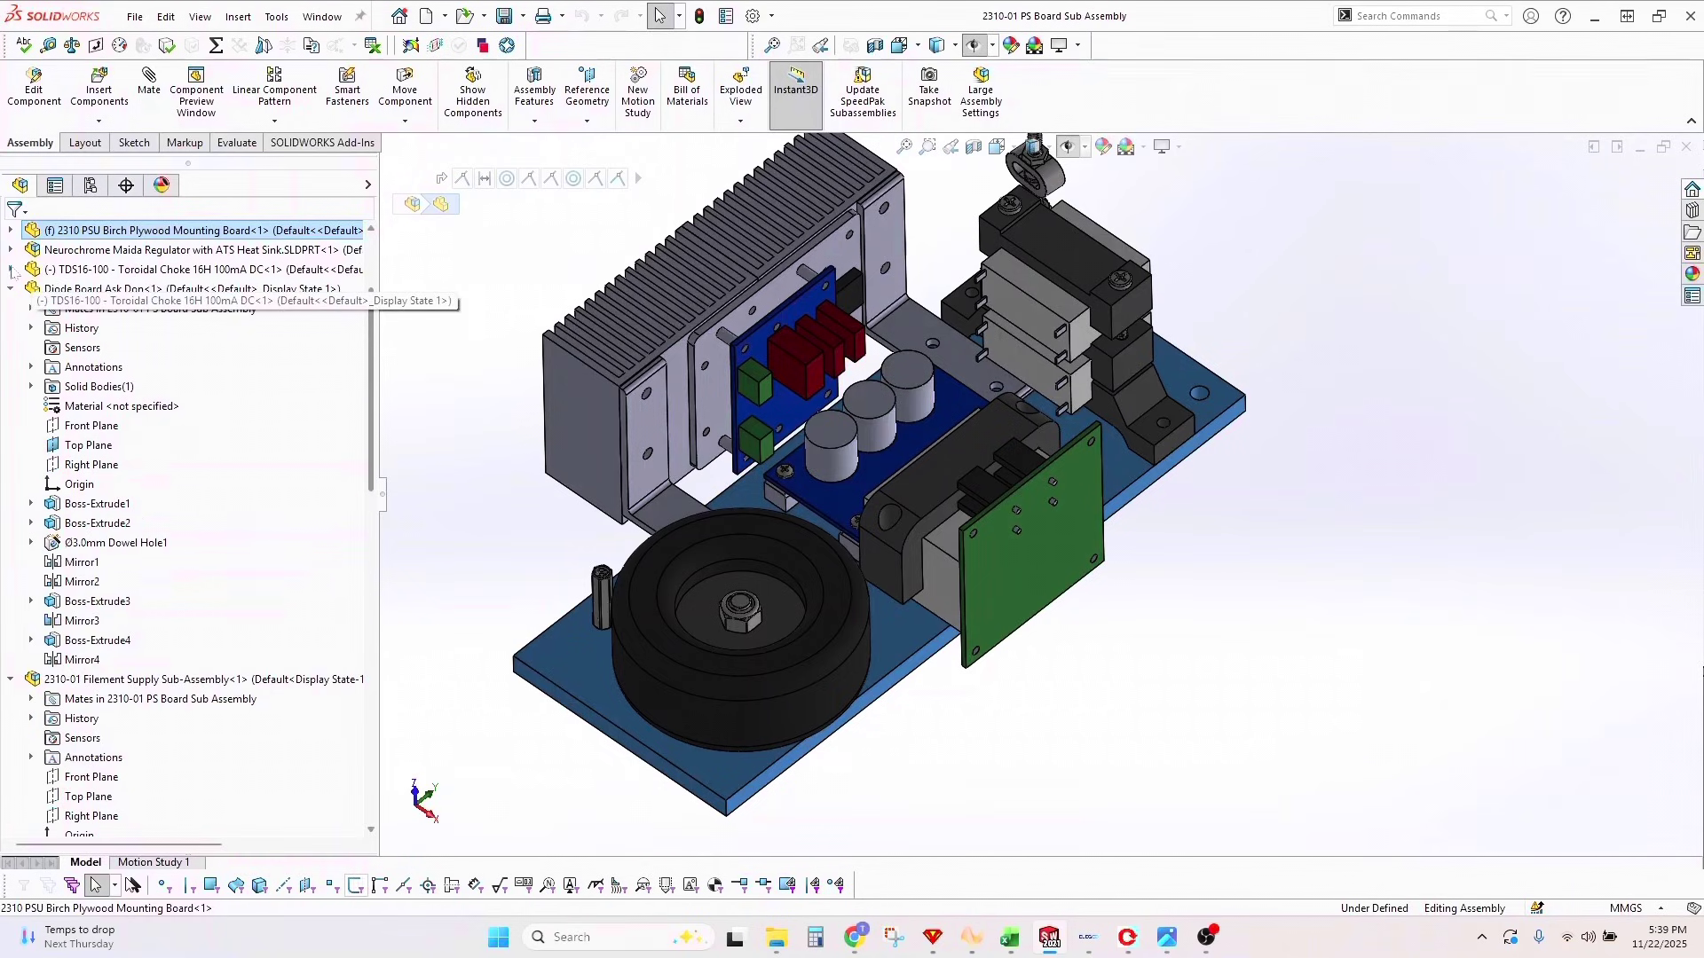
pyautogui.click(10, 288)
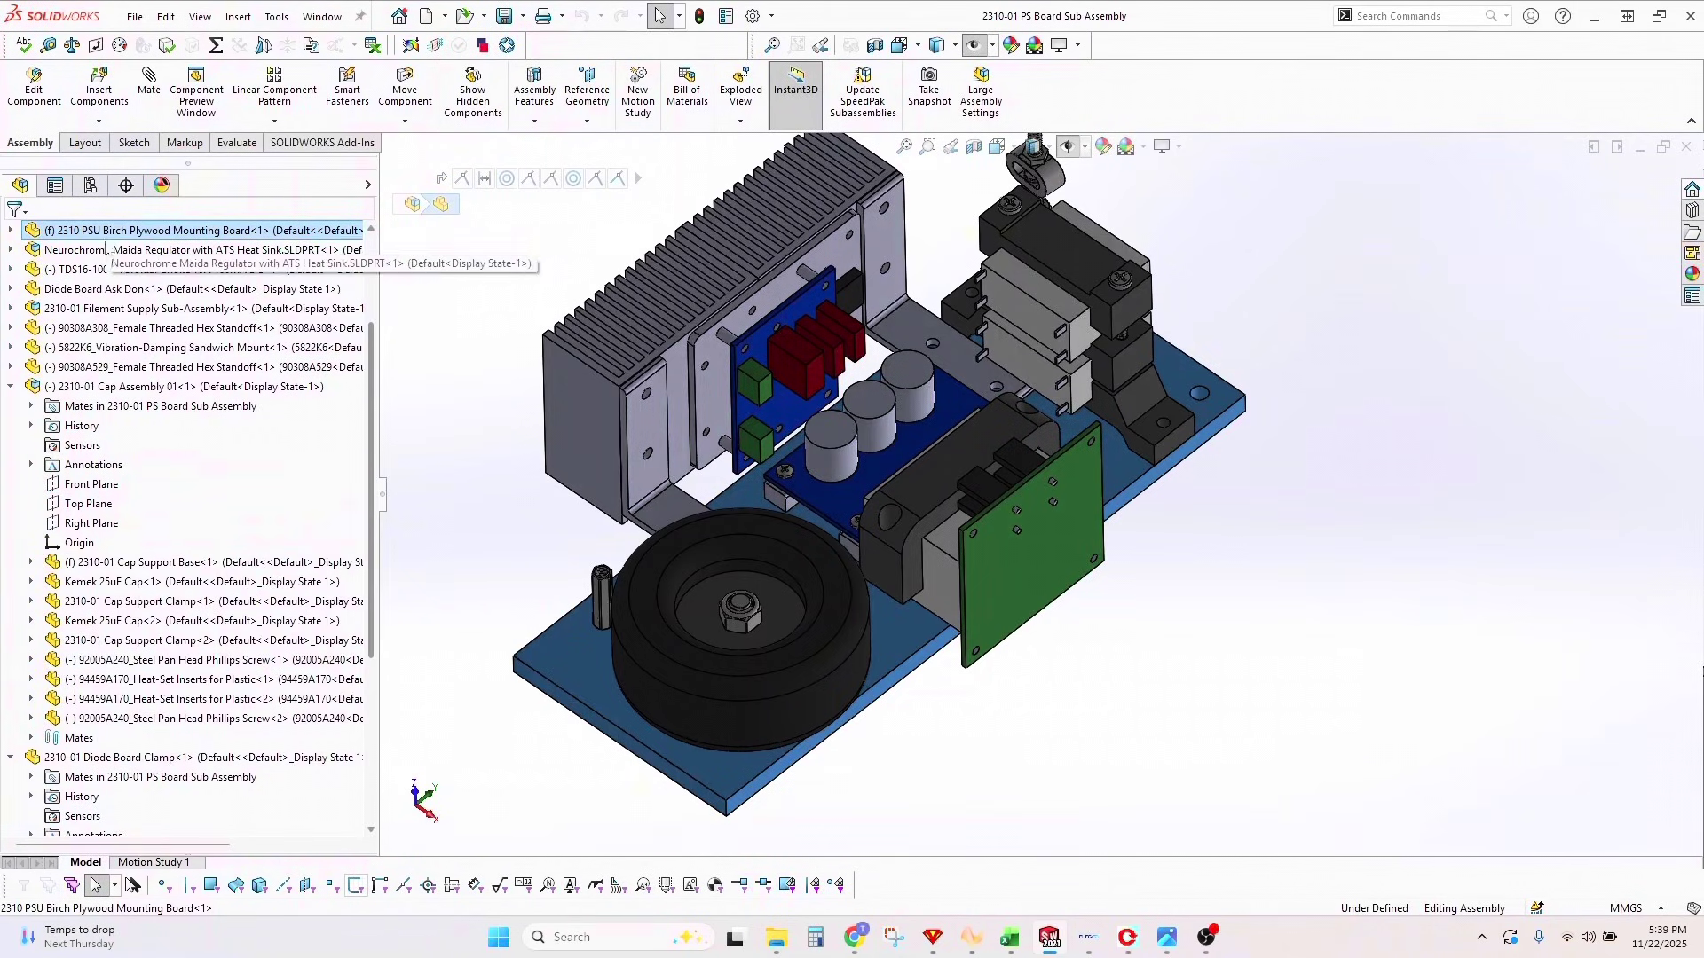
pyautogui.click(104, 251)
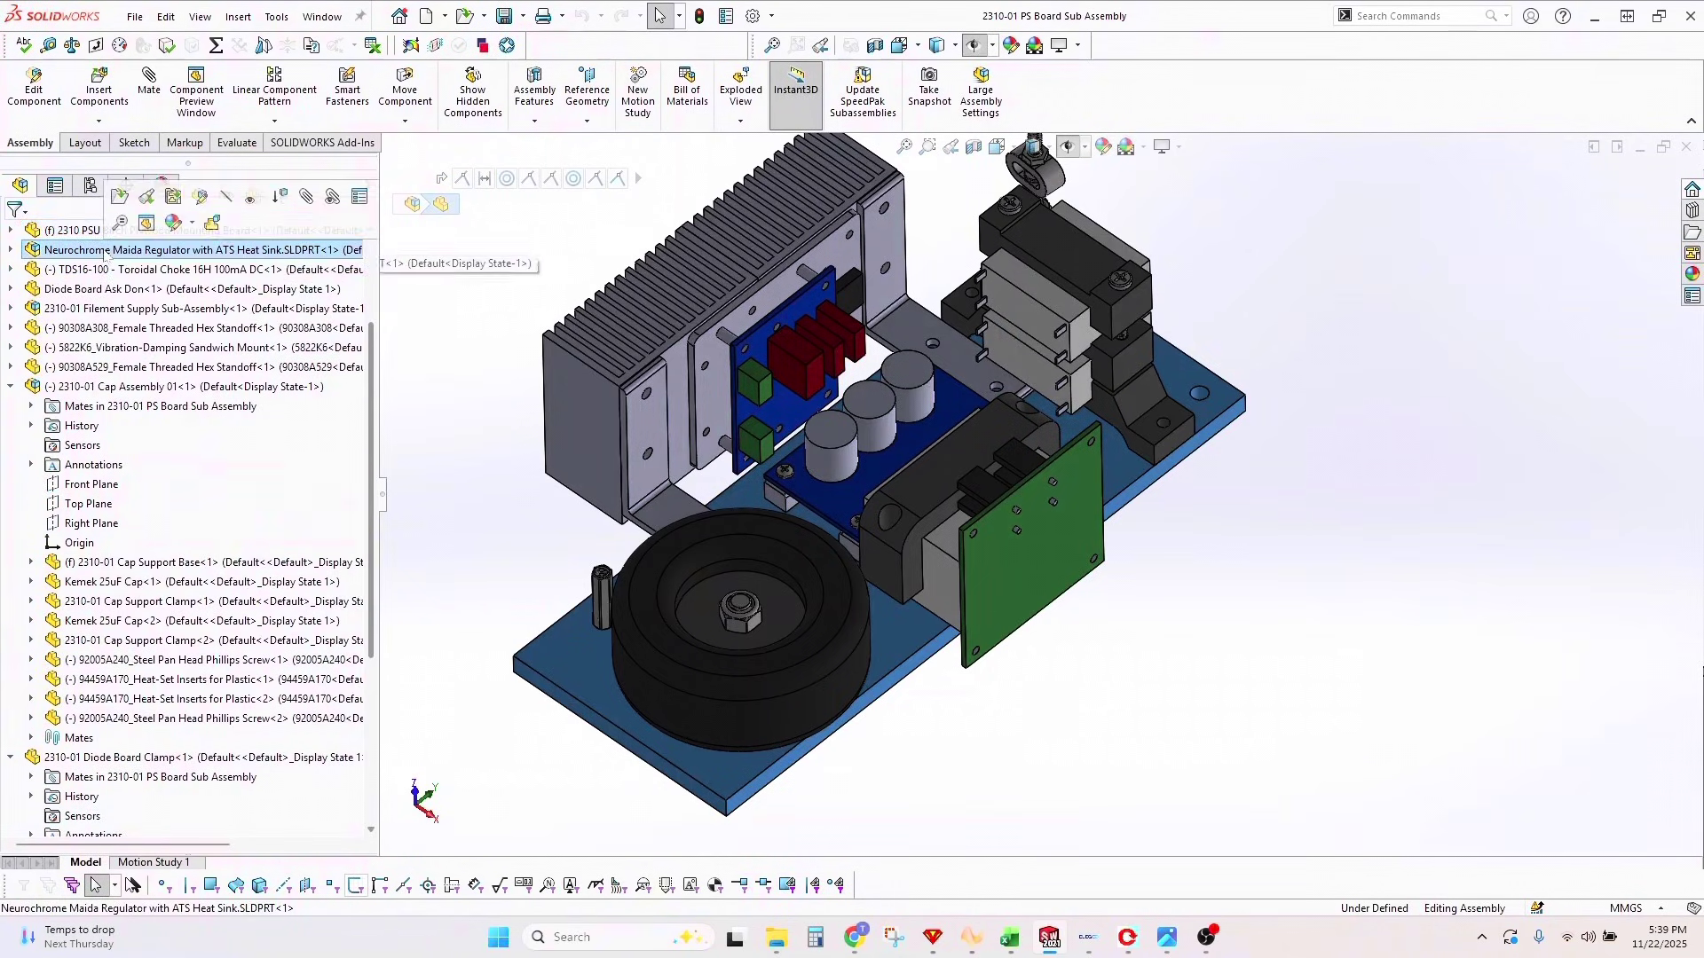
pyautogui.click(104, 271)
pyautogui.click(102, 291)
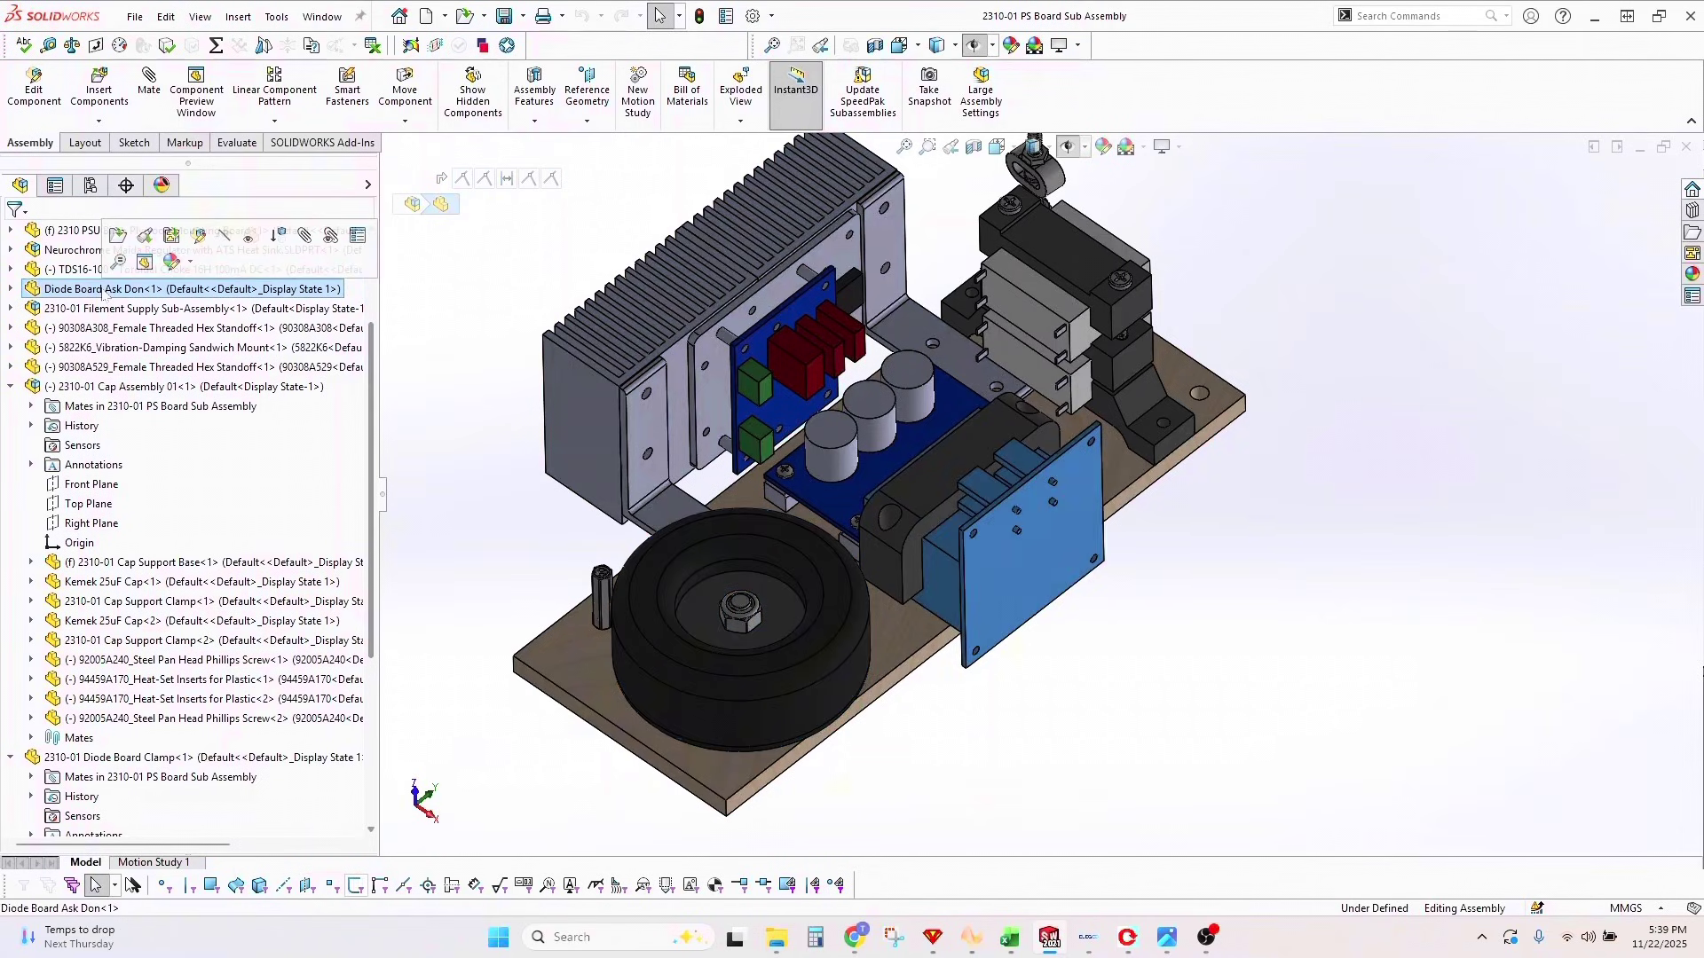
pyautogui.click(103, 310)
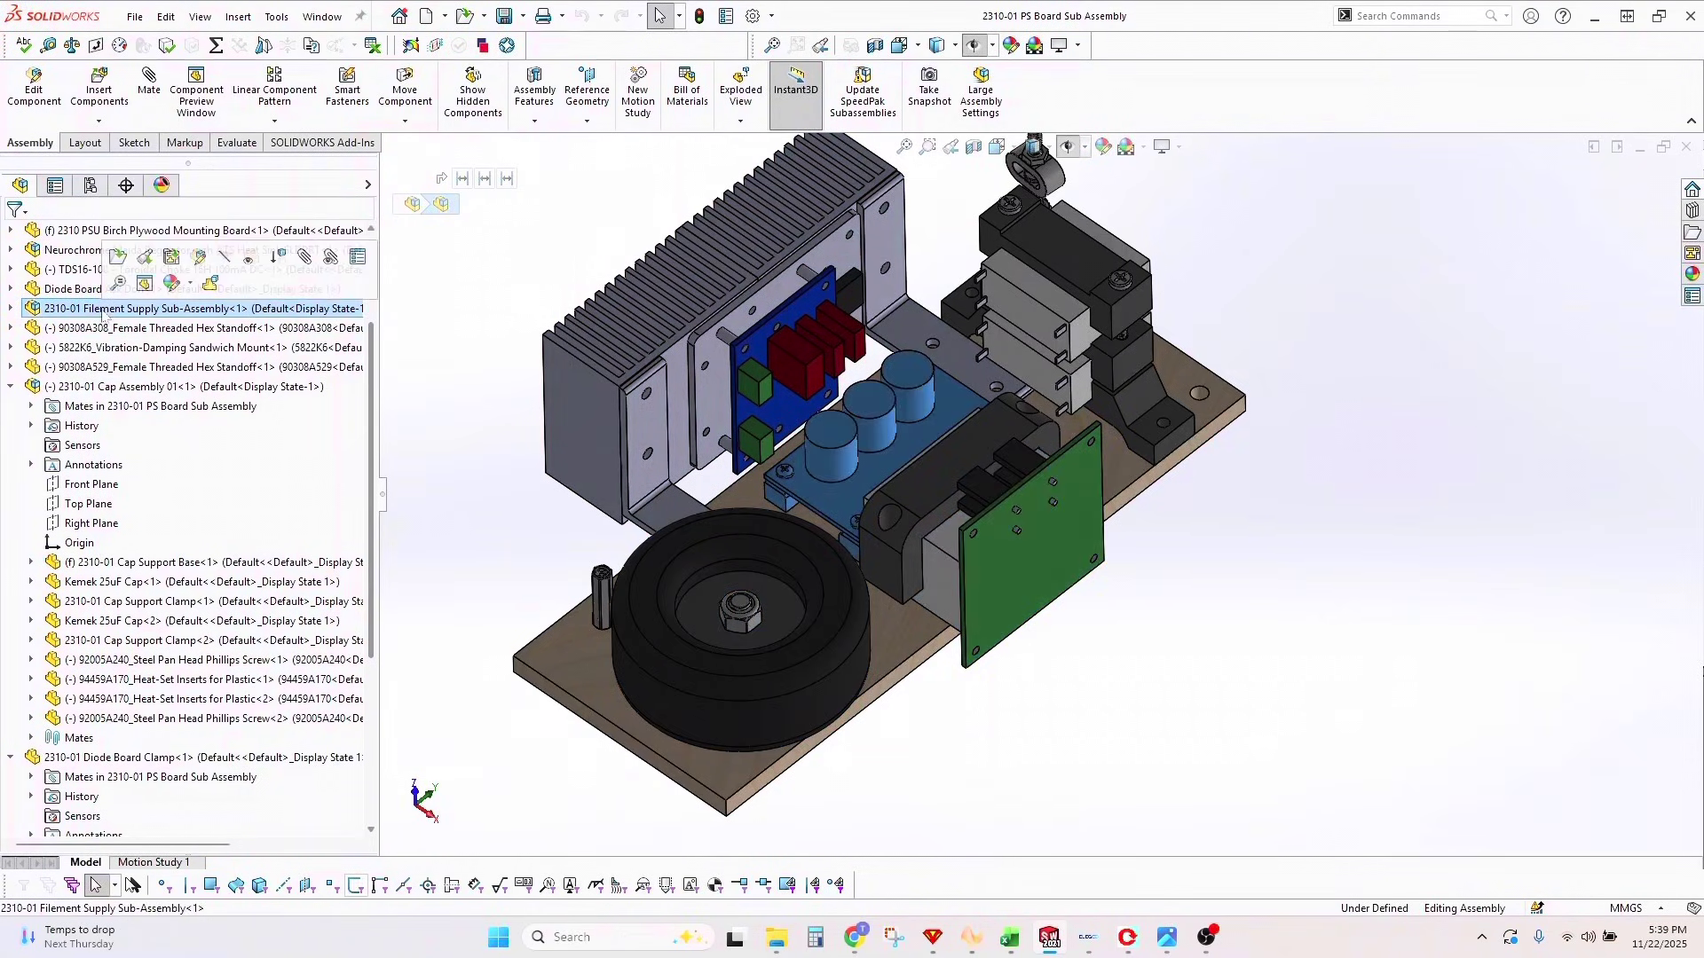
pyautogui.click(102, 329)
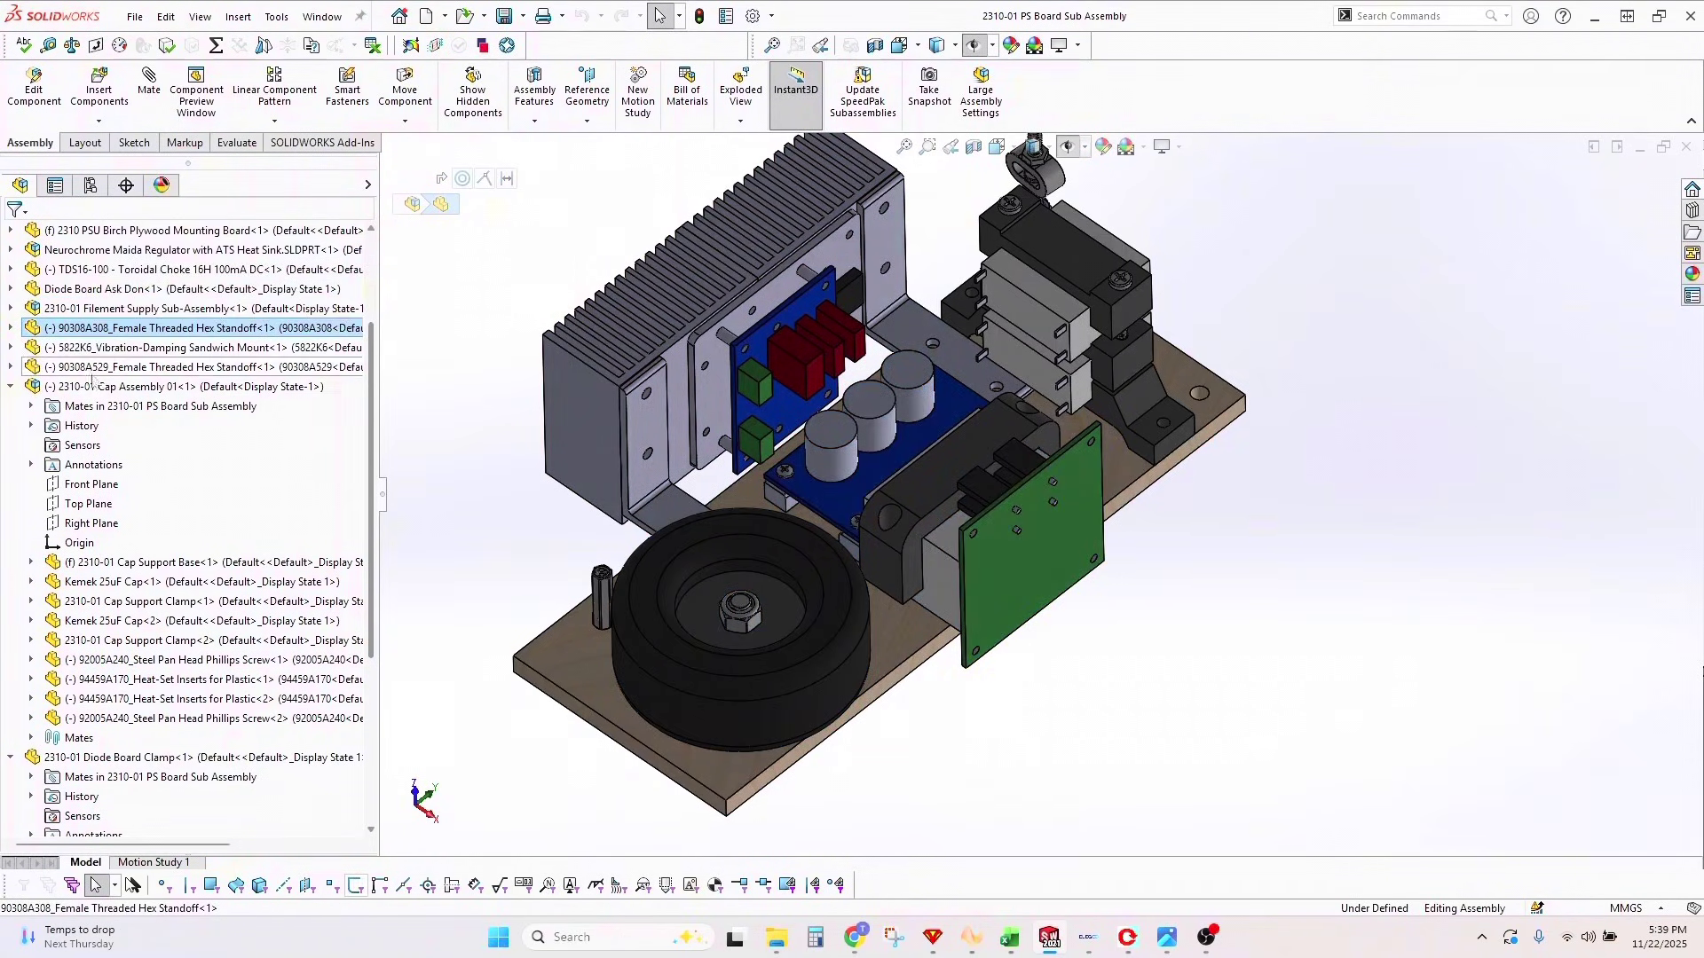
# - Select 2310-01 Cap Assembly 01, zoom onto its clamp parts, and reselect the whole assembly
pyautogui.click(87, 388)
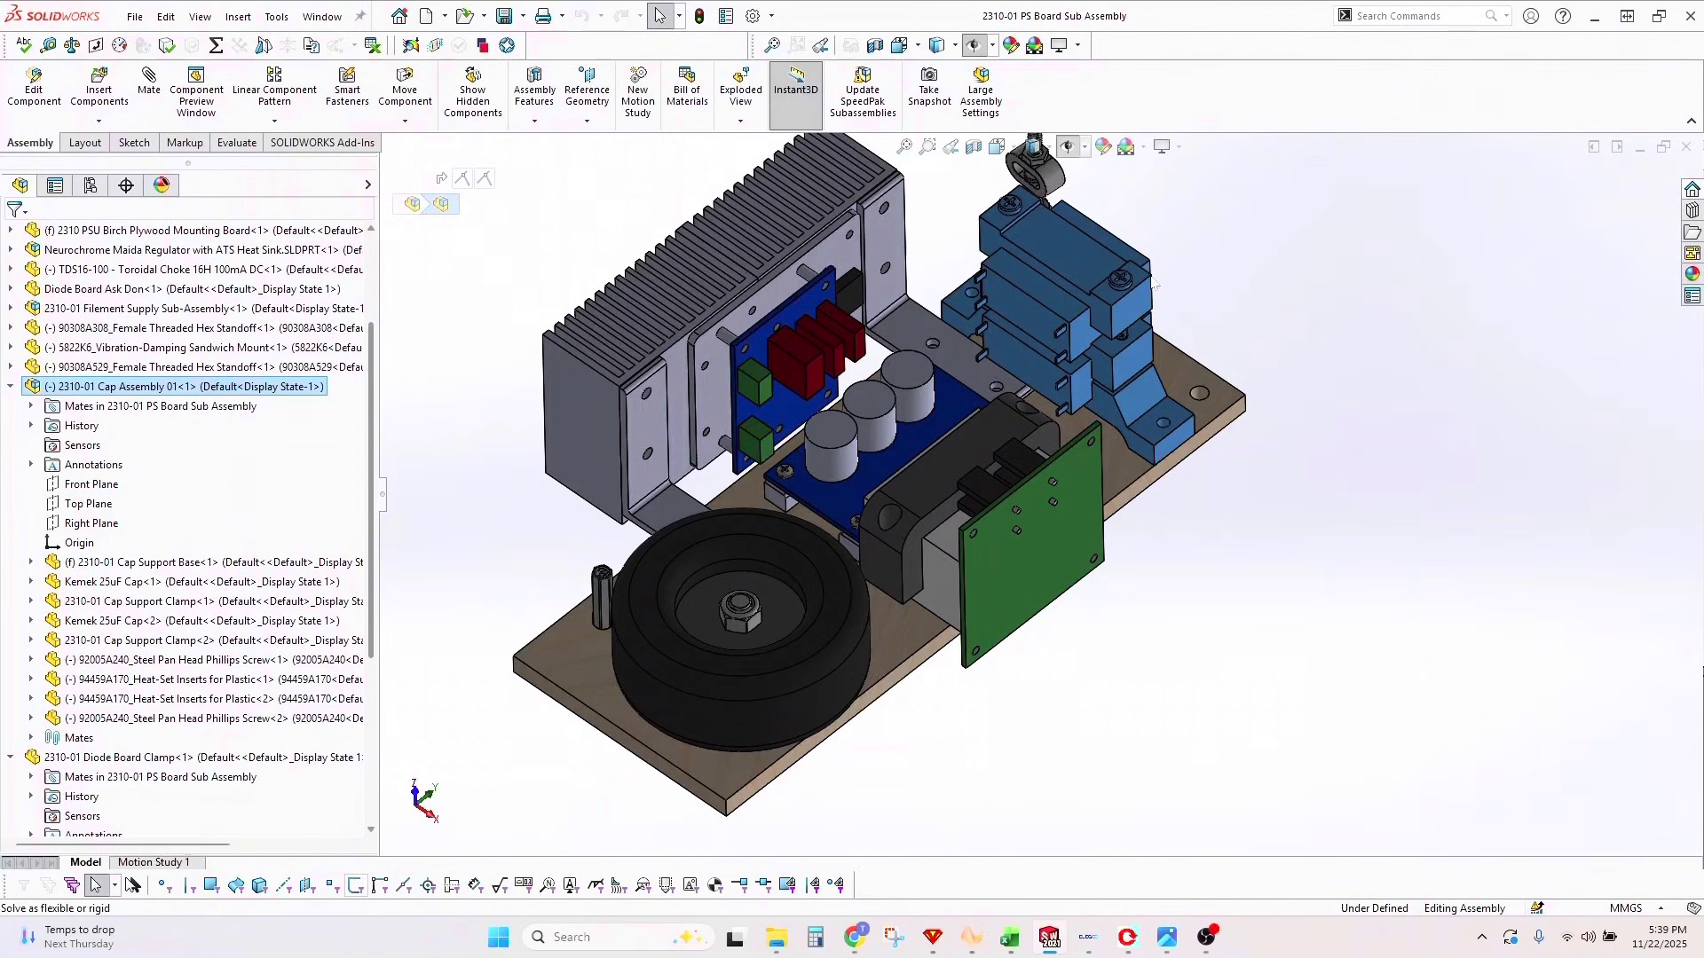
pyautogui.scroll(2, 1147, 283)
pyautogui.scroll(-5, 1083, 490)
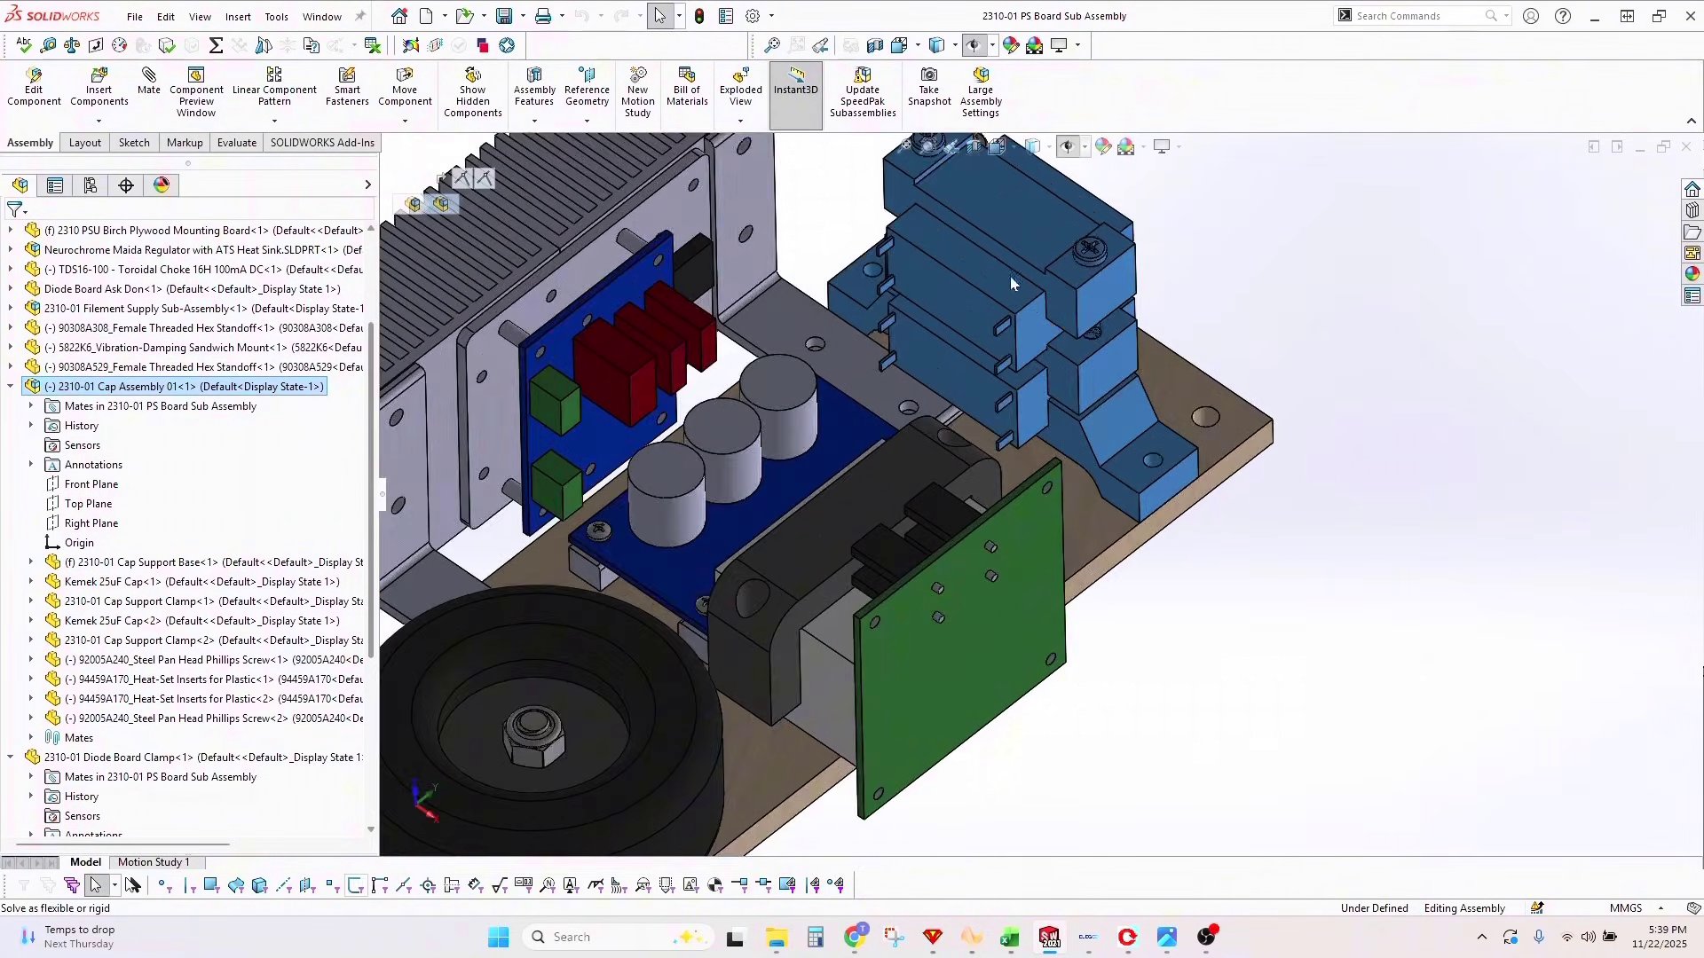
pyautogui.click(971, 303)
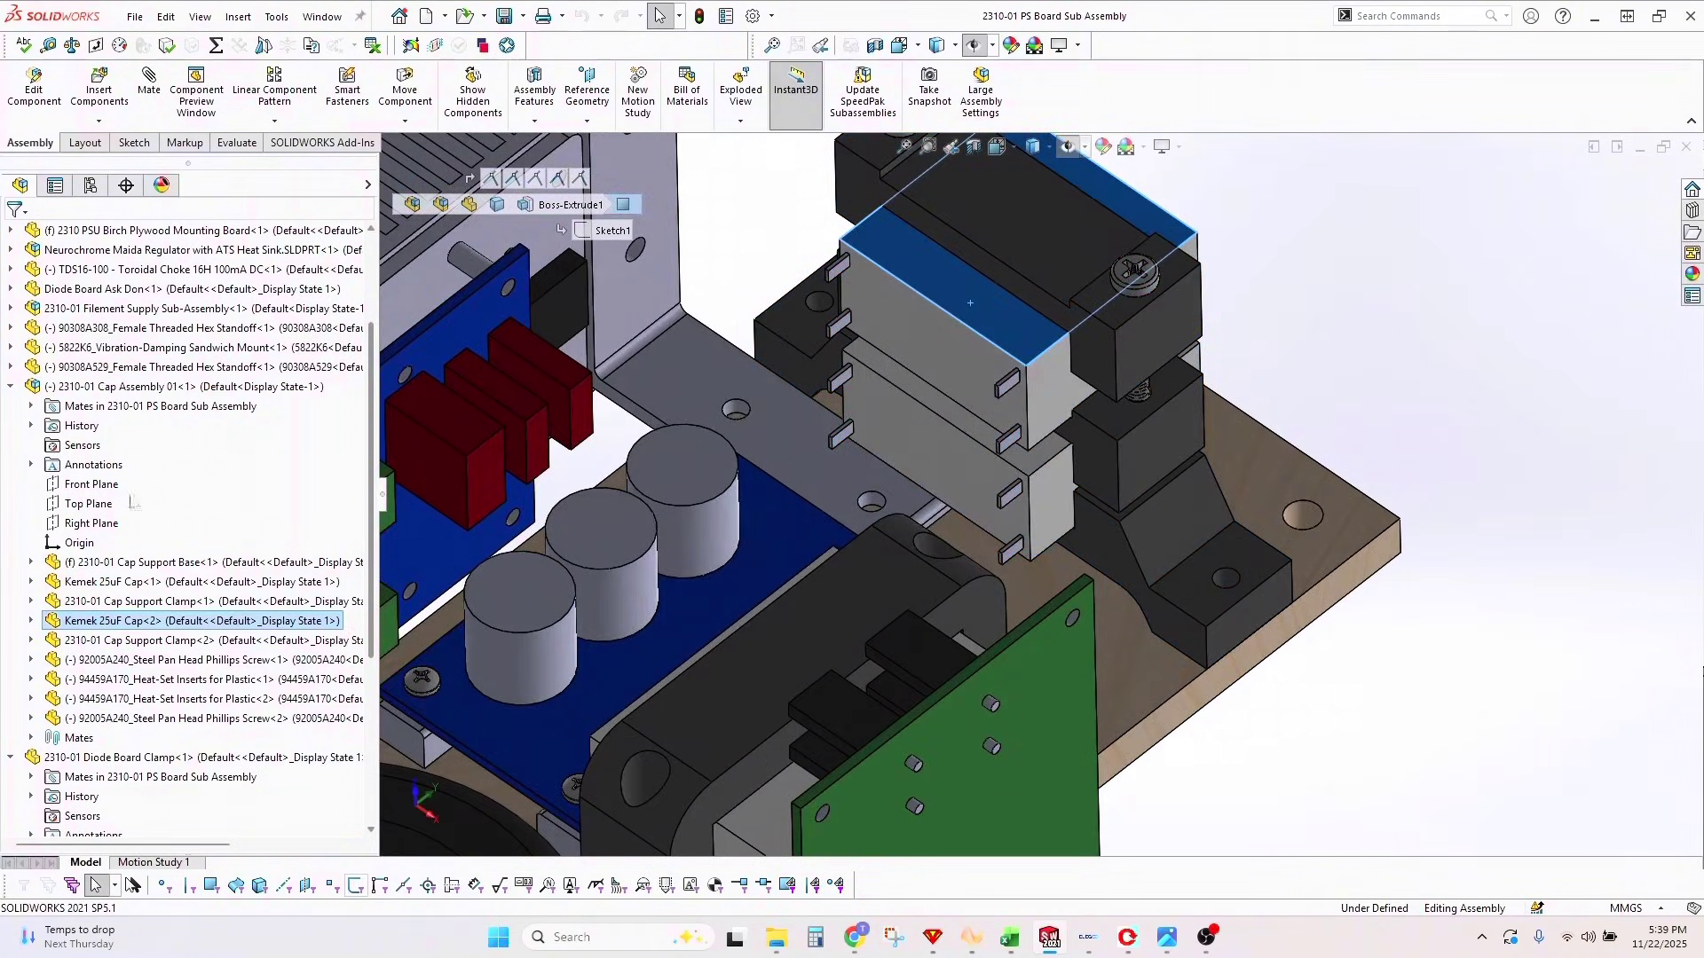
pyautogui.click(90, 389)
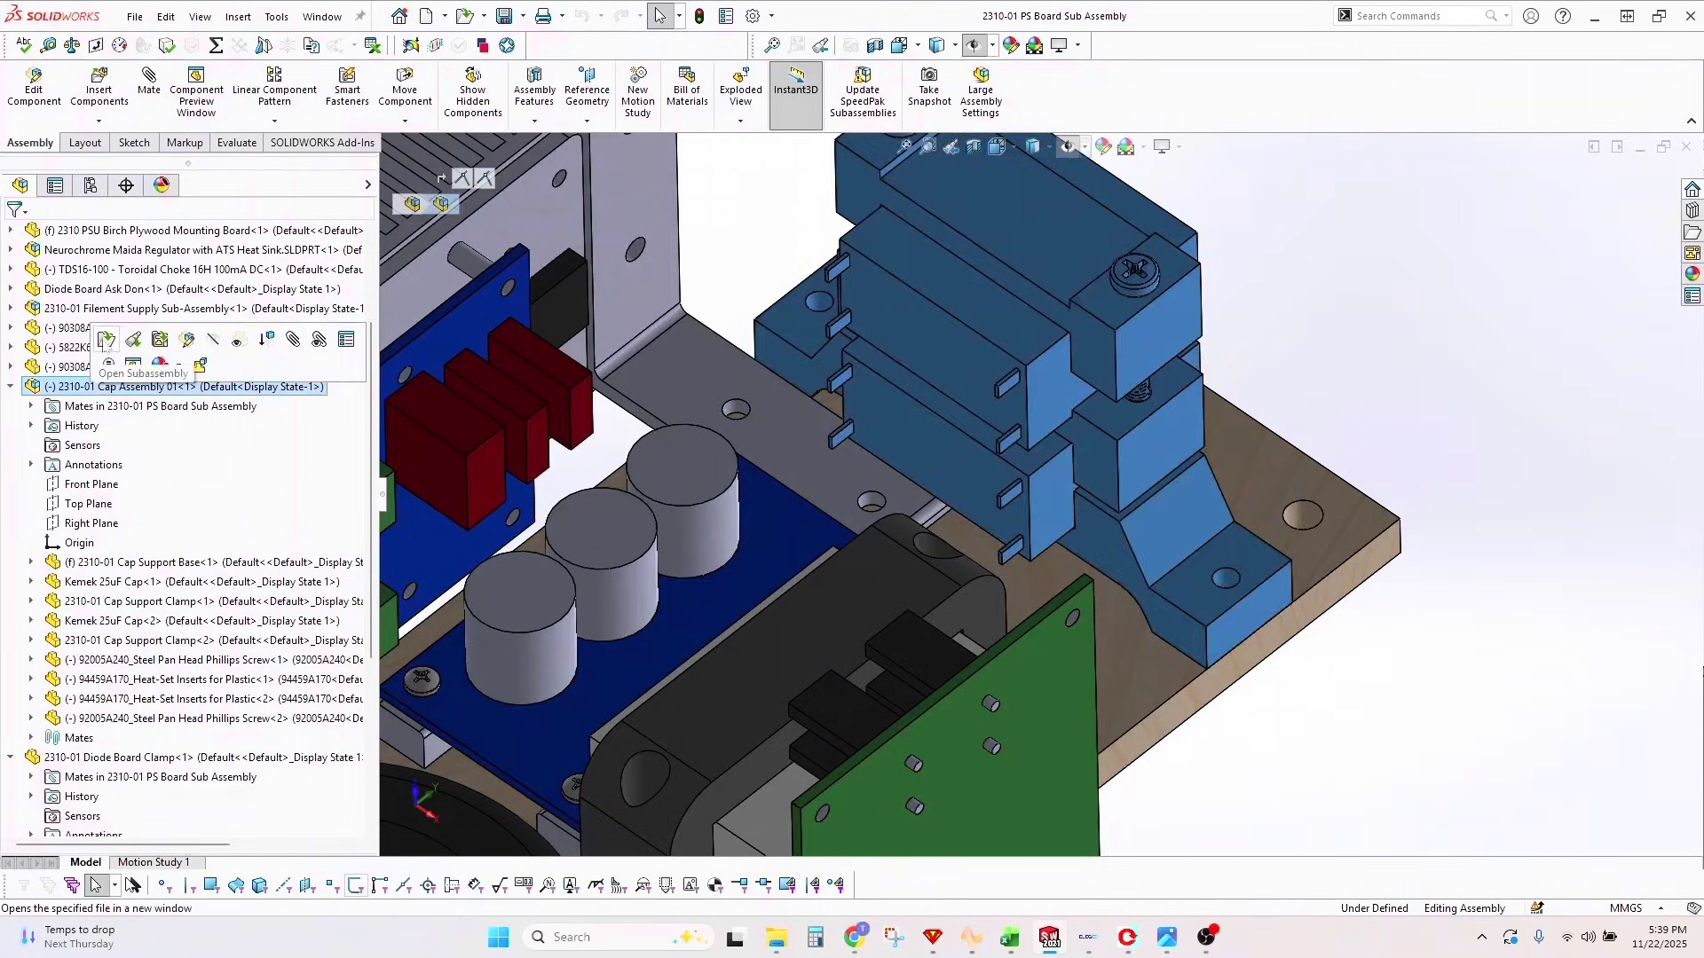
# - Open Cap Assembly 01 on its own, rotated so the capacitors face left and zoomed to fit
pyautogui.click(105, 340)
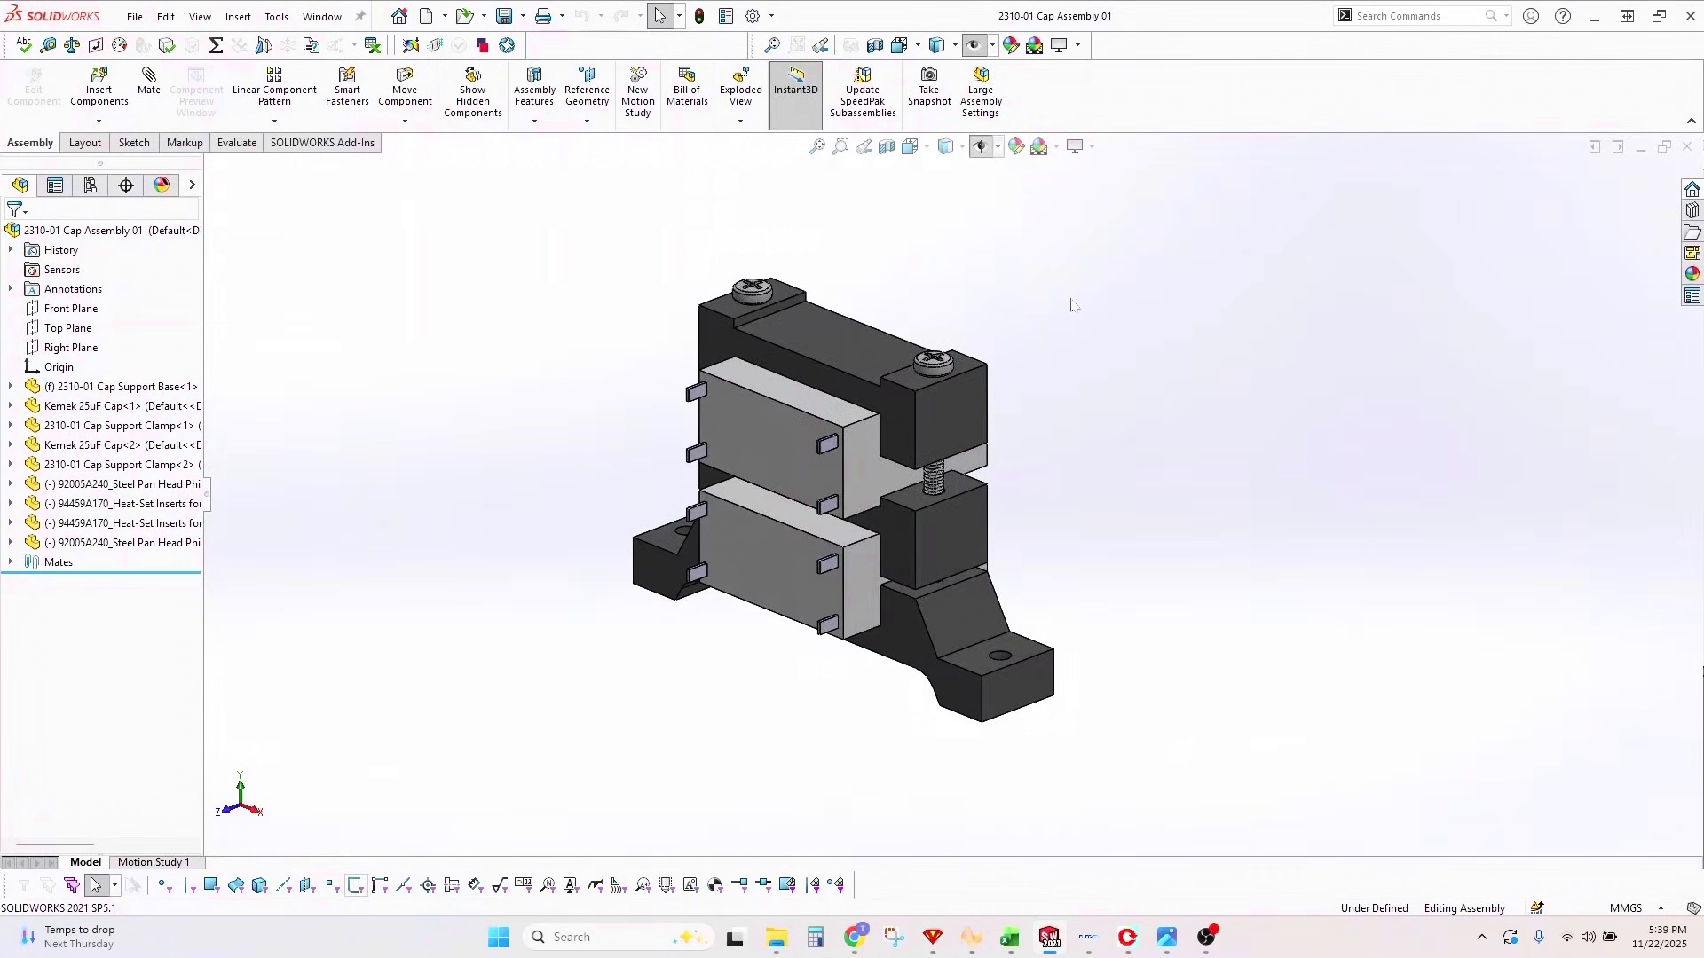
pyautogui.press('Right')
pyautogui.press('Right')
pyautogui.press('Right')
pyautogui.press('Right')
pyautogui.press('Right')
pyautogui.press('Right')
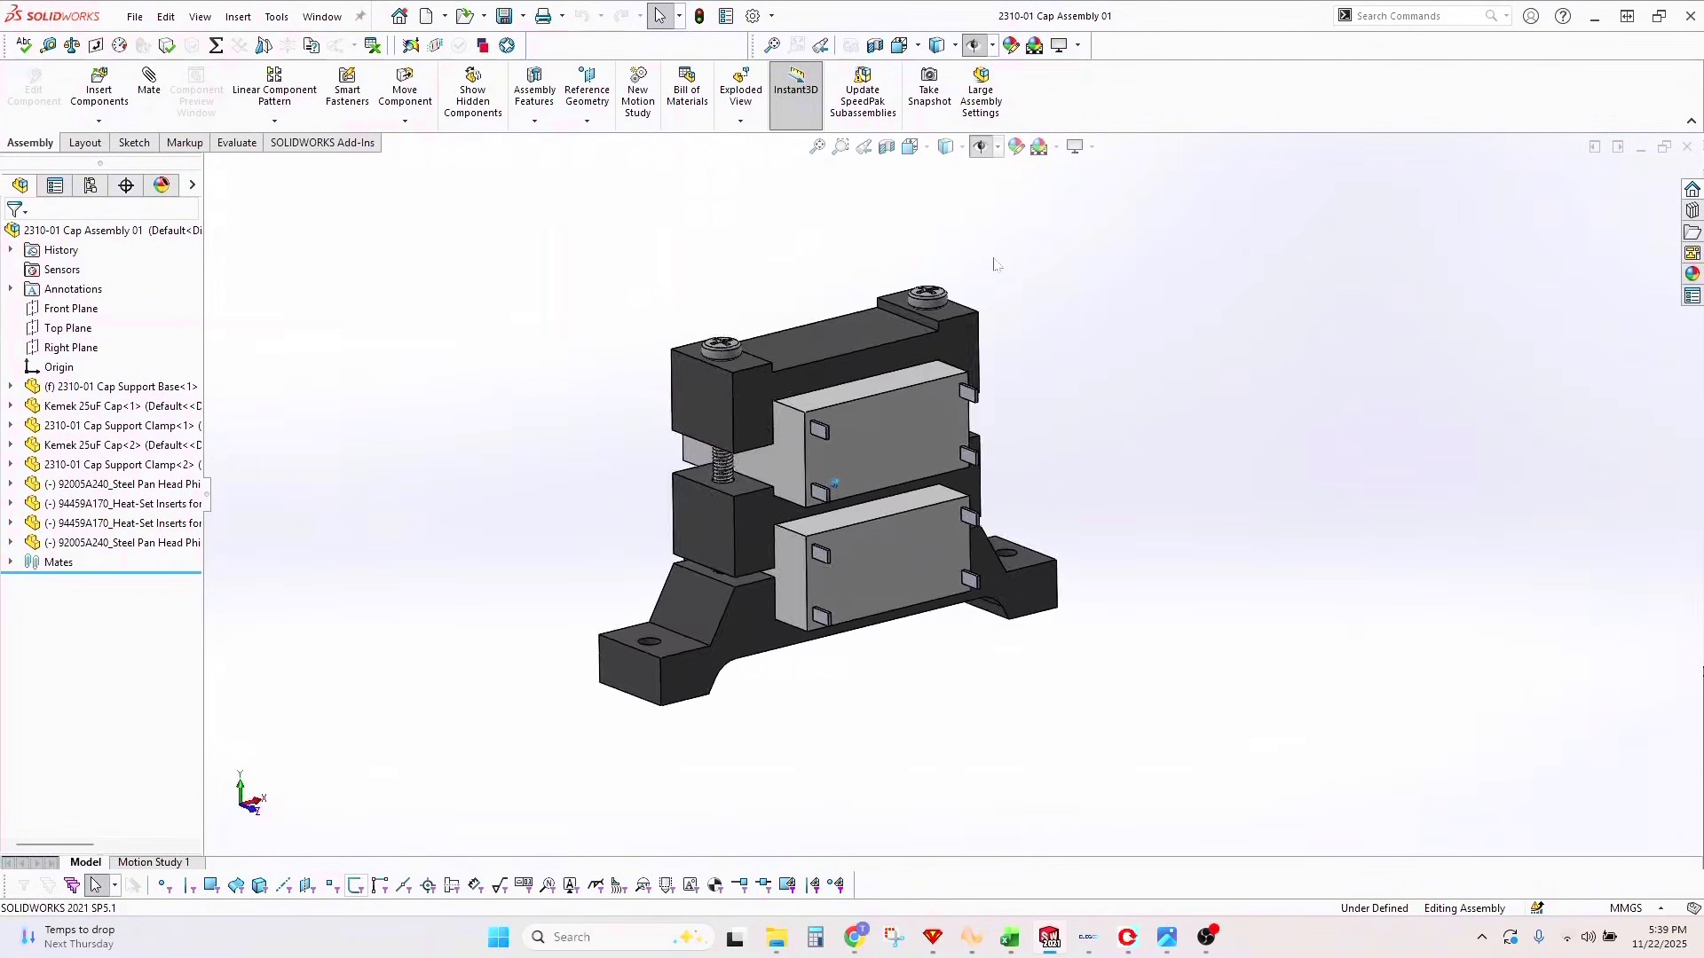
pyautogui.press('Right')
pyautogui.press('Right')
pyautogui.press('Right')
pyautogui.press('Right')
pyautogui.press('Right')
pyautogui.press('Right')
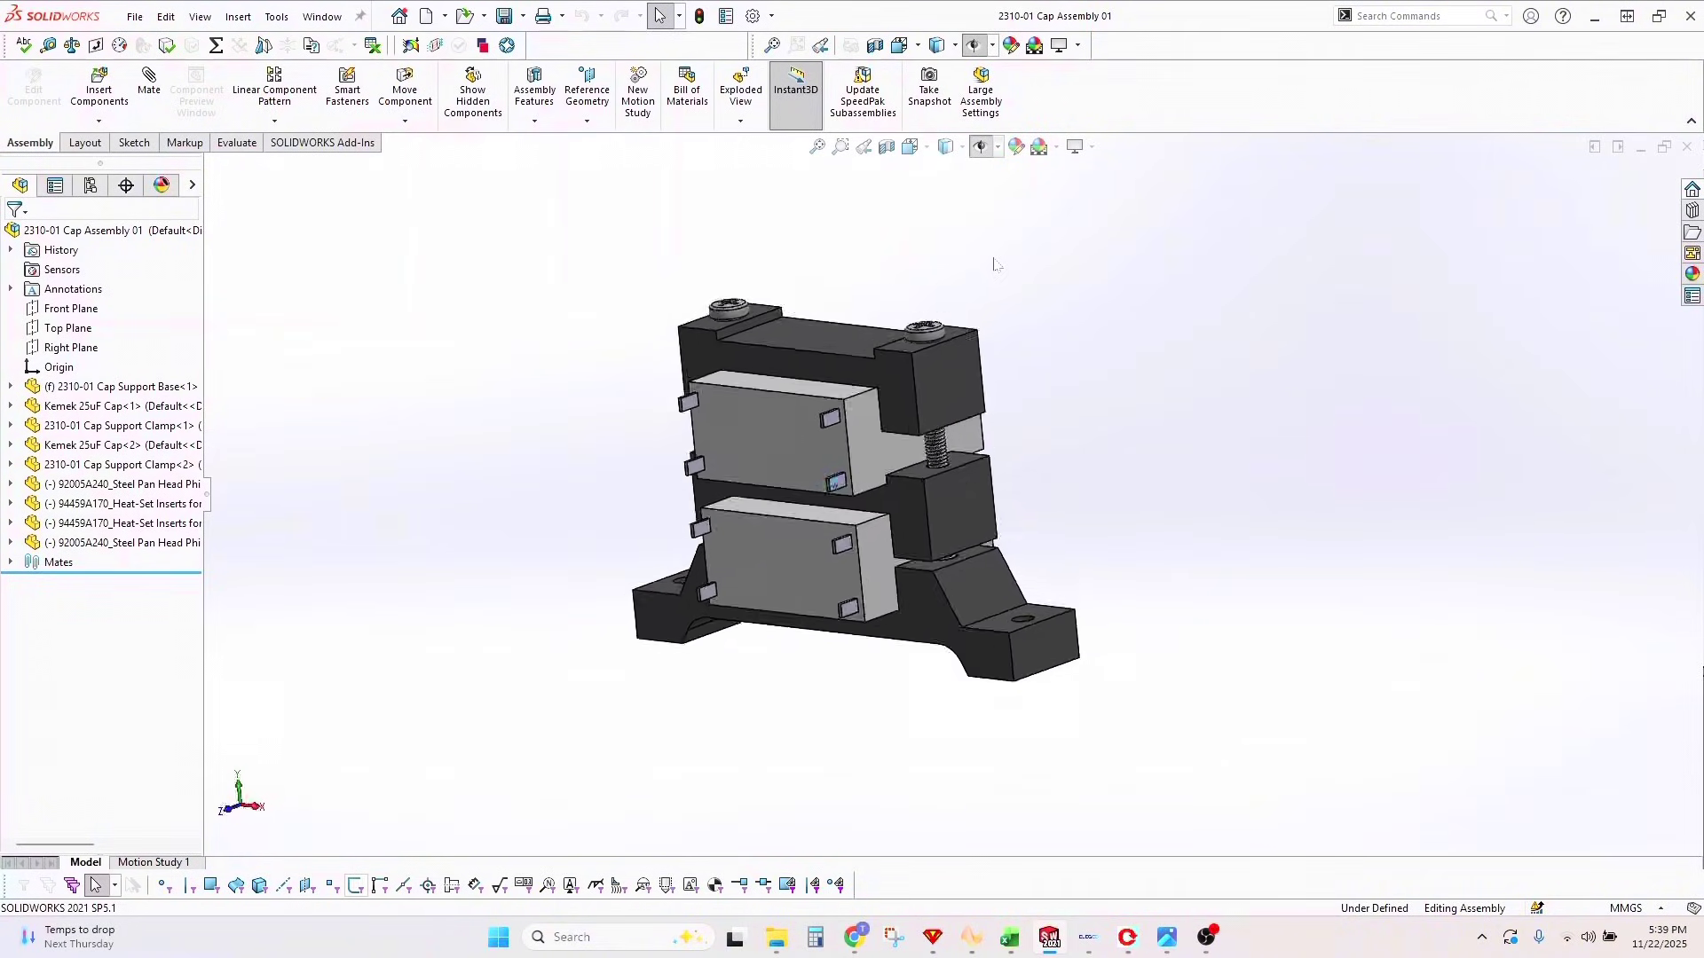
pyautogui.hotkey('shift', 'z')
pyautogui.hotkey('shift', 'z')
pyautogui.hotkey('shift', 'z')
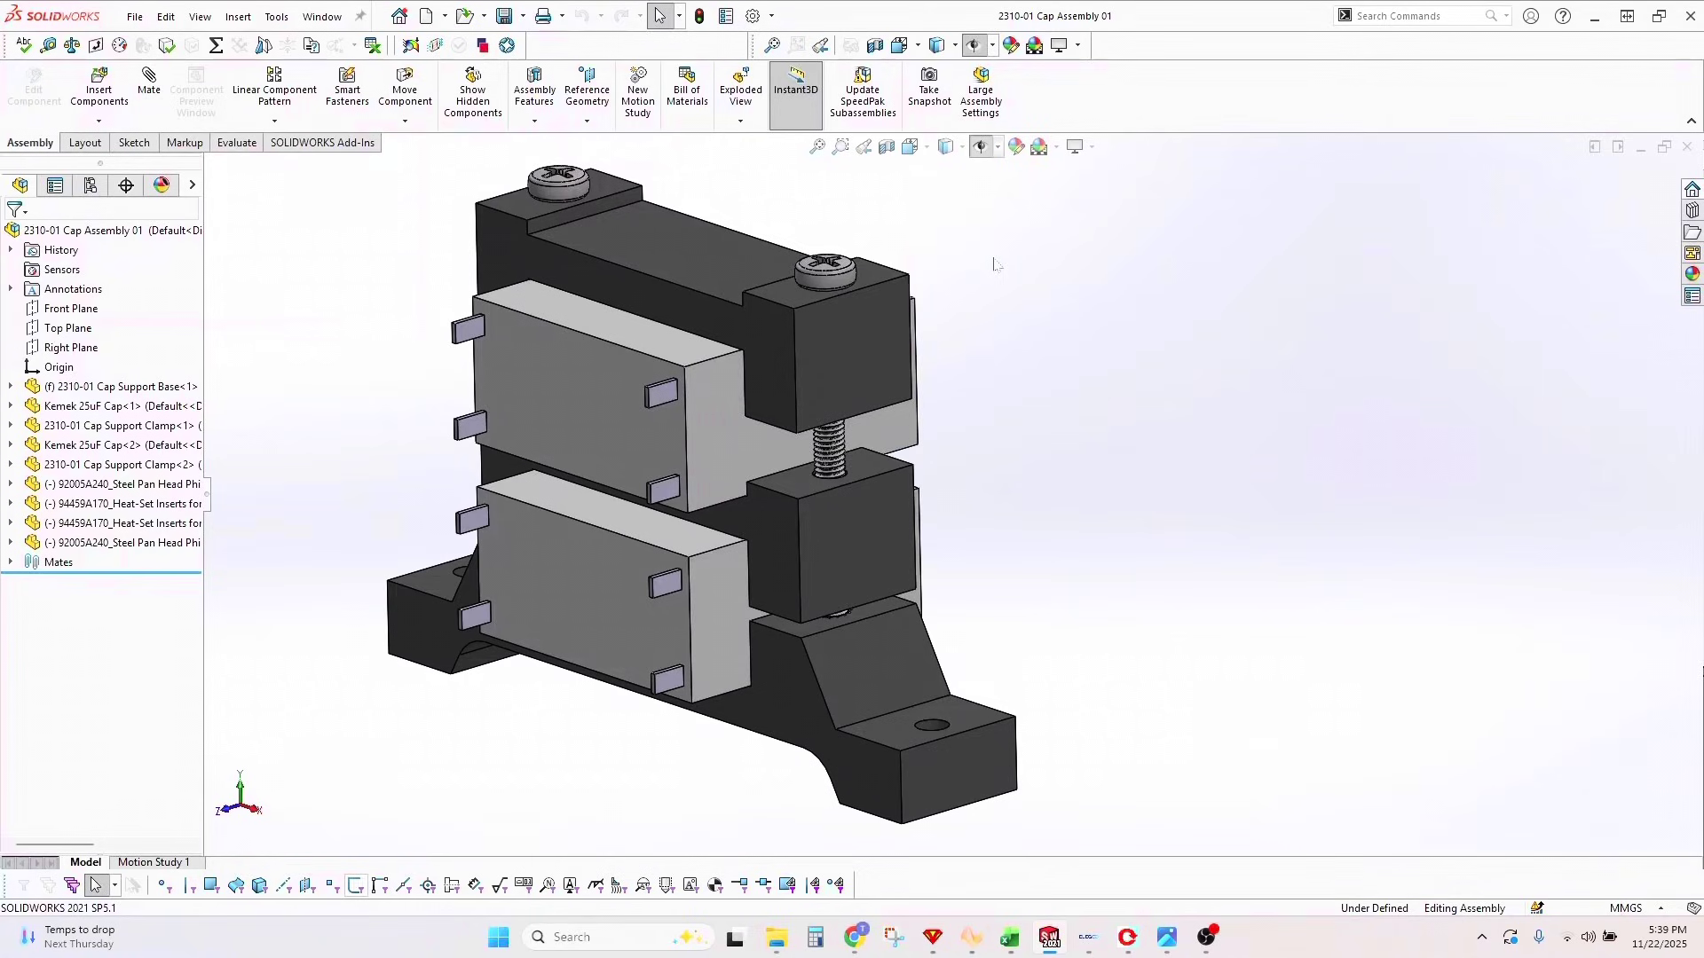
# - Isolate the Cap Support Base and screw, then select the heat-set insert up close
pyautogui.click(861, 643)
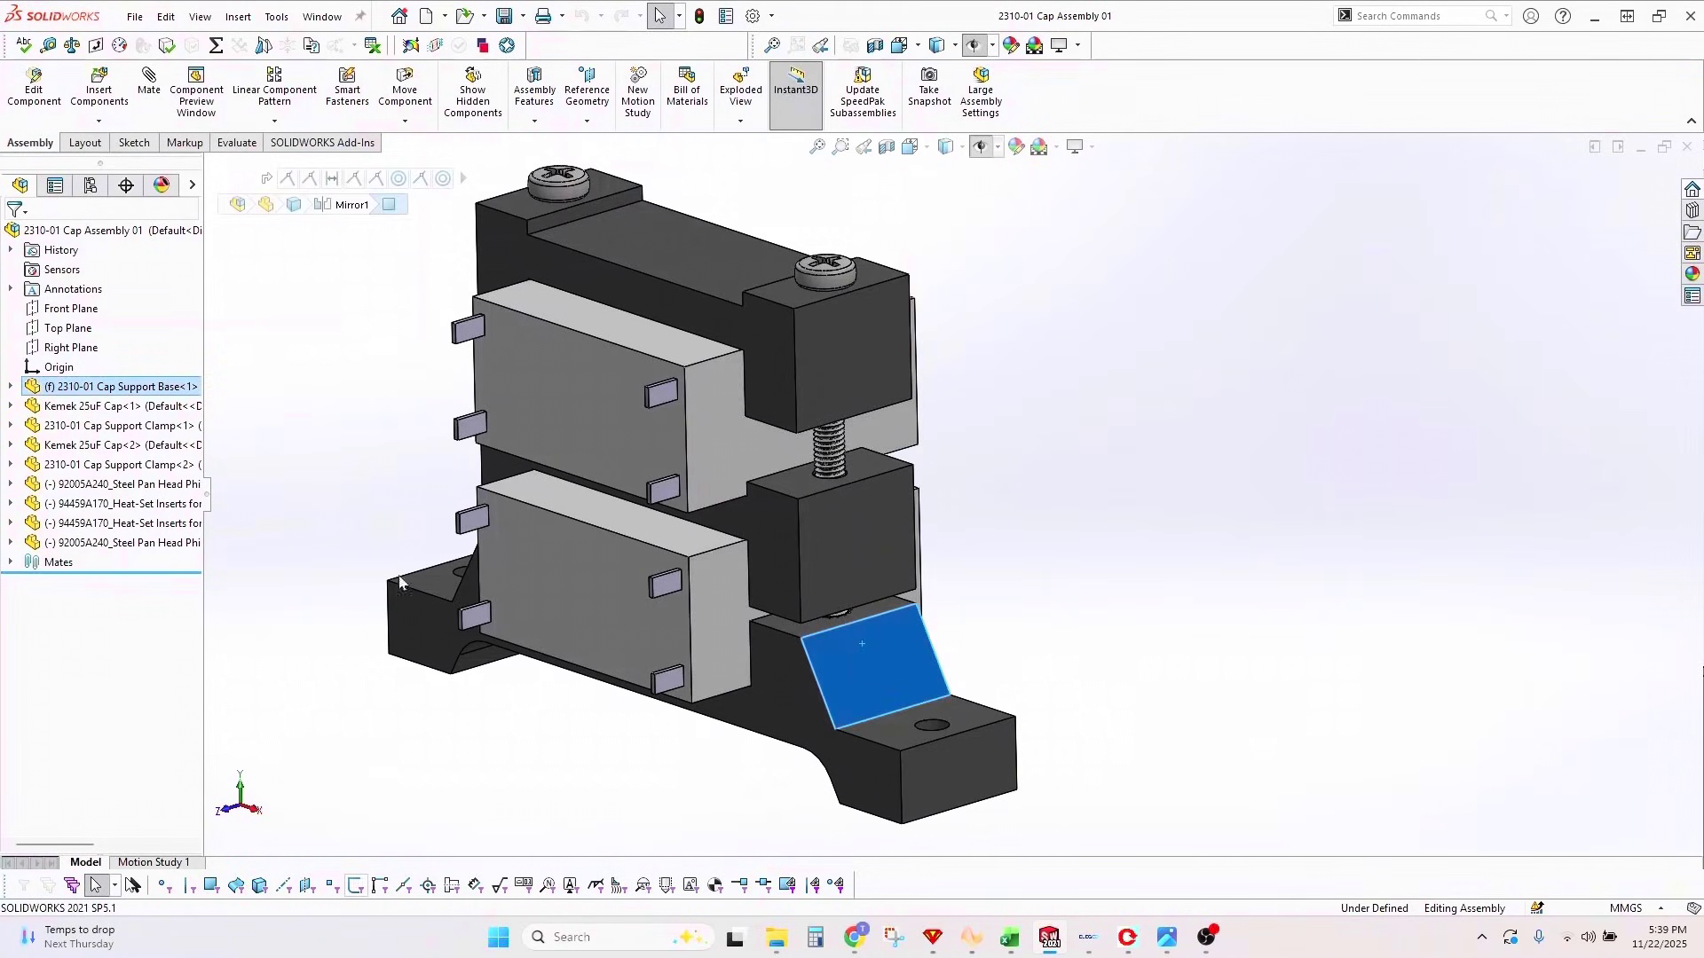
pyautogui.click(124, 387)
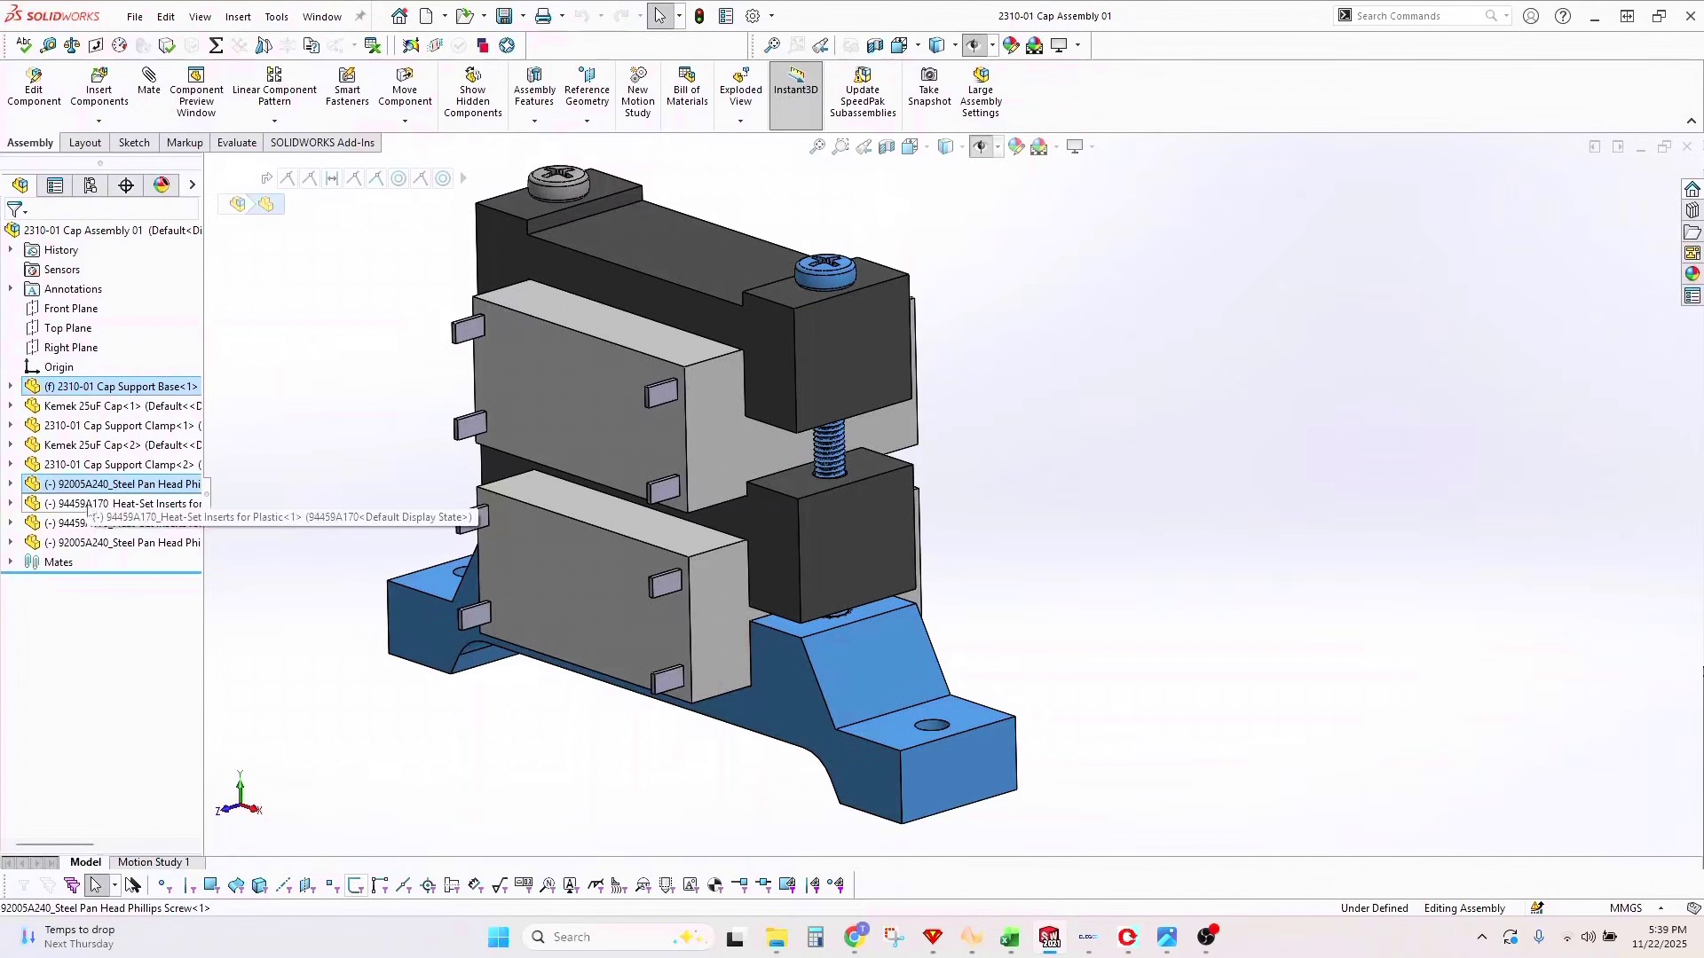
pyautogui.rightClick(88, 511)
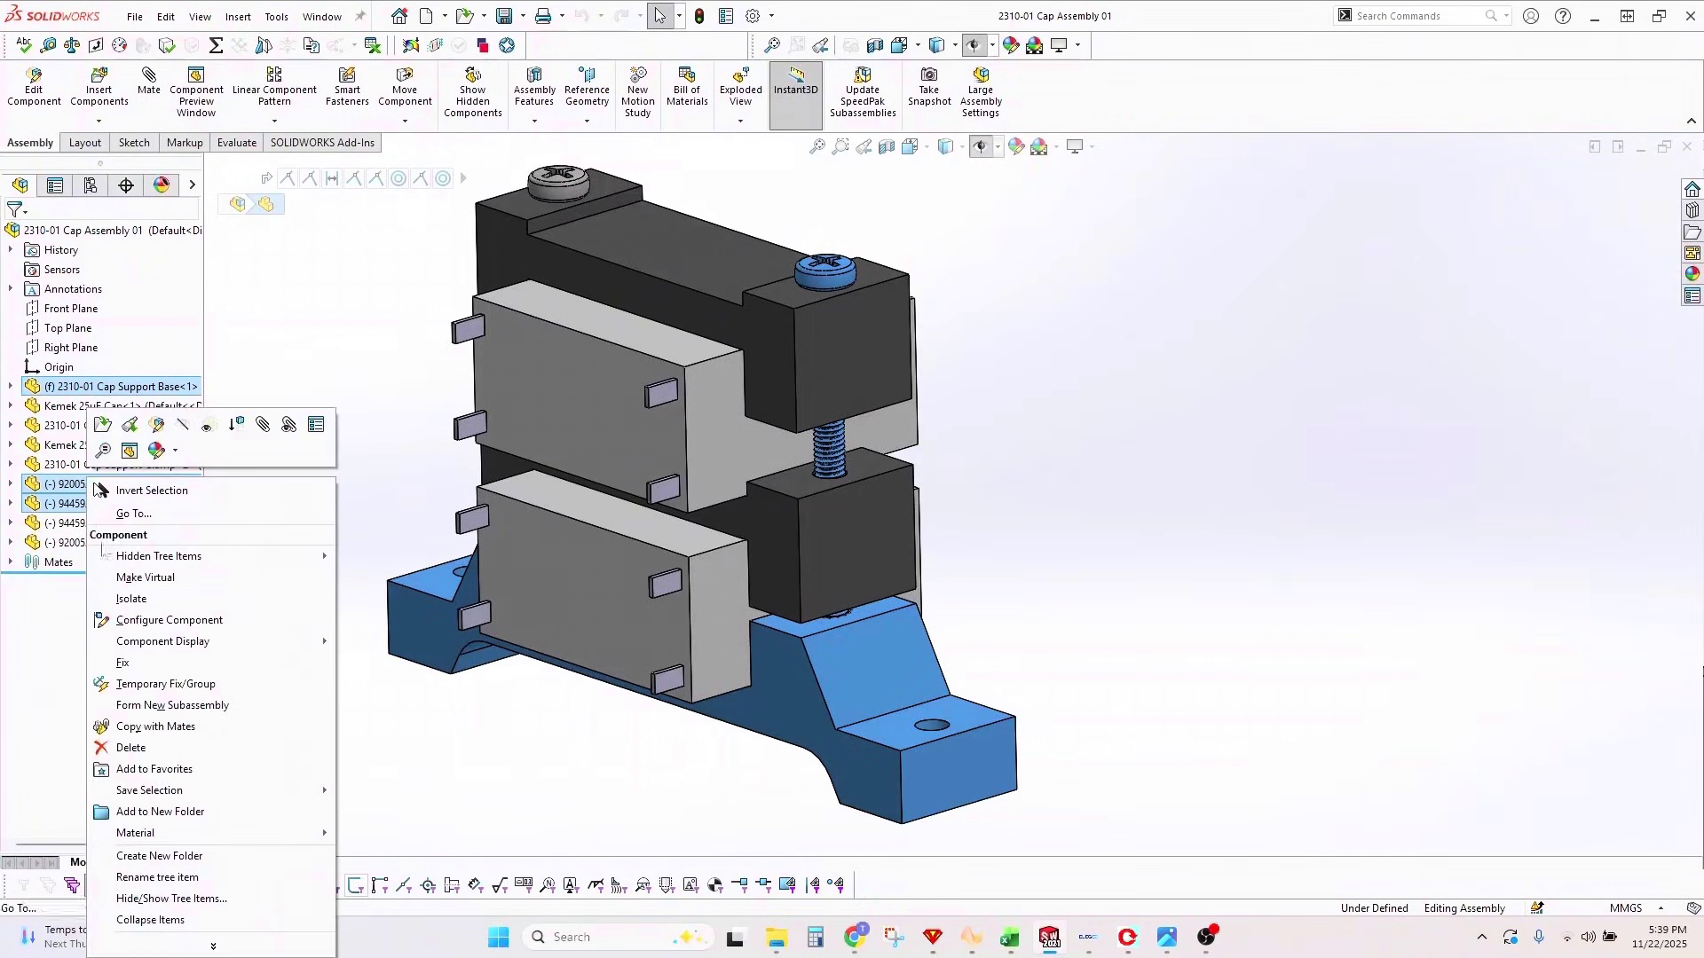
pyautogui.click(132, 598)
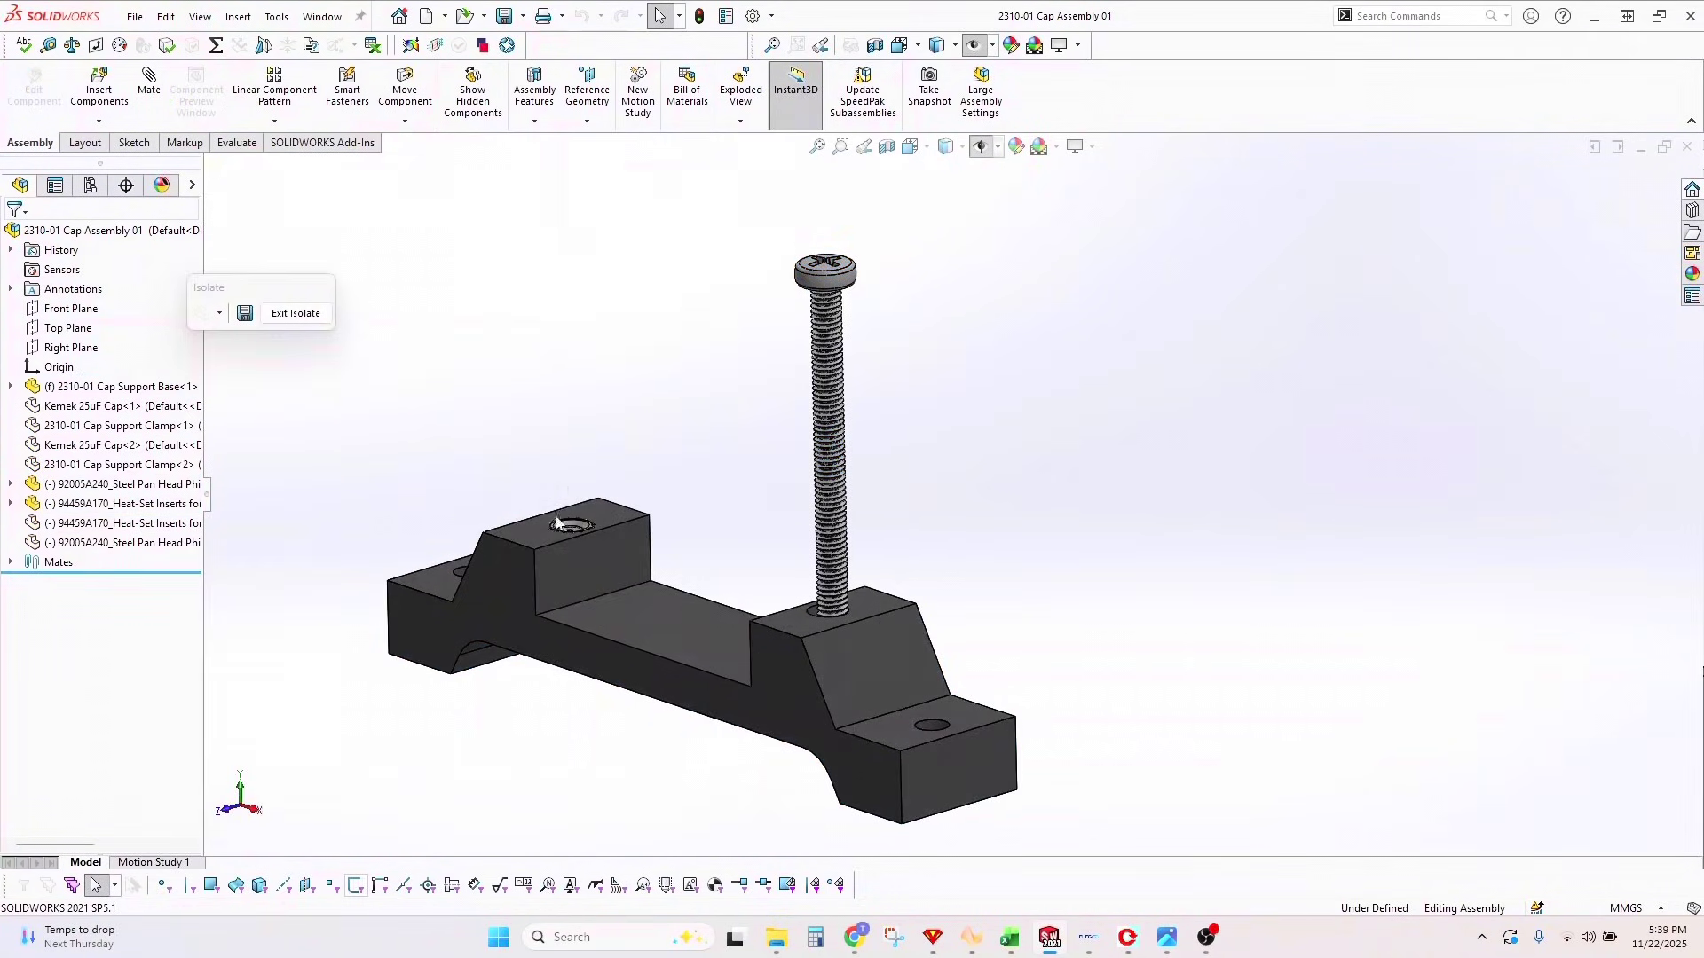
pyautogui.scroll(-10, 556, 522)
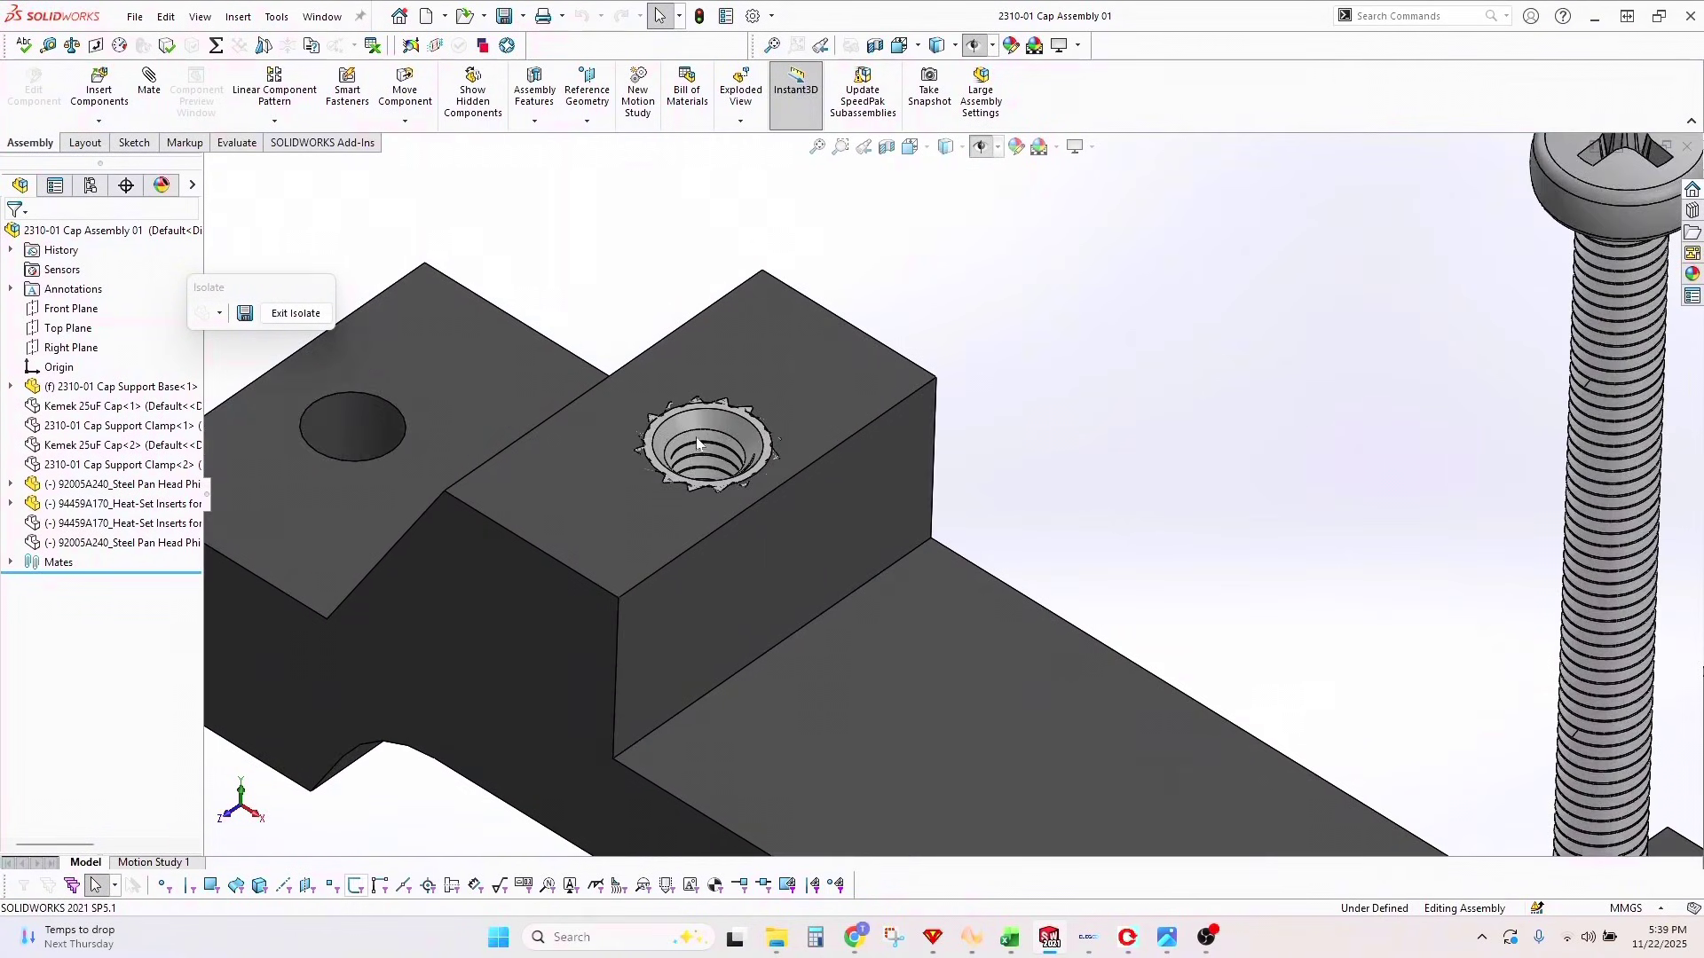
pyautogui.click(727, 428)
pyautogui.click(146, 501)
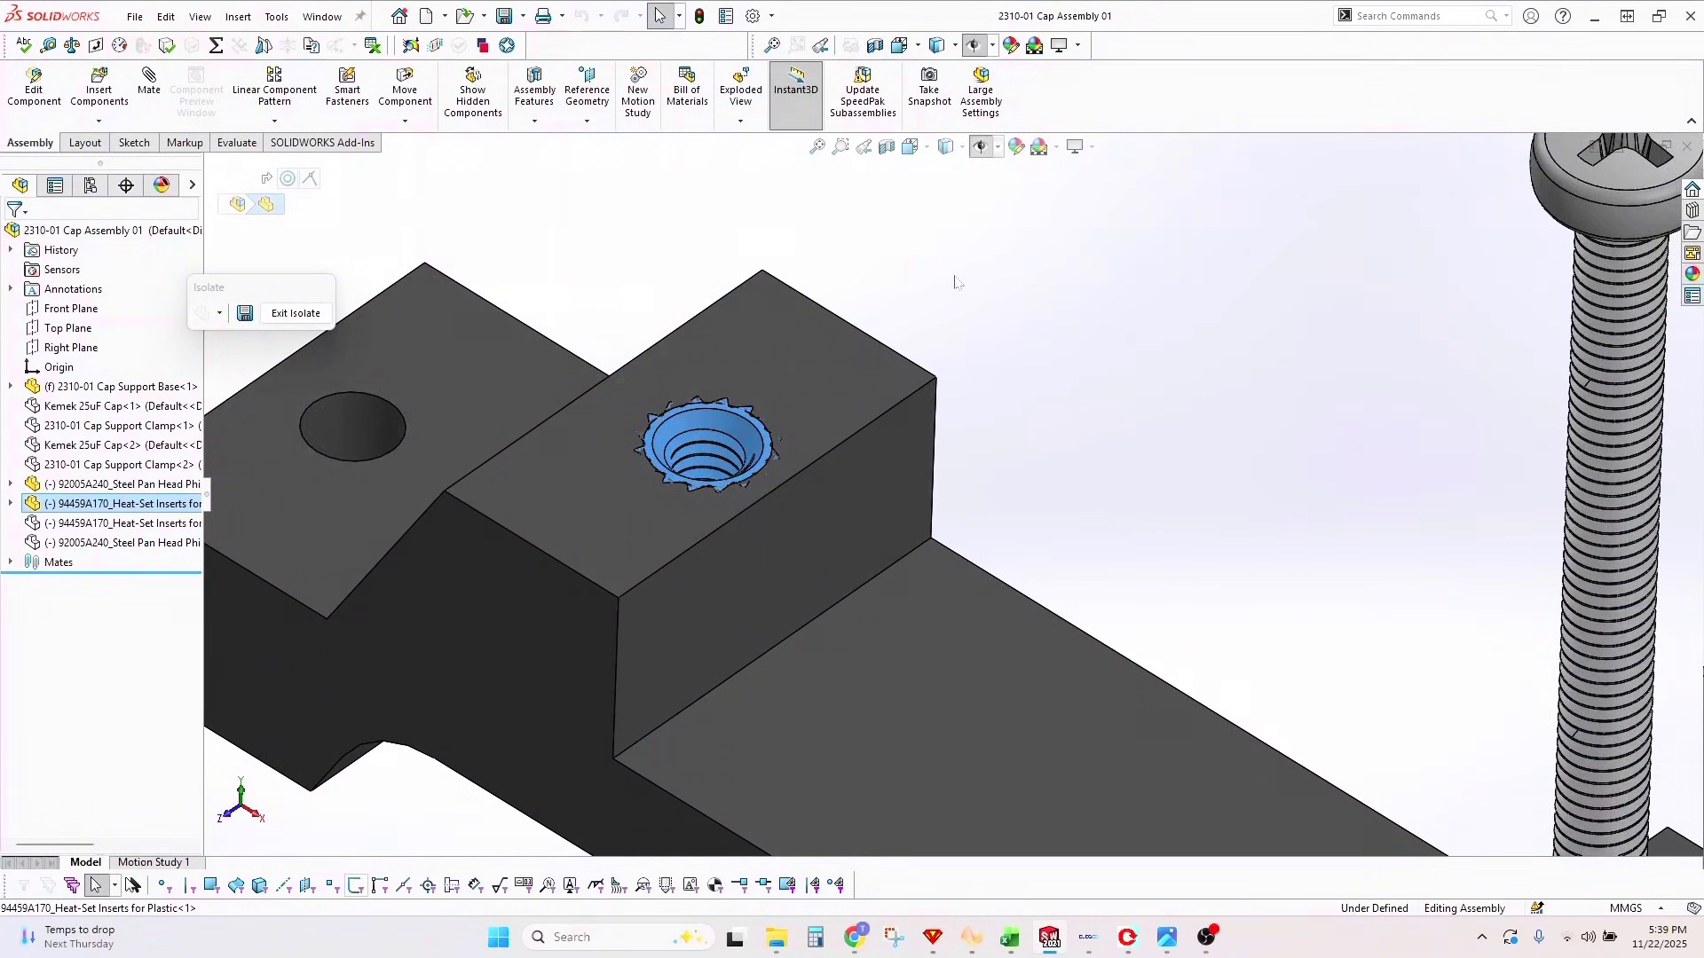
# - Exit isolate to show all components, viewed from the front and tilted to show the screw heads
pyautogui.click(295, 313)
pyautogui.scroll(8, 925, 477)
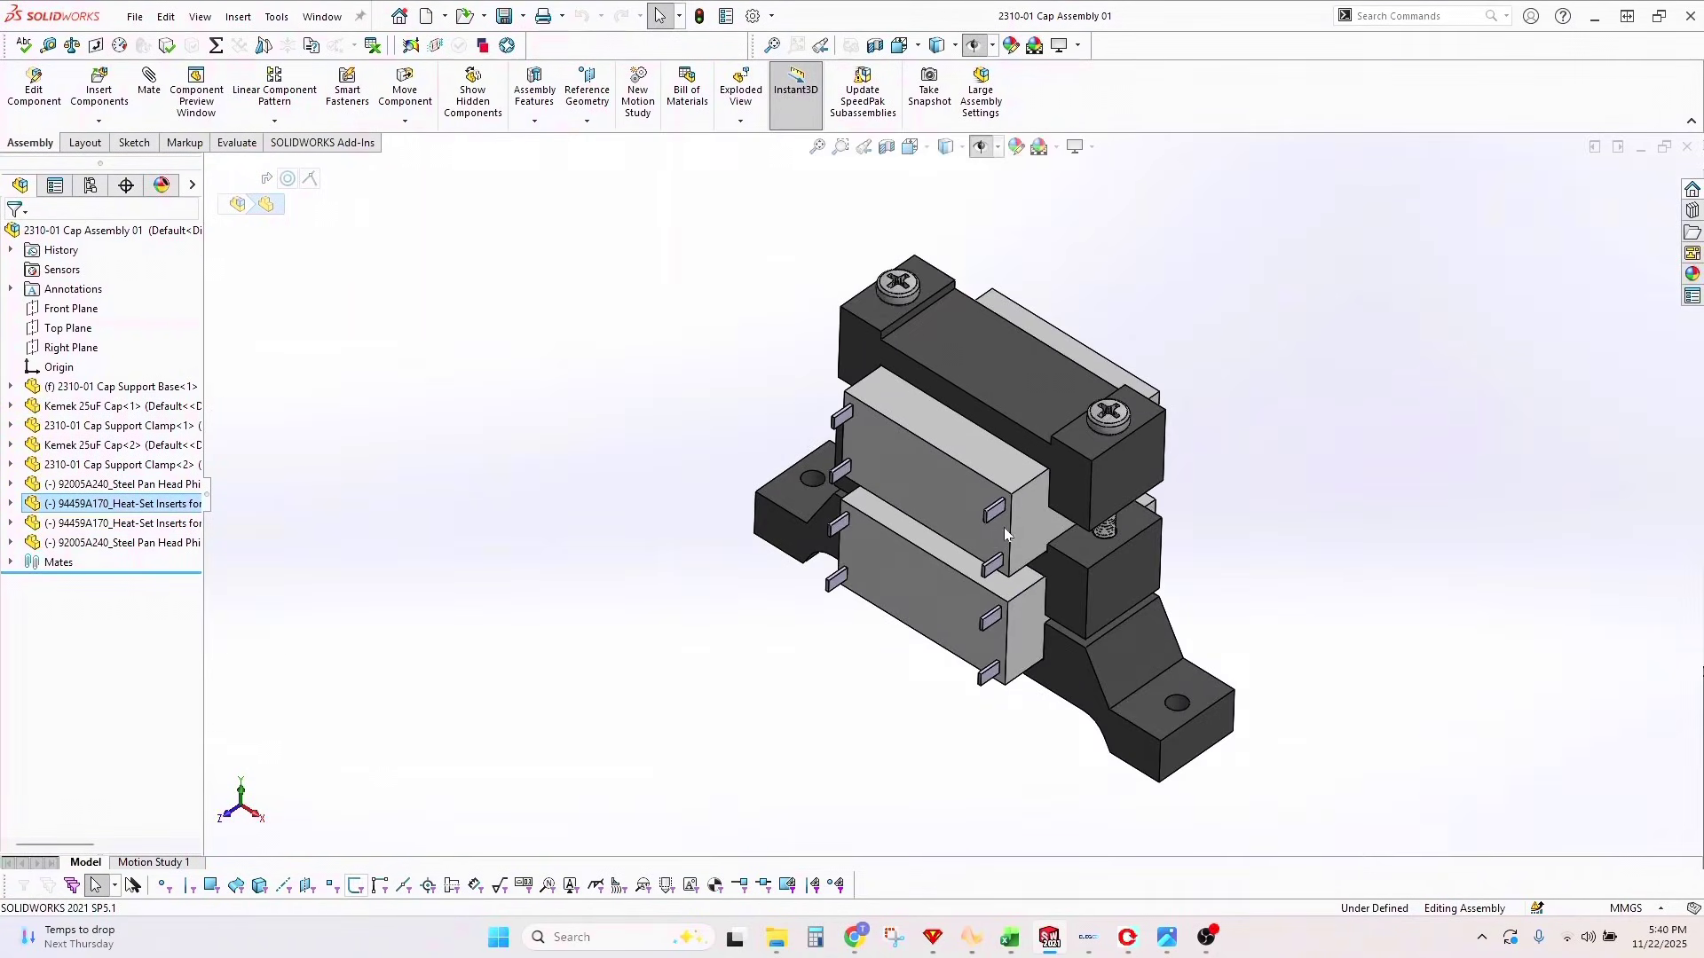
pyautogui.hotkey('ctrl', '1')
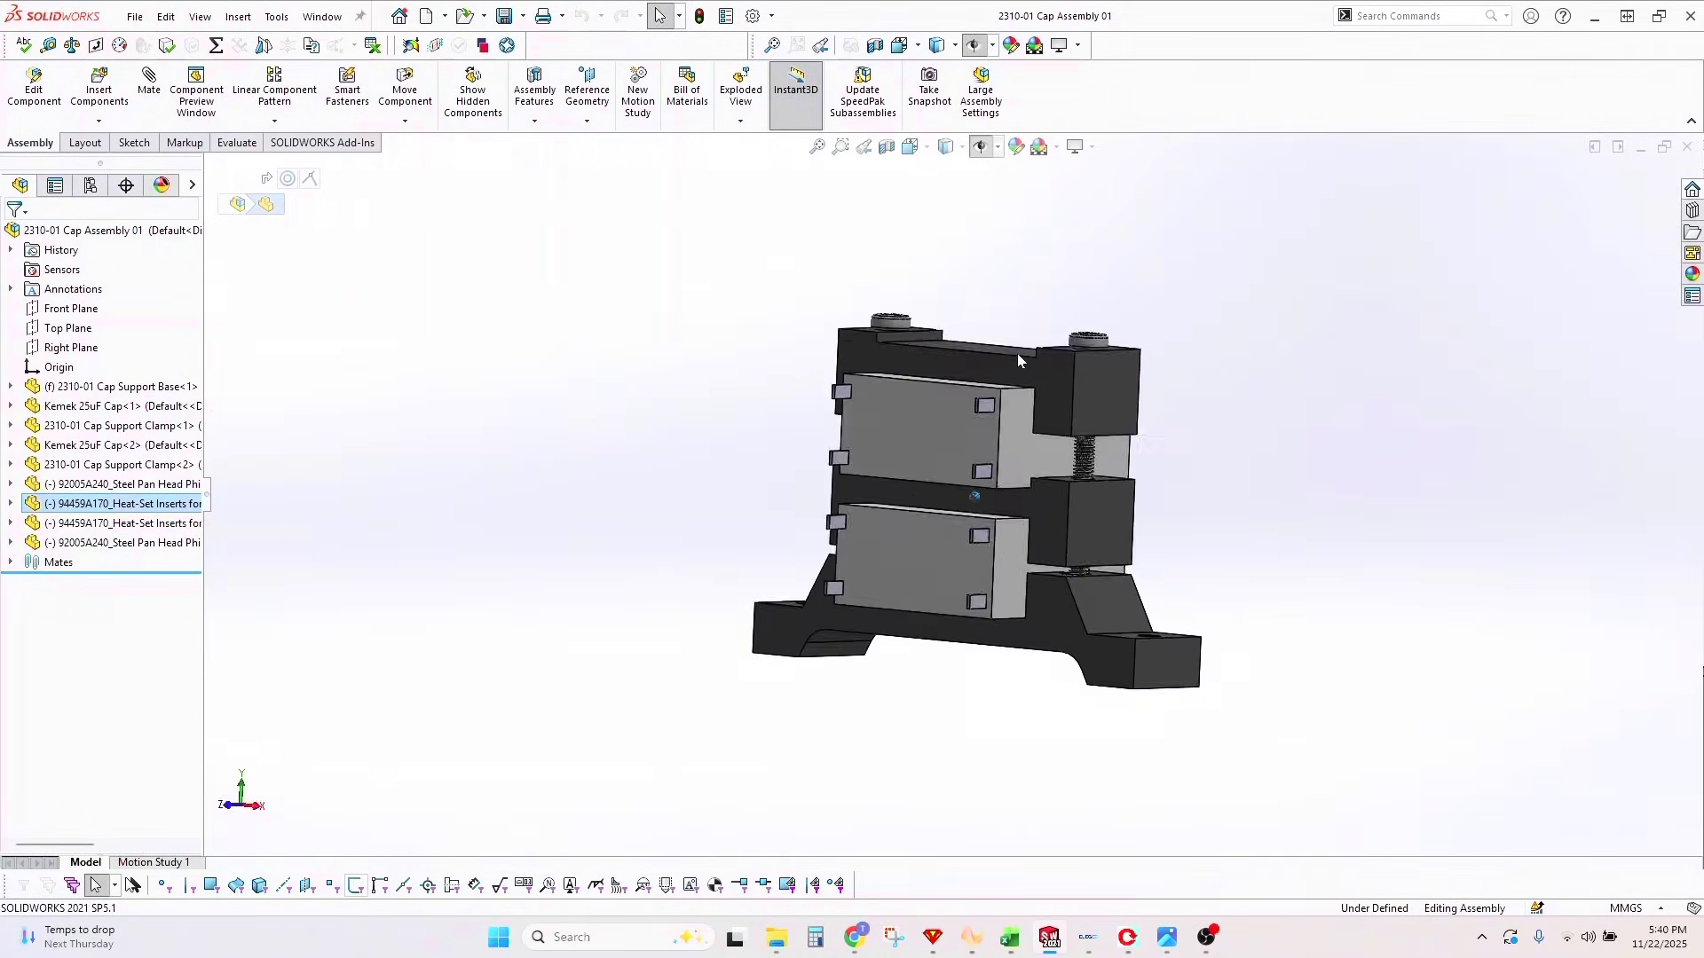
pyautogui.press('Down')
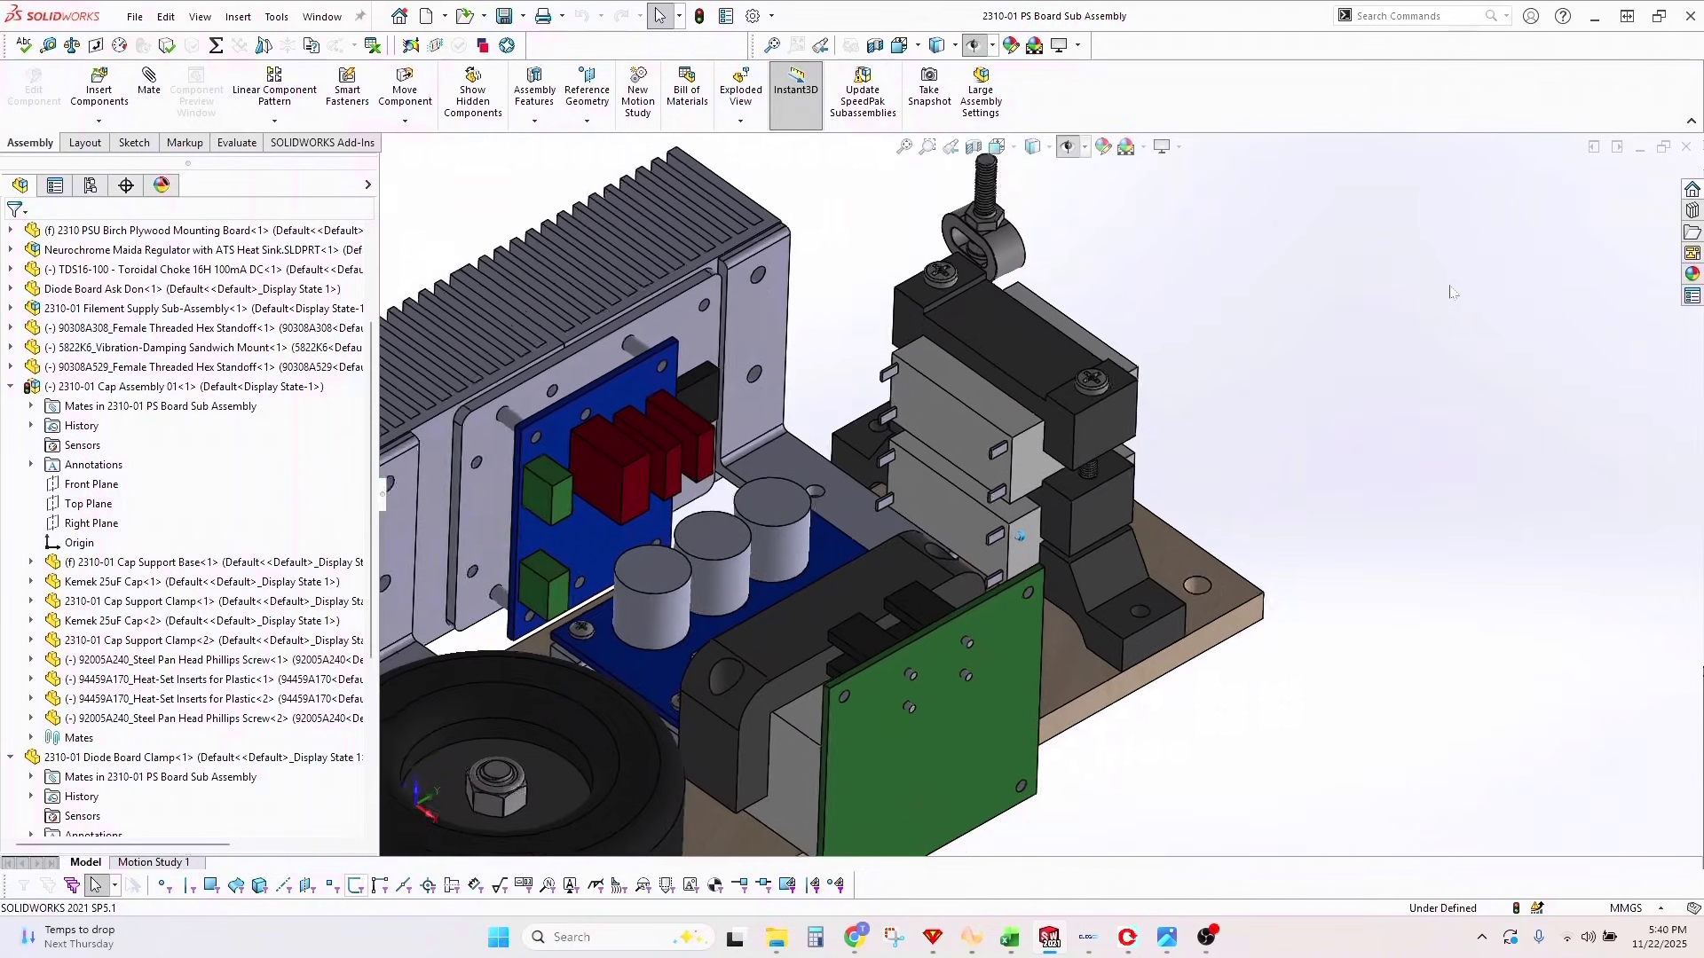
pyautogui.press('Left')
pyautogui.press('Left')
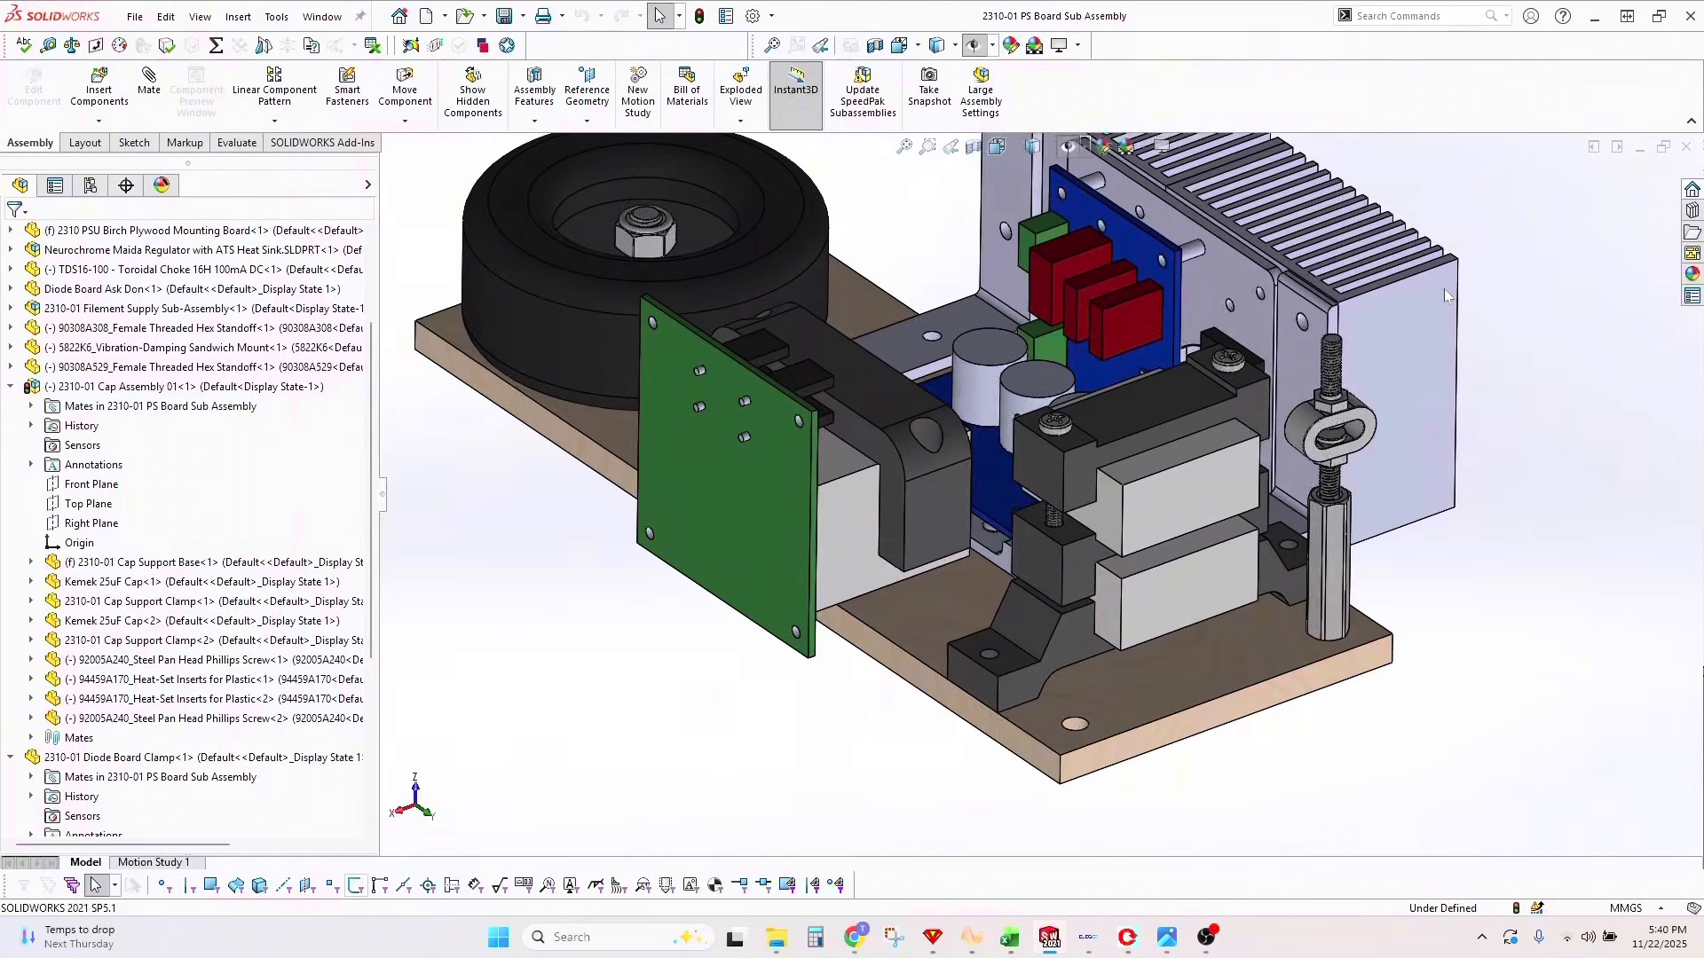
# - Rotate the PS Board Sub Assembly to bring the toroid and green board to the front
pyautogui.press('Right')
pyautogui.press('Right')
pyautogui.press('Right')
pyautogui.press('Right')
pyautogui.press('Right')
pyautogui.press('Right')
pyautogui.press('Right')
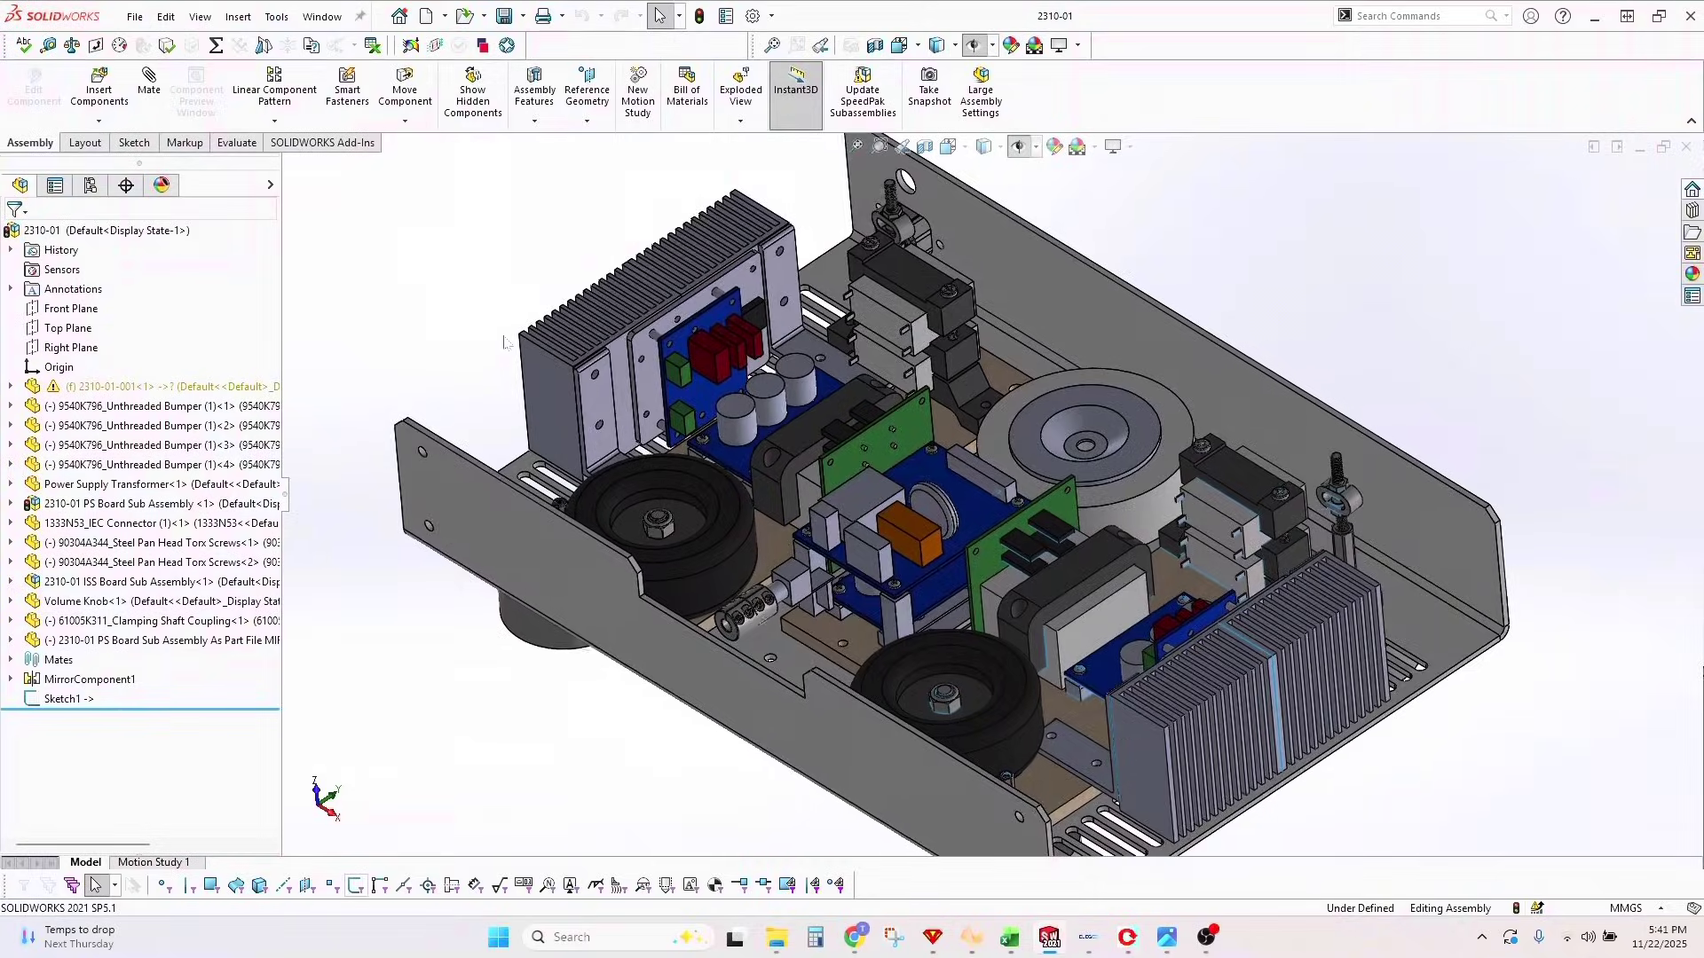
# - Select the 2310-01-001 enclosure part, rotate it fully around, then switch to the 2310-01 assembly
pyautogui.scroll(3, 503, 342)
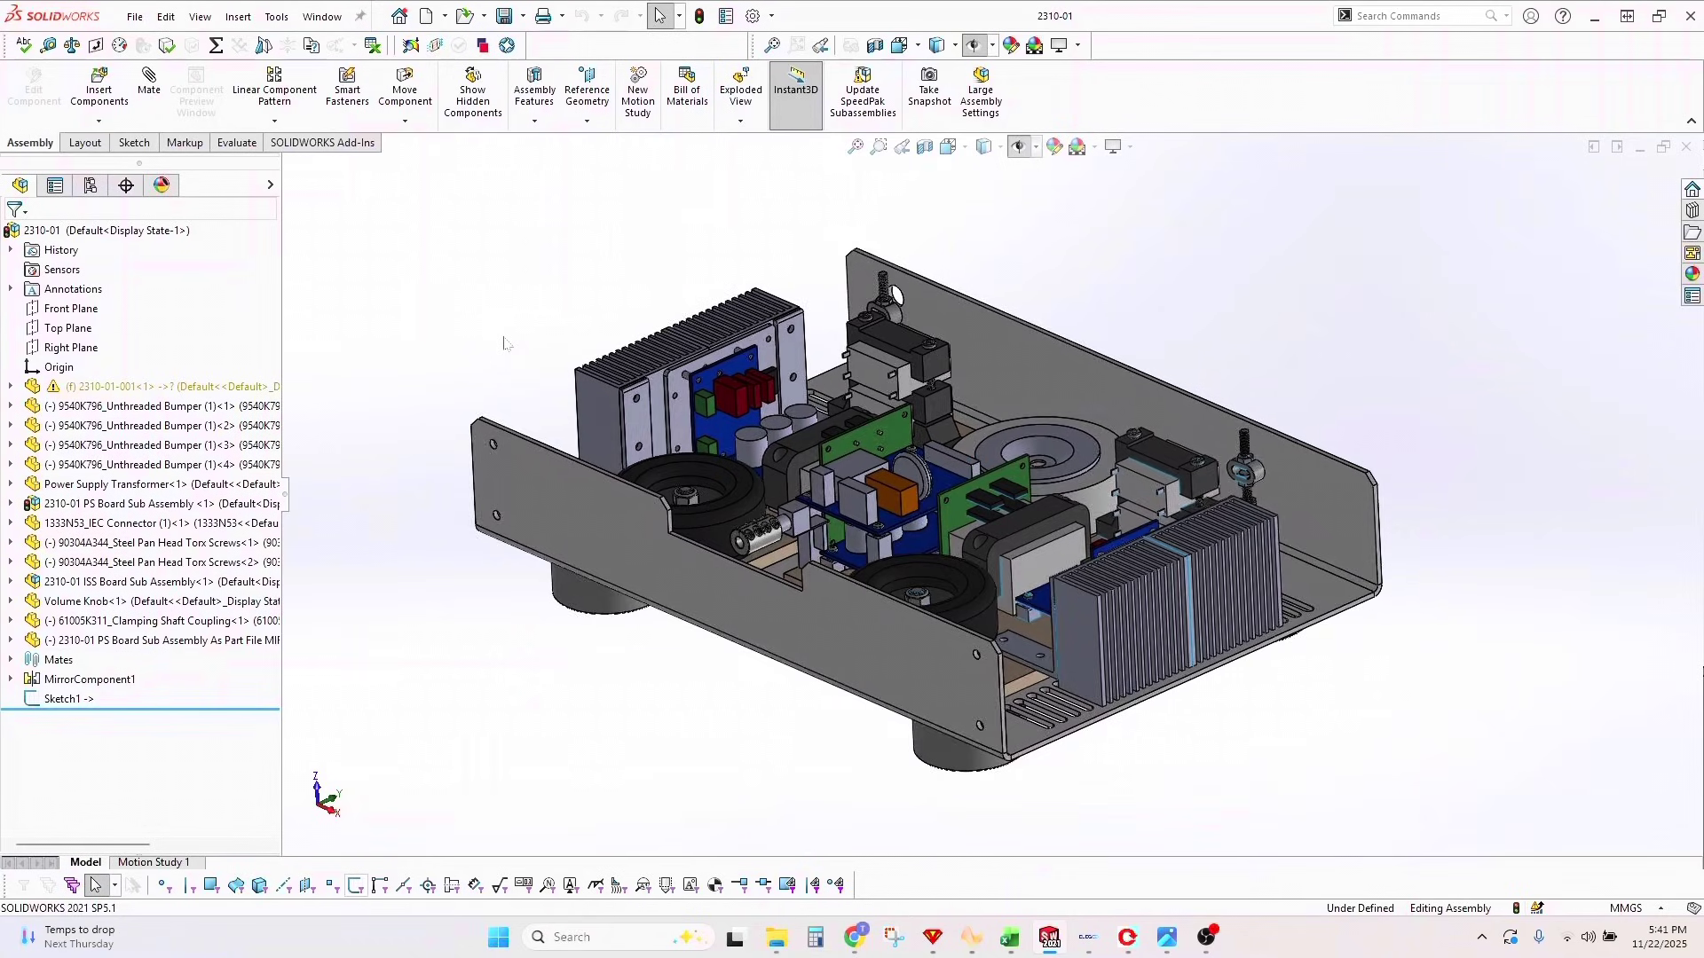
pyautogui.scroll(-2, 504, 342)
pyautogui.click(439, 493)
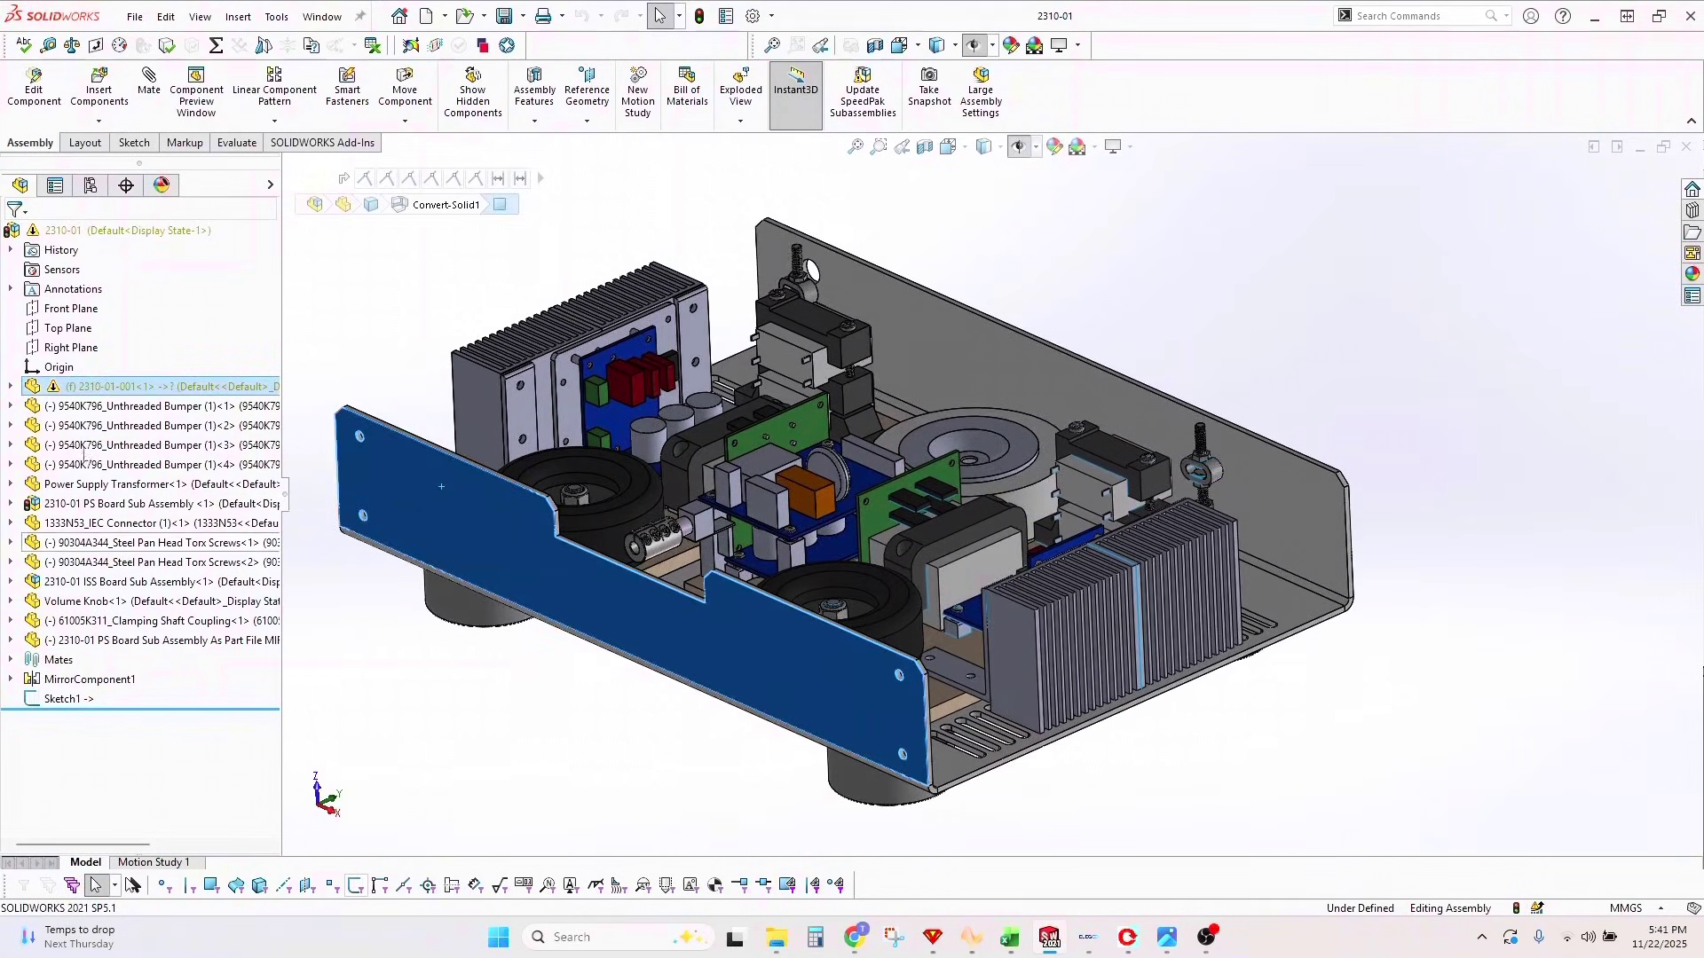
pyautogui.click(91, 386)
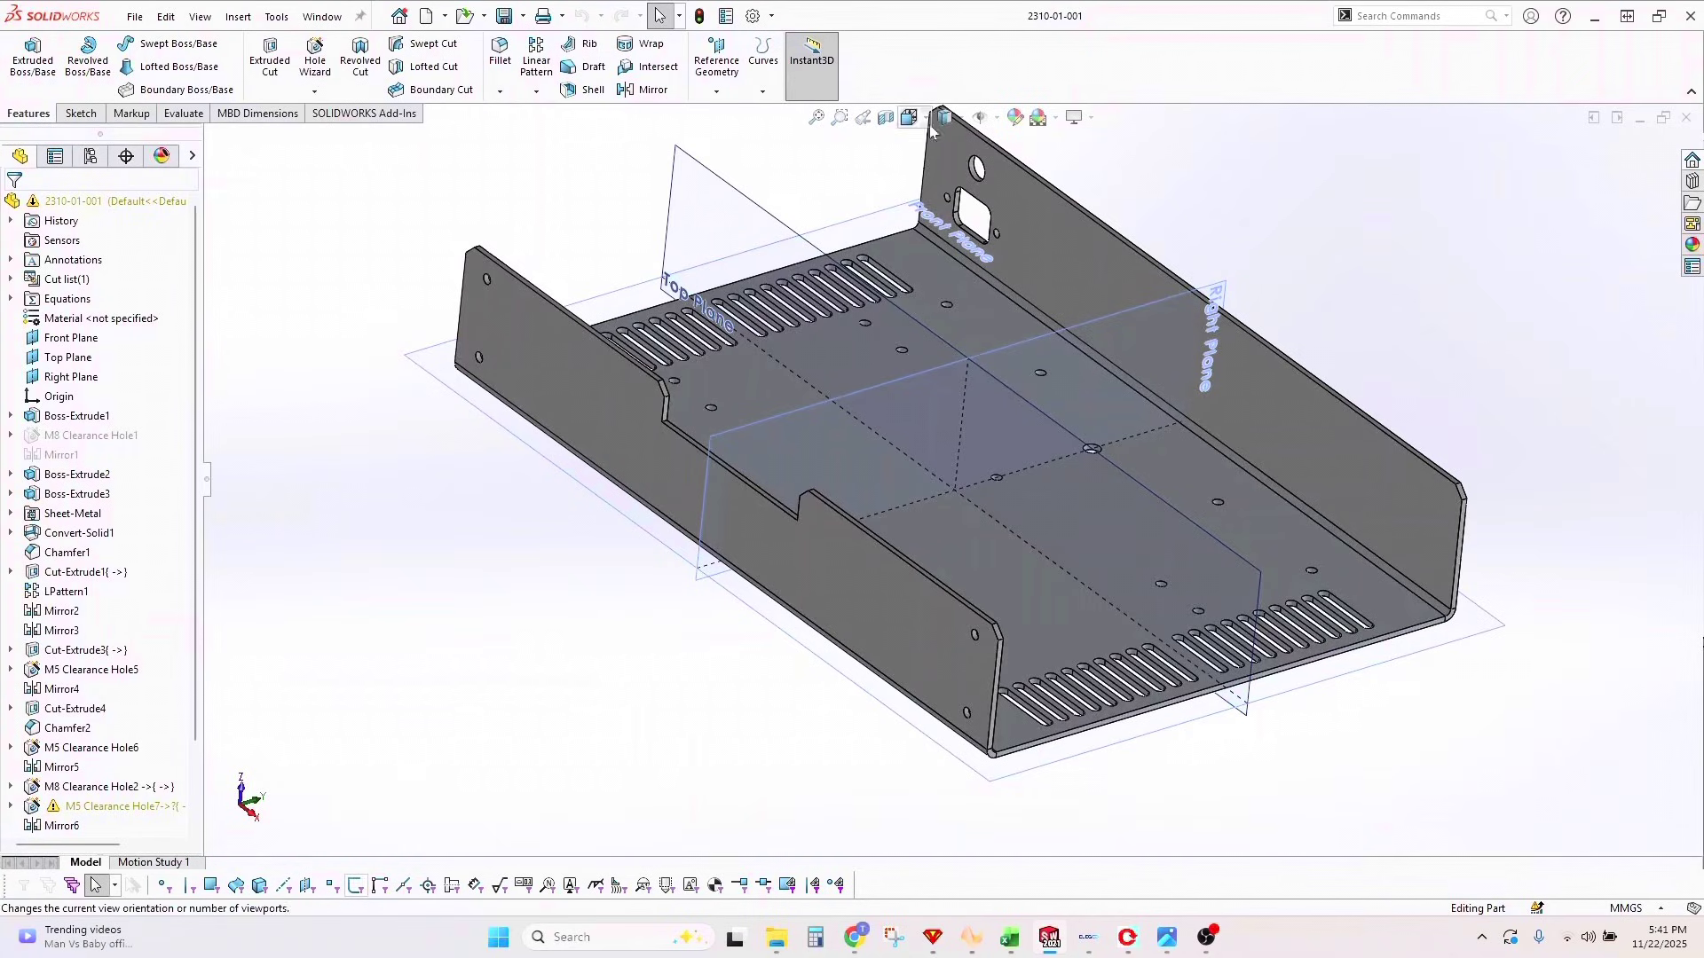
pyautogui.press('Left')
pyautogui.press('Left')
pyautogui.press('Left')
pyautogui.press('Left')
pyautogui.press('Left')
pyautogui.press('Left')
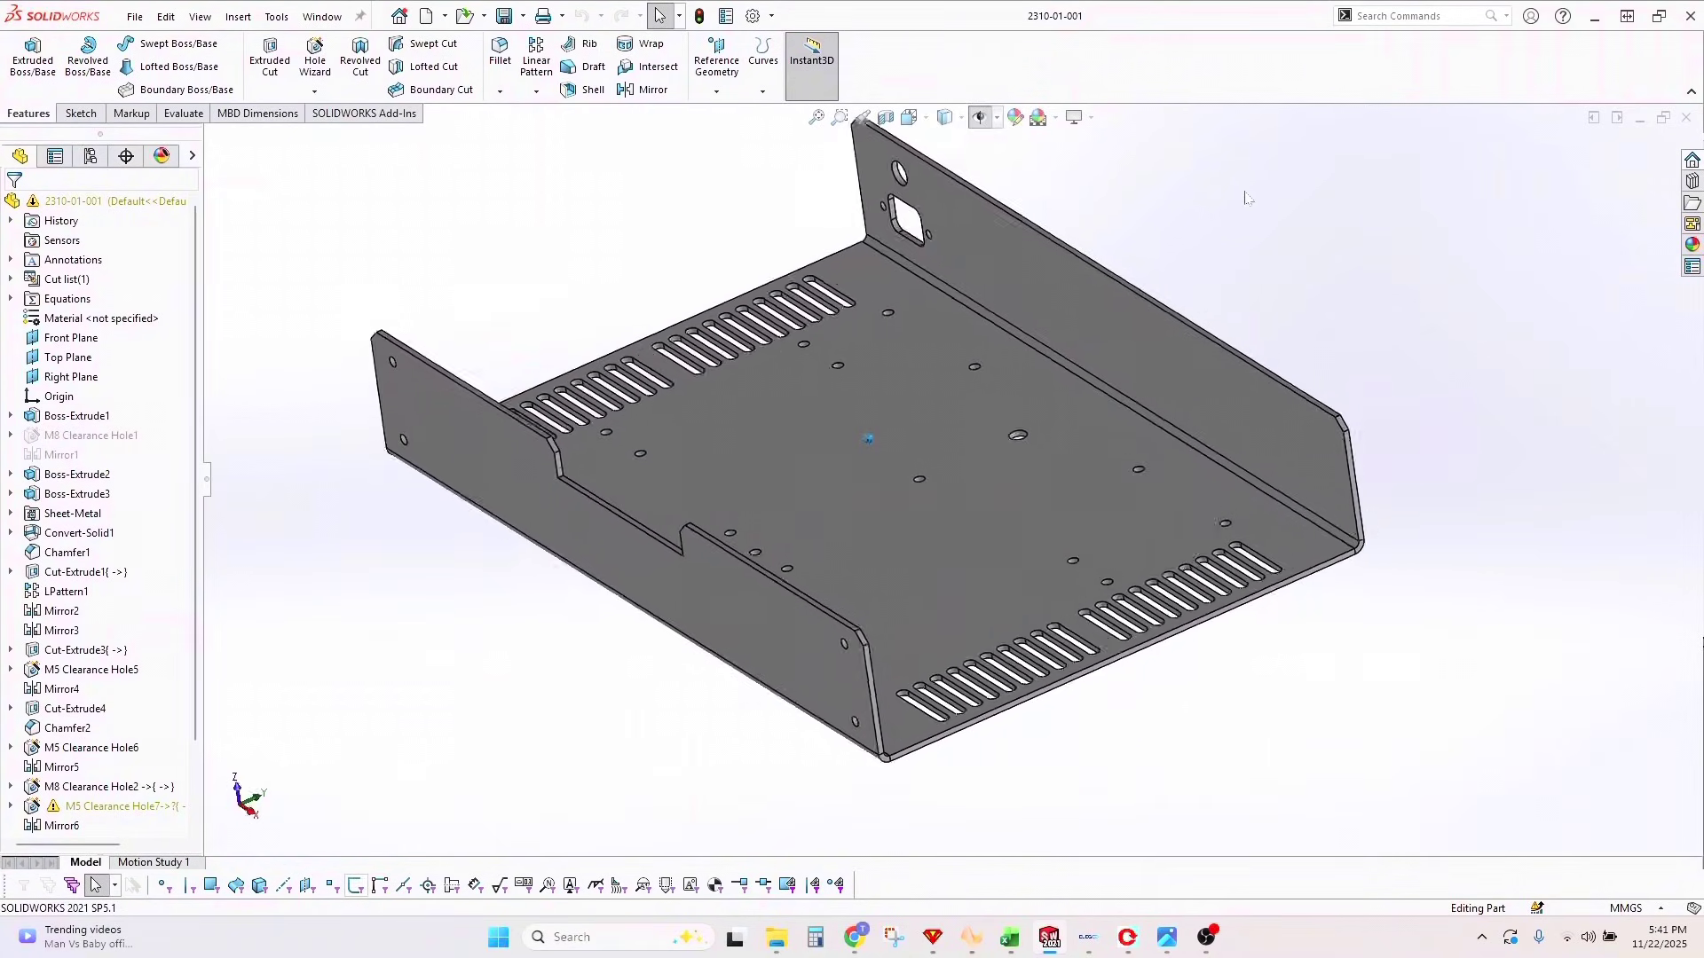
pyautogui.press('Left')
pyautogui.press('Left')
pyautogui.press('Left')
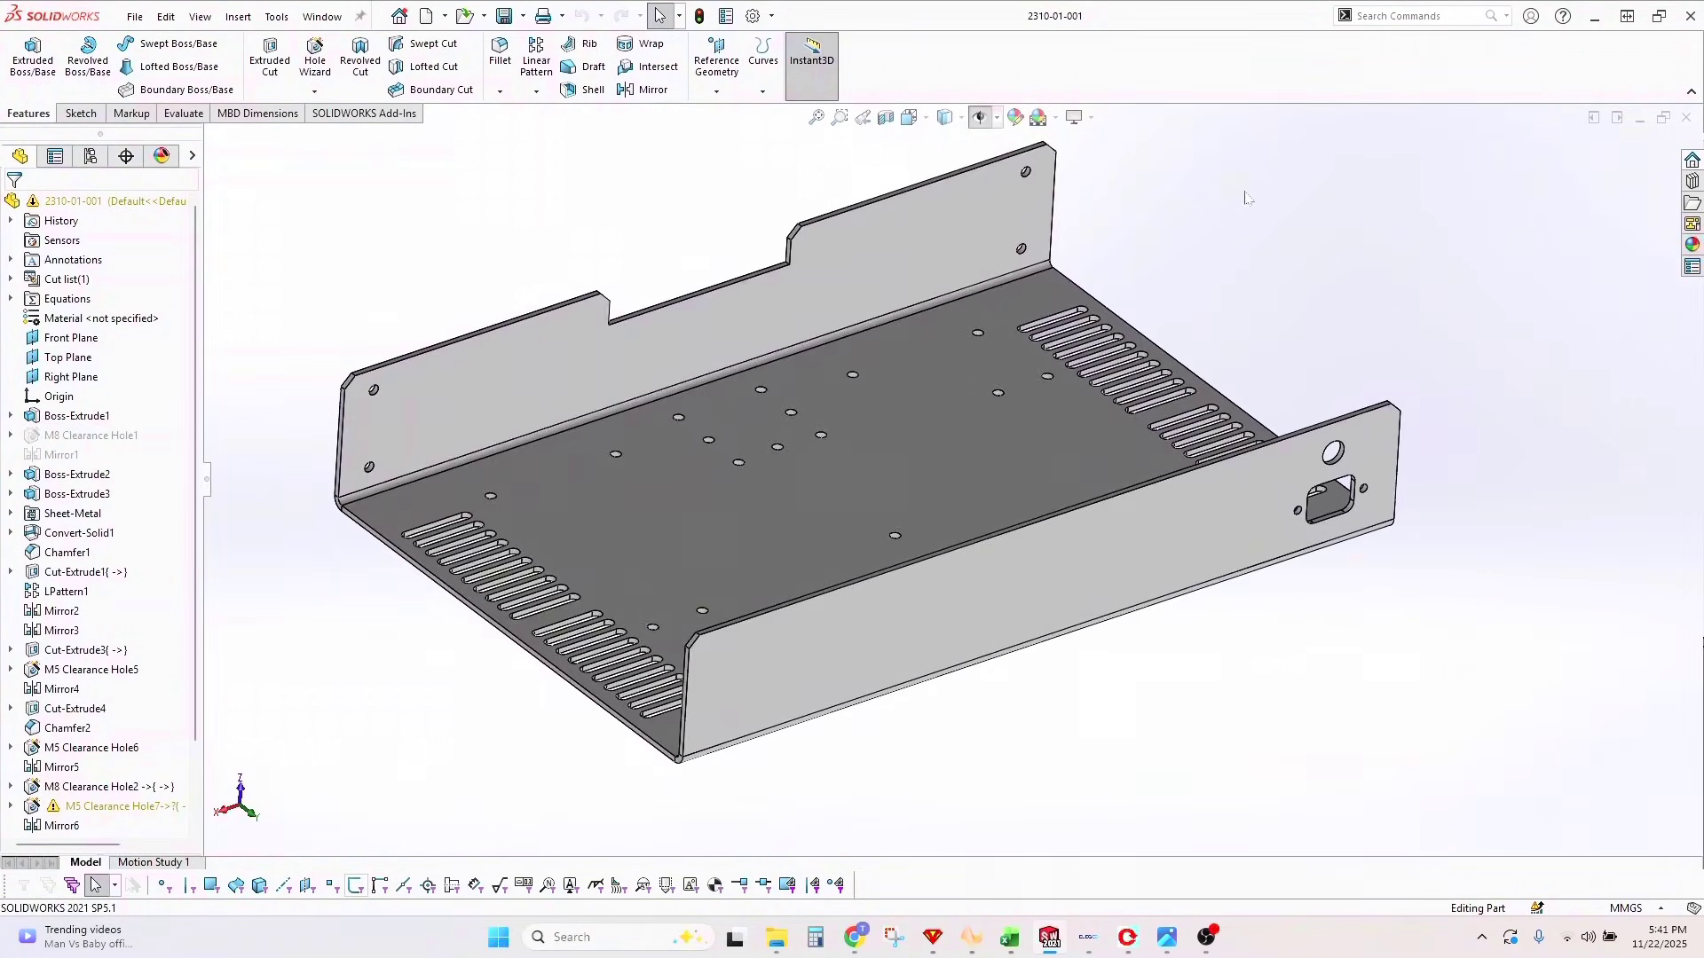
pyautogui.press('Left')
pyautogui.press('Left')
pyautogui.press('Left')
pyautogui.press('Left')
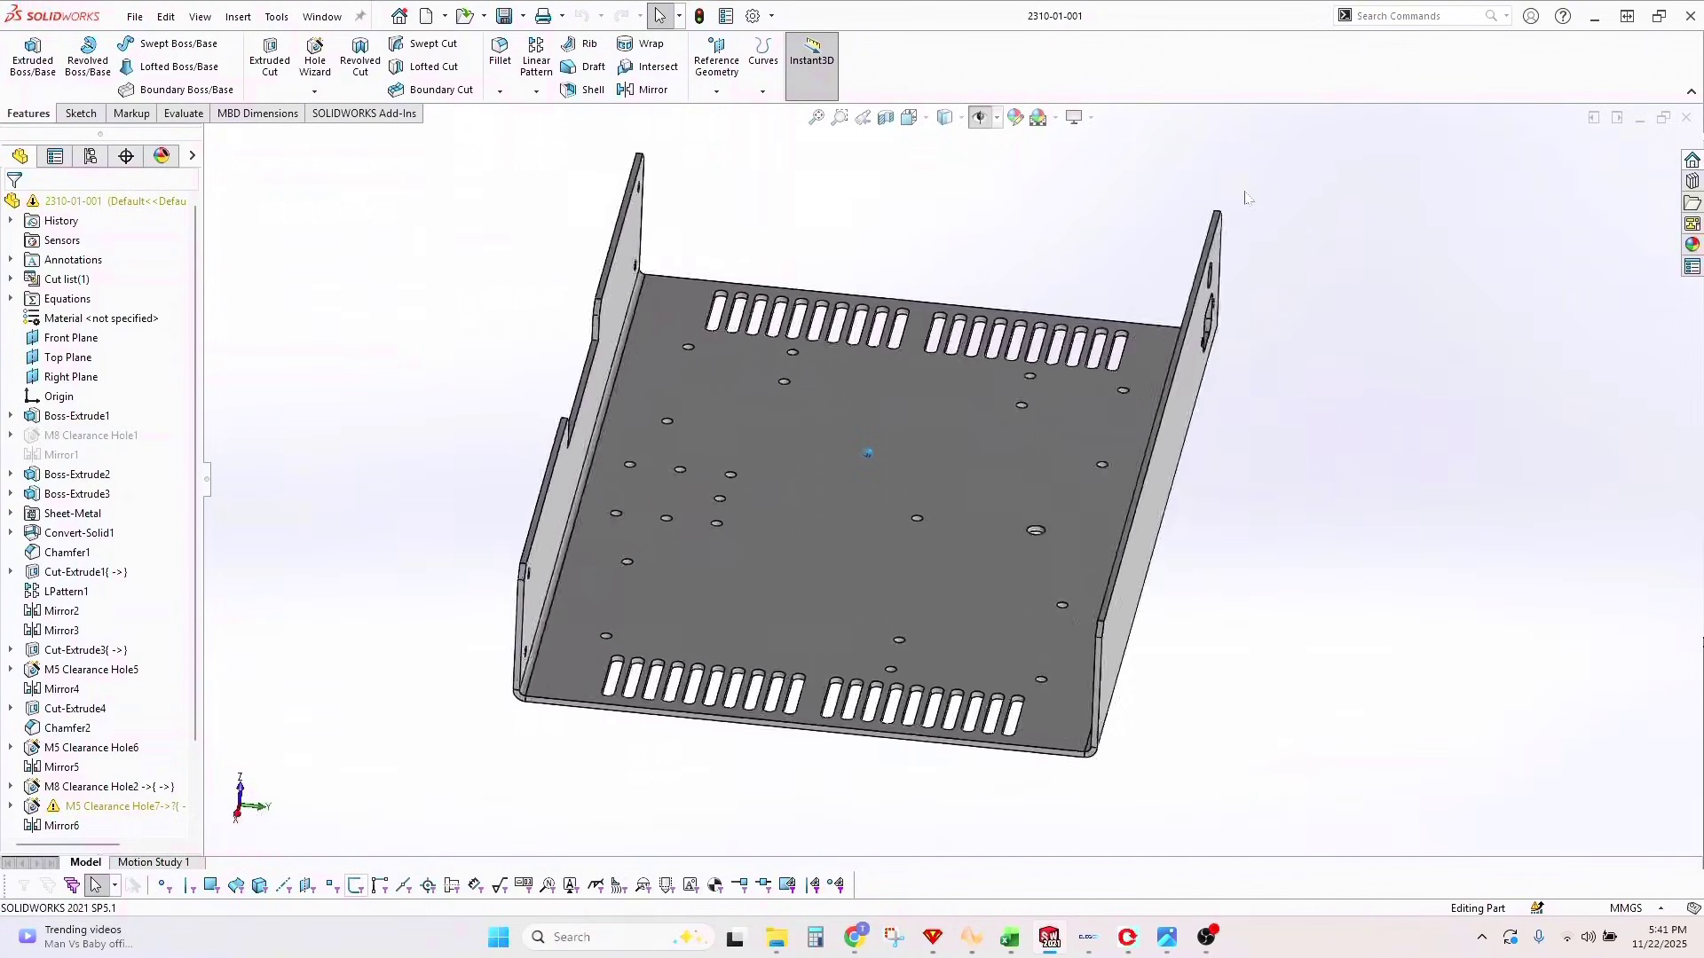
pyautogui.press('Left')
pyautogui.press('Left')
pyautogui.press('Left')
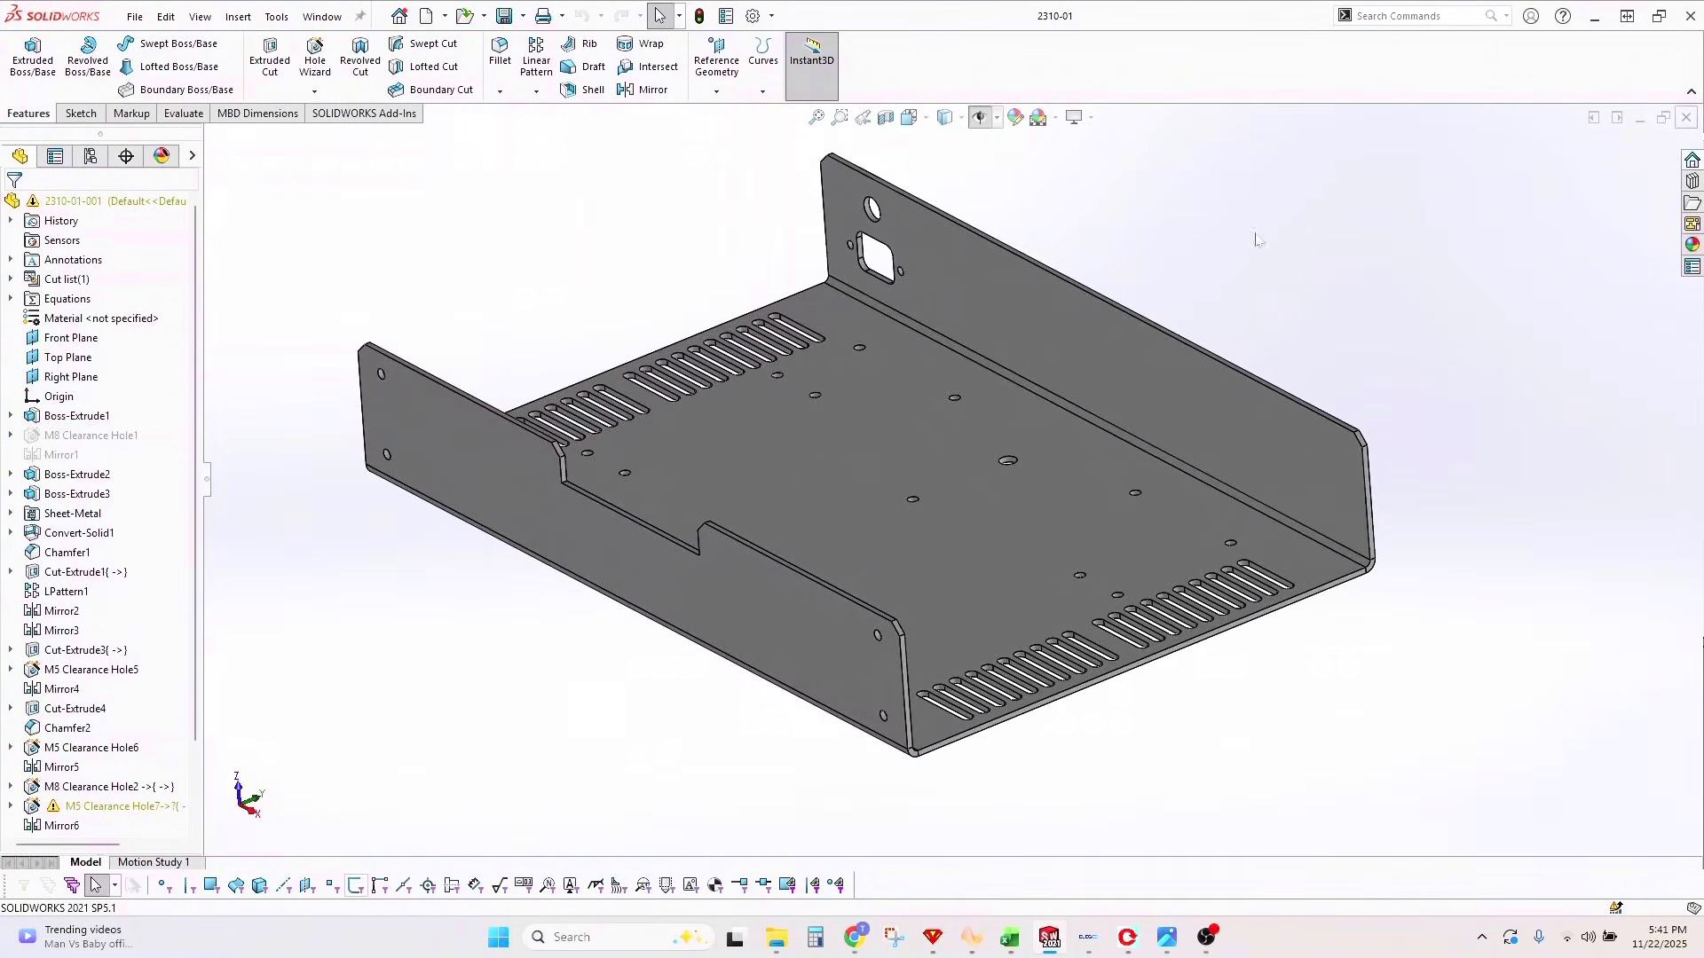
pyautogui.hotkey('ctrl', 'Tab')
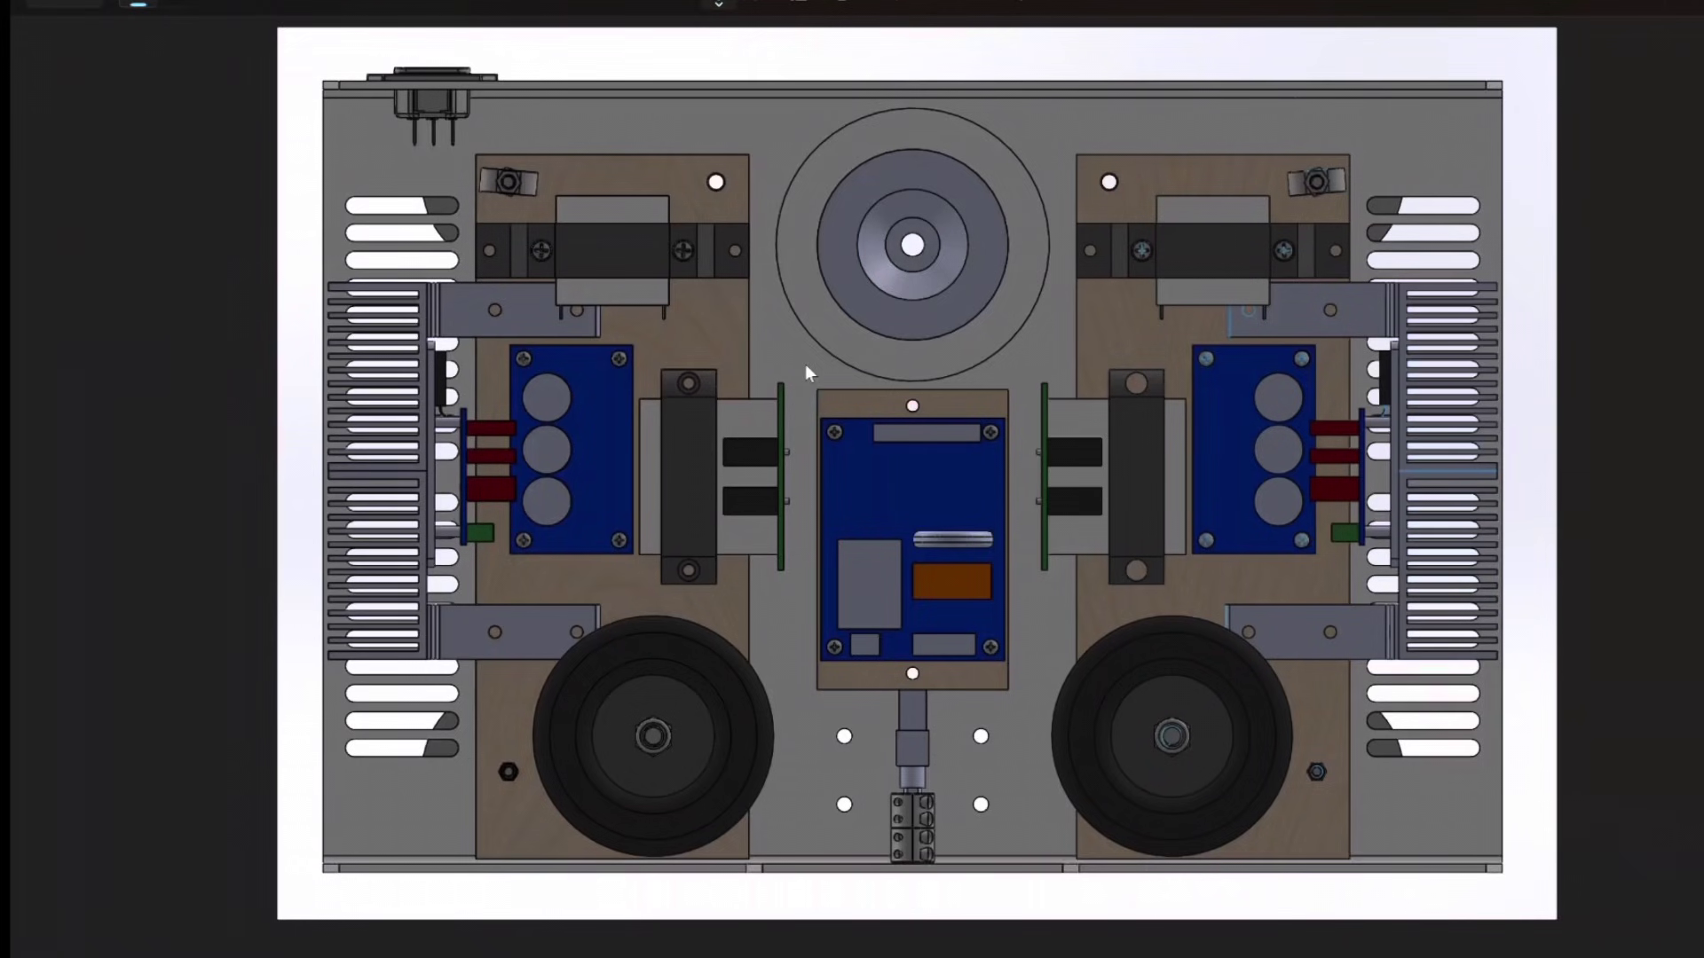
# - Draw two green strokes on the top-view screenshot tracing a path past the upper-left capacitors
pyautogui.moveTo(854, 351); pyautogui.dragTo(568, 395)
pyautogui.moveTo(563, 524)
pyautogui.mouseDown()
pyautogui.moveTo(589, 578)
pyautogui.moveTo(770, 632)
pyautogui.mouseUp()
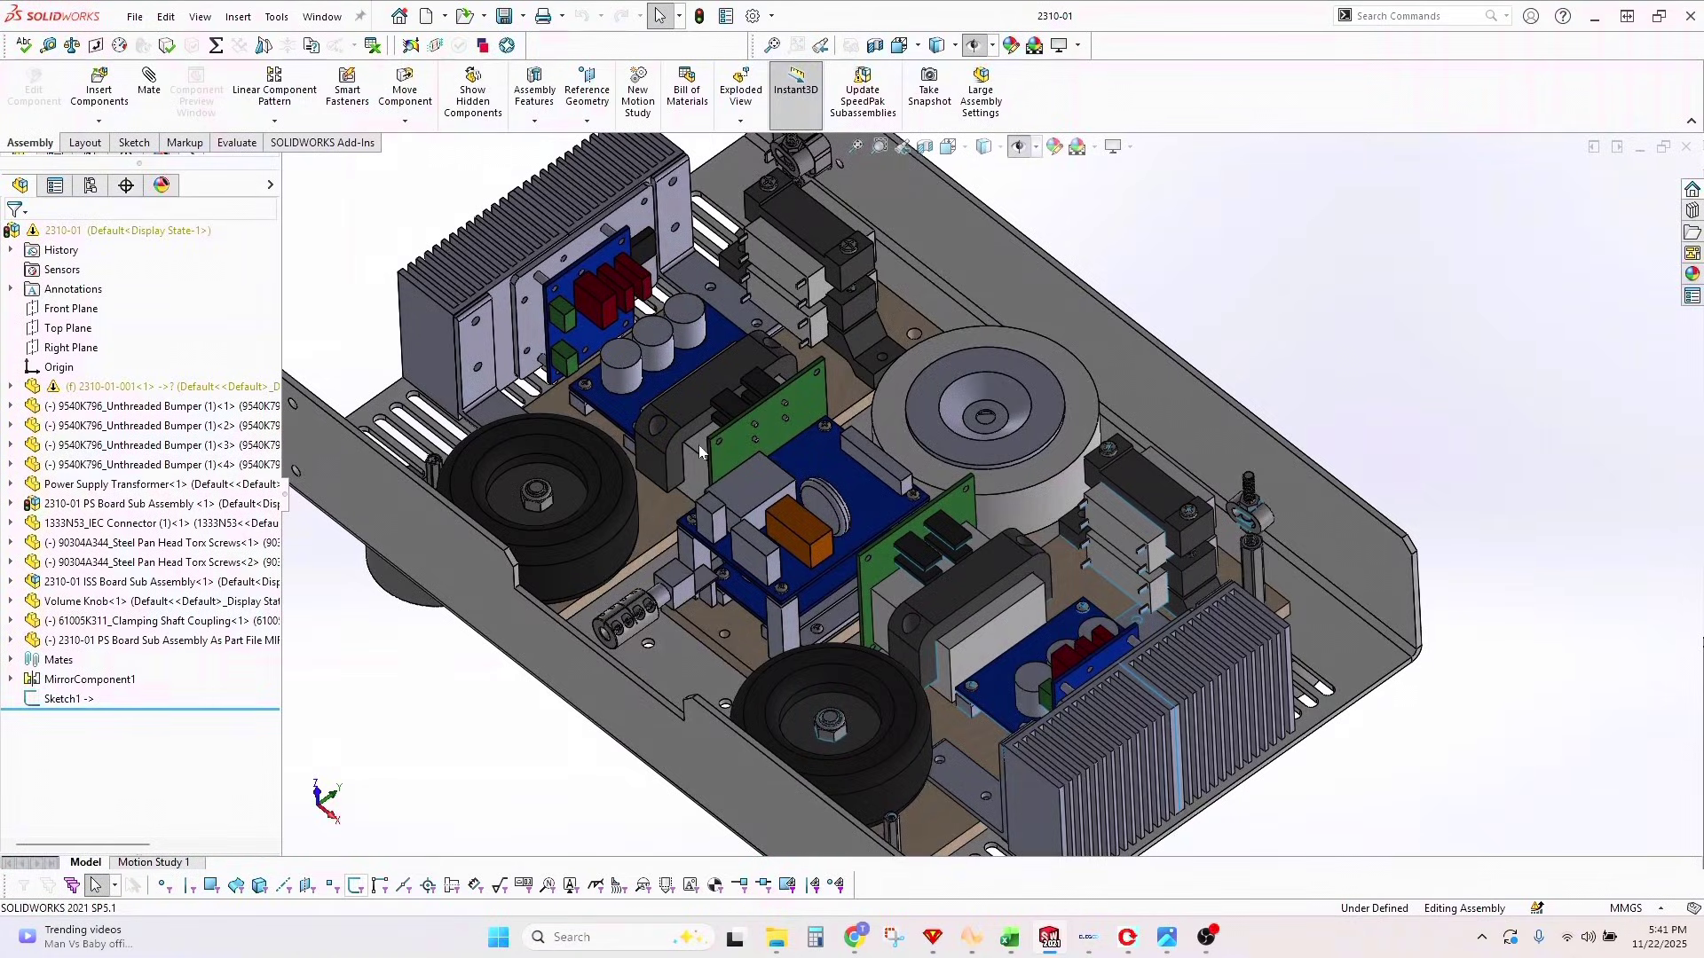
pyautogui.click(619, 401)
pyautogui.click(133, 507)
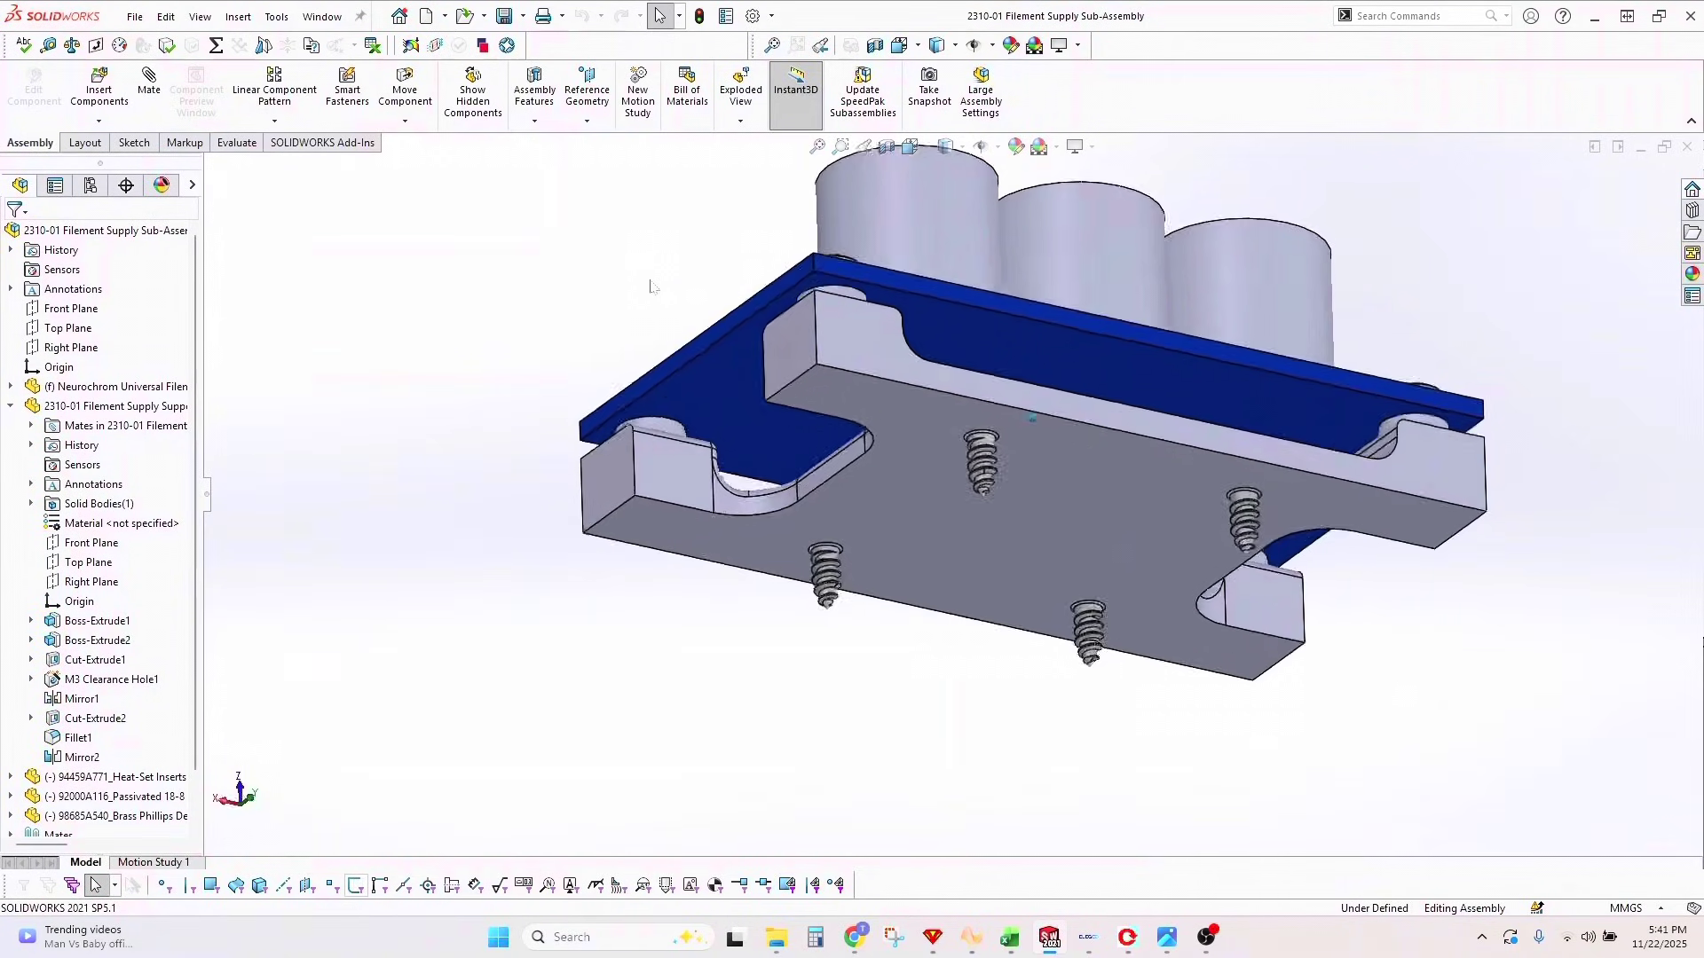
pyautogui.hotkey('ctrl', '7')
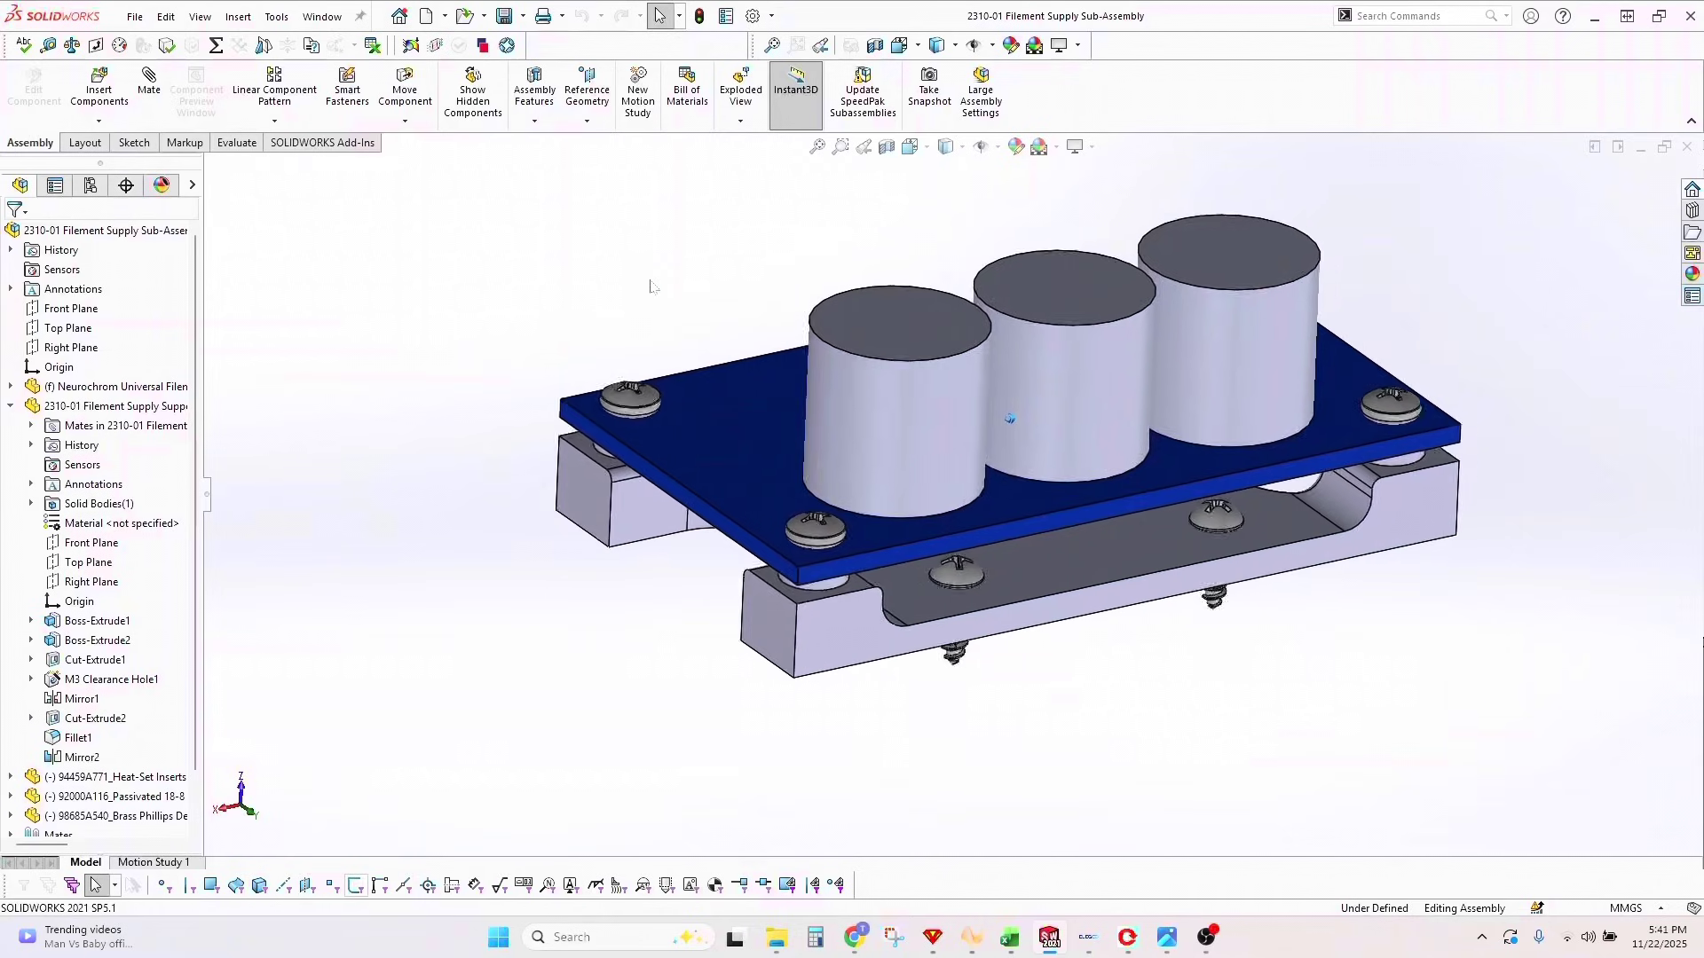
pyautogui.press('Left')
pyautogui.press('Left')
pyautogui.press('Left')
pyautogui.press('Left')
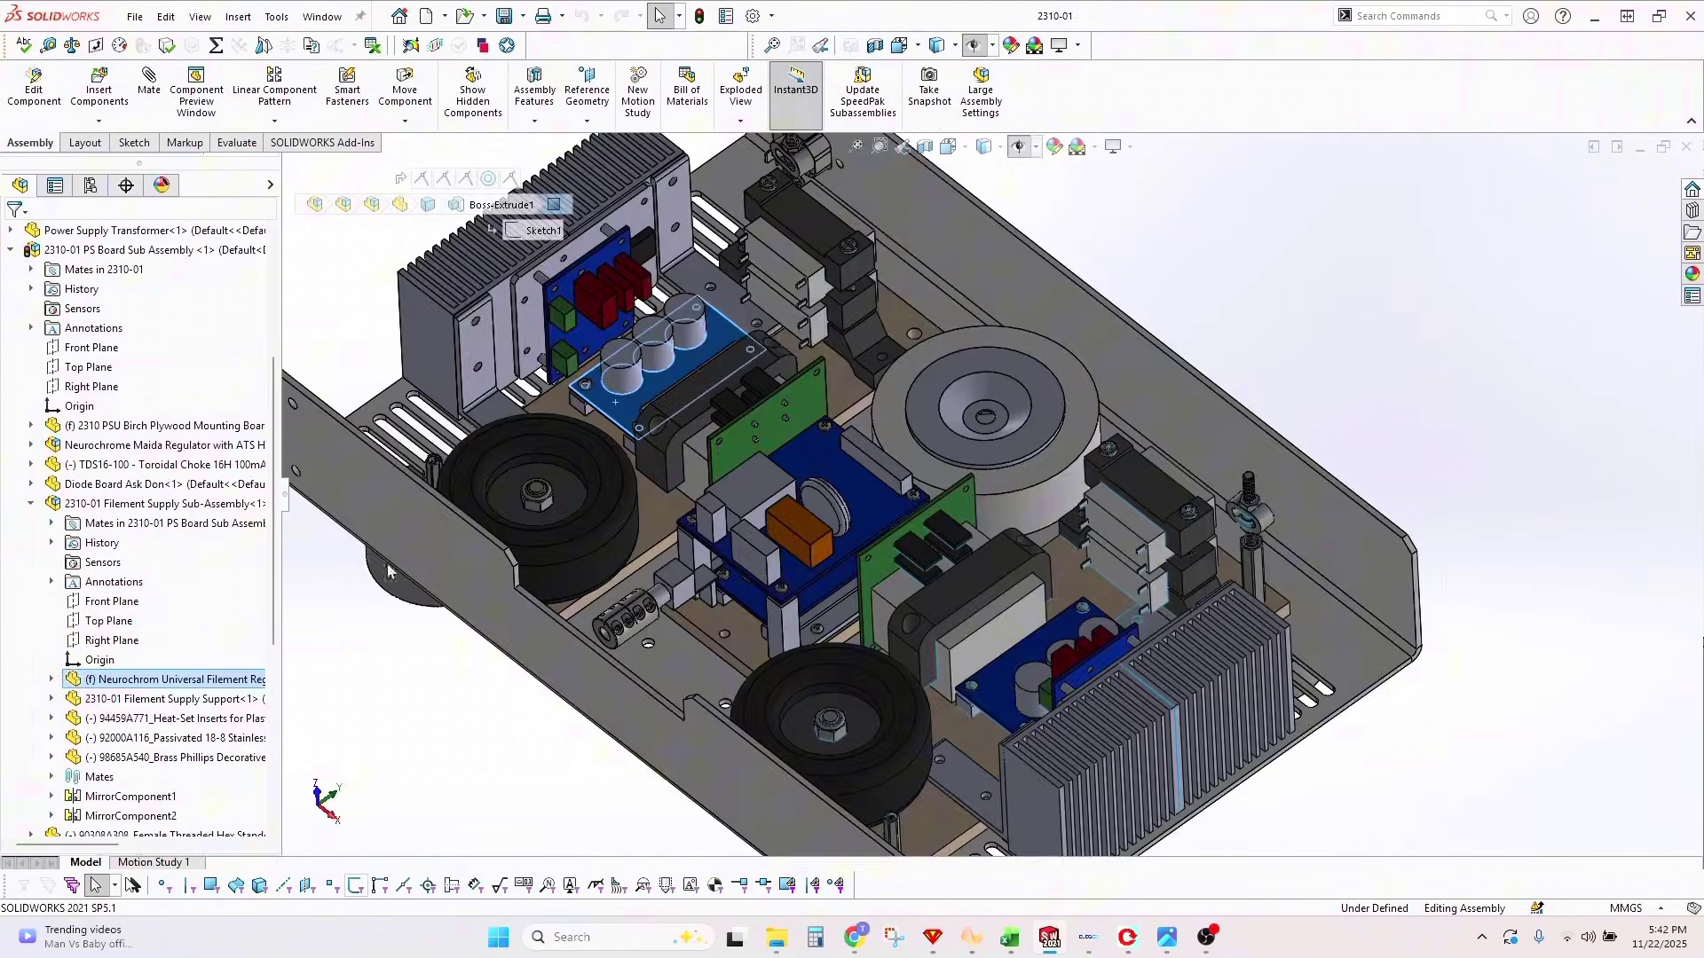
pyautogui.click(188, 506)
pyautogui.scroll(-8, 456, 530)
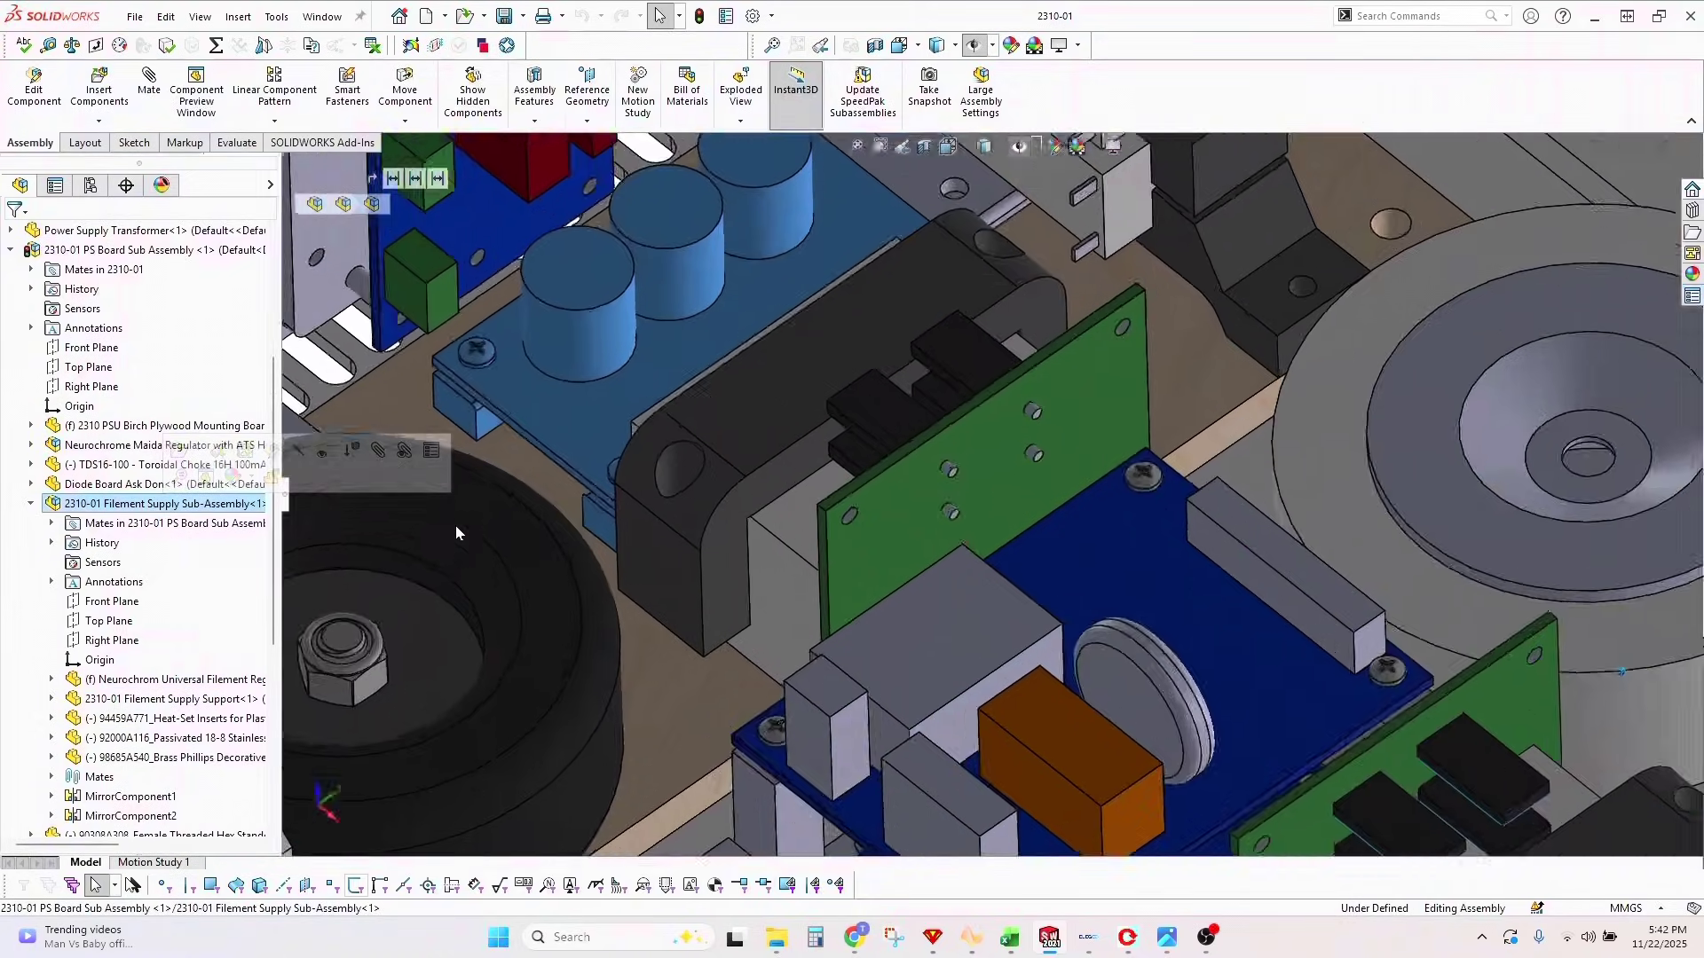
pyautogui.press('f')
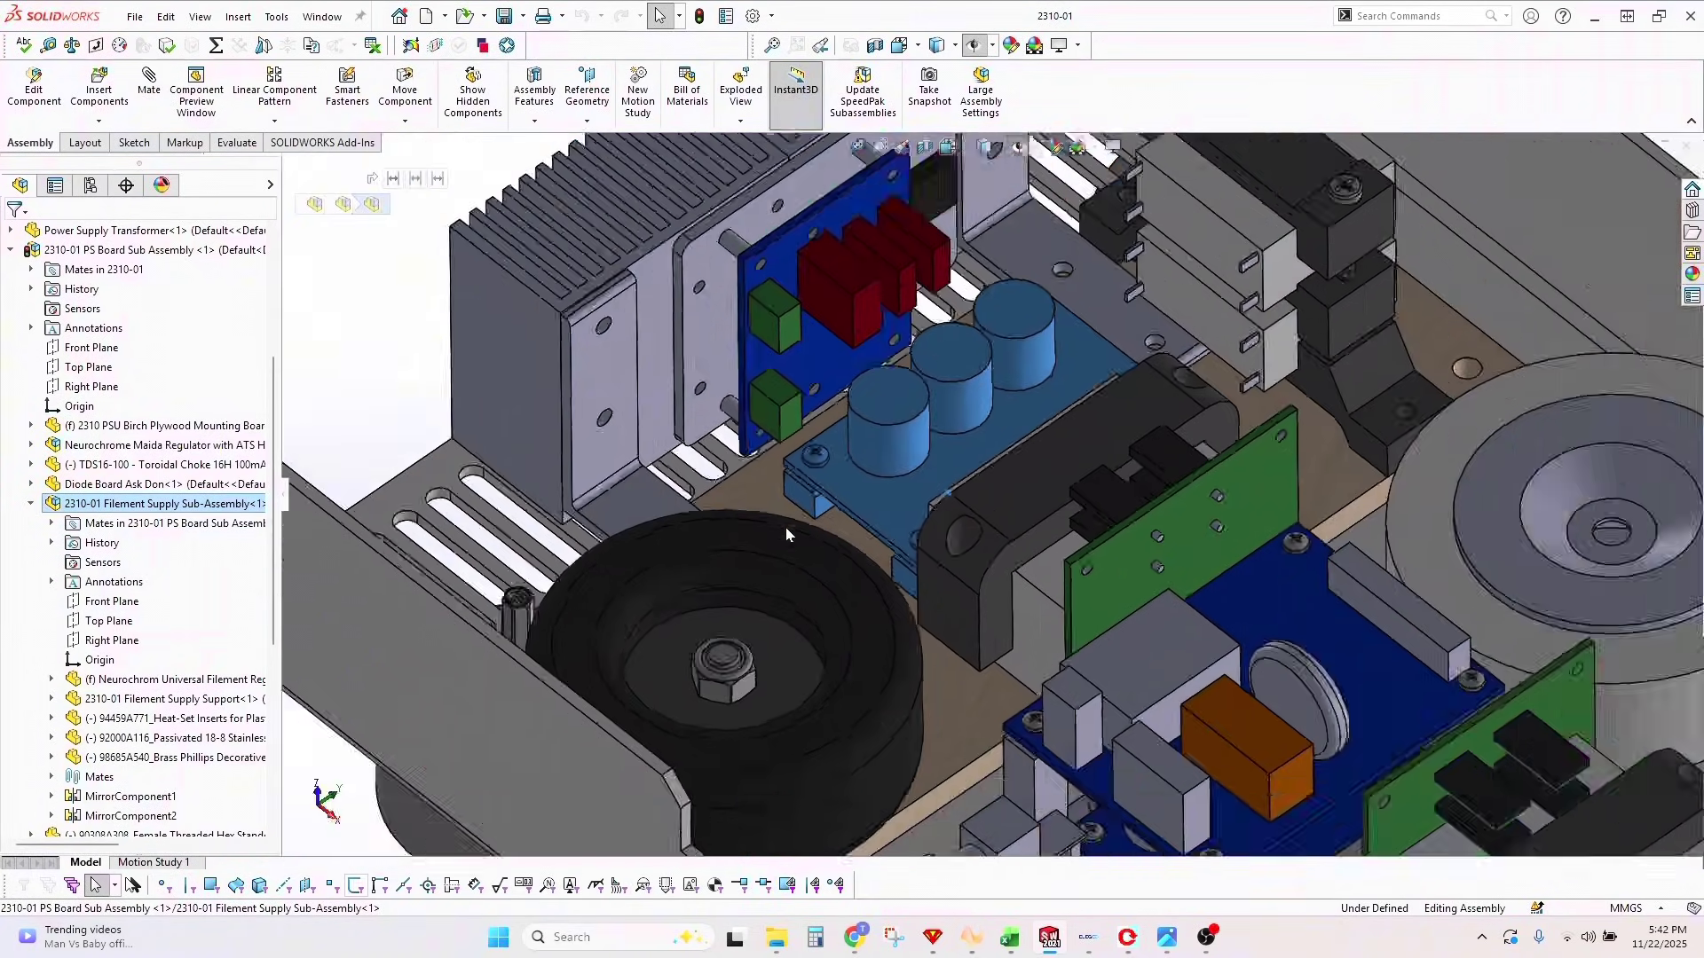
pyautogui.scroll(2, 786, 527)
pyautogui.moveTo(785, 527); pyautogui.dragTo(1065, 493)
pyautogui.scroll(-6, 104, 565)
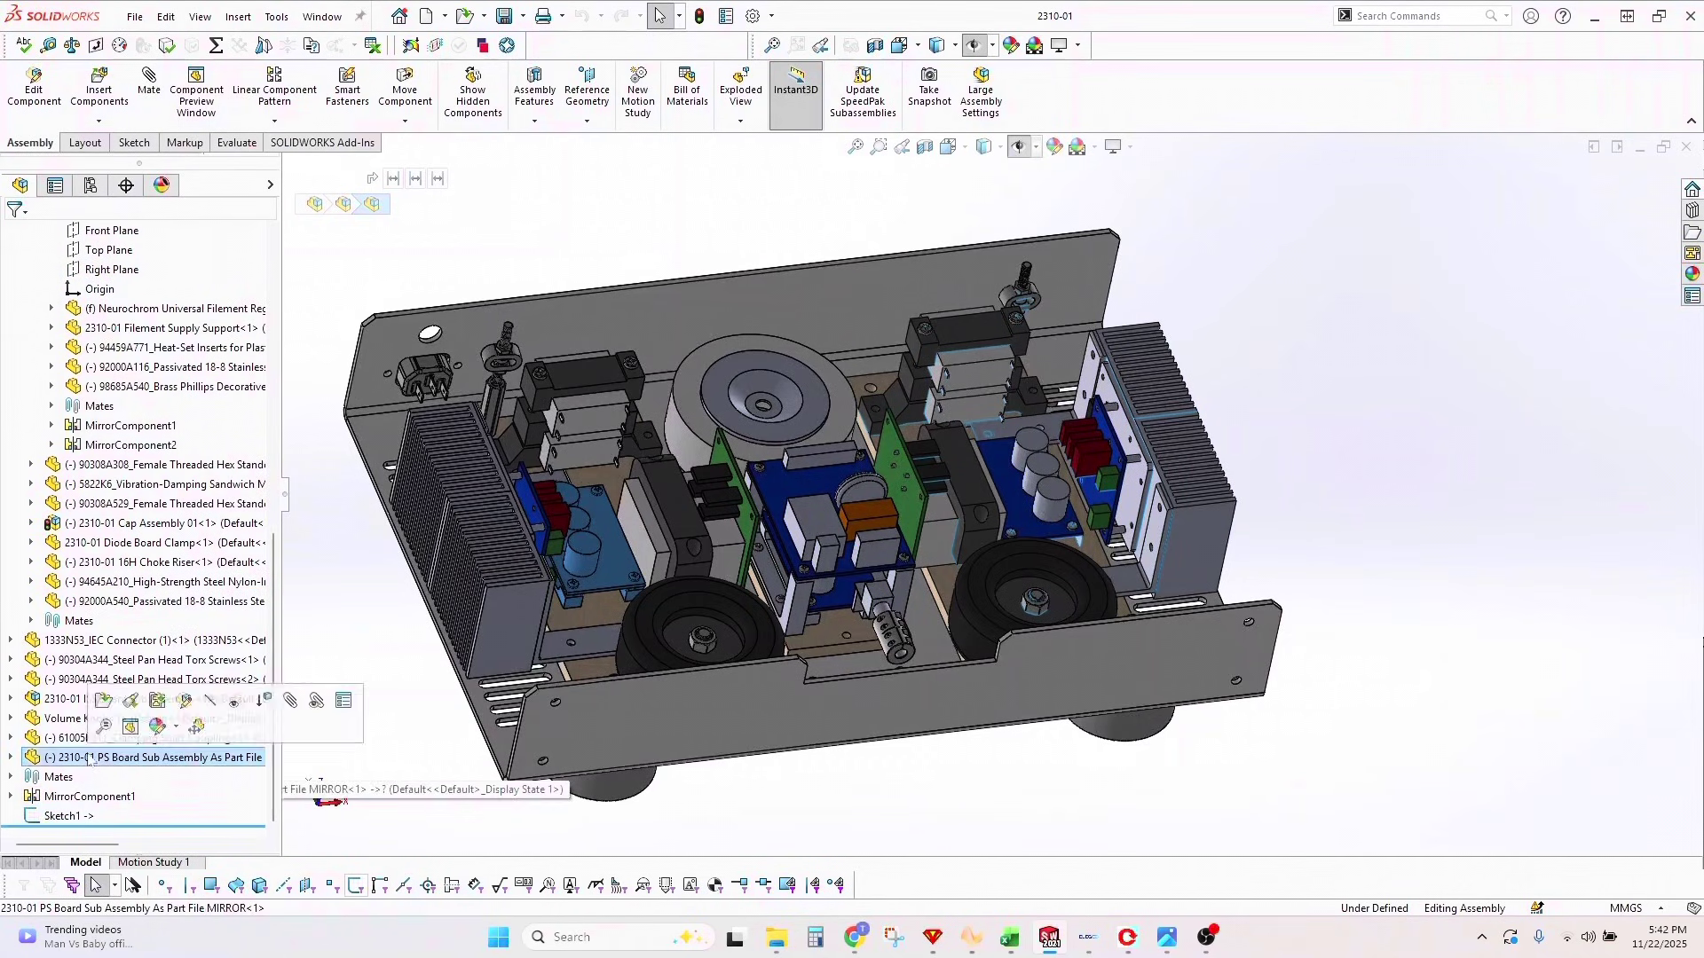
pyautogui.scroll(-5, 672, 551)
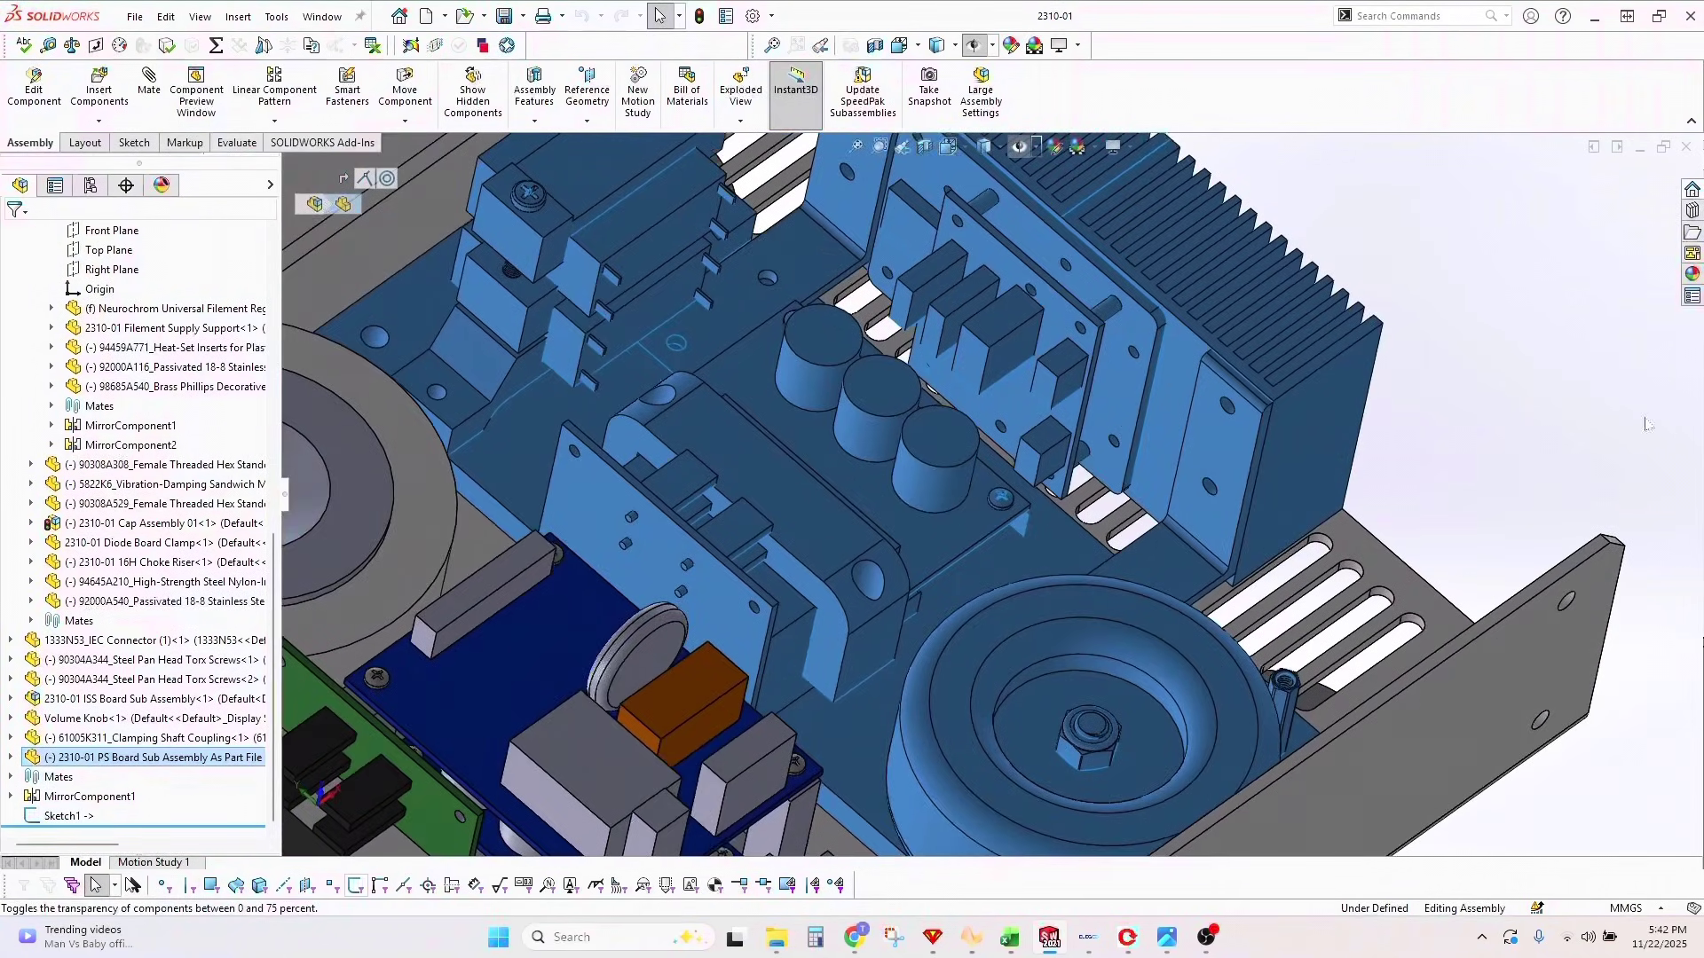
pyautogui.click(1489, 410)
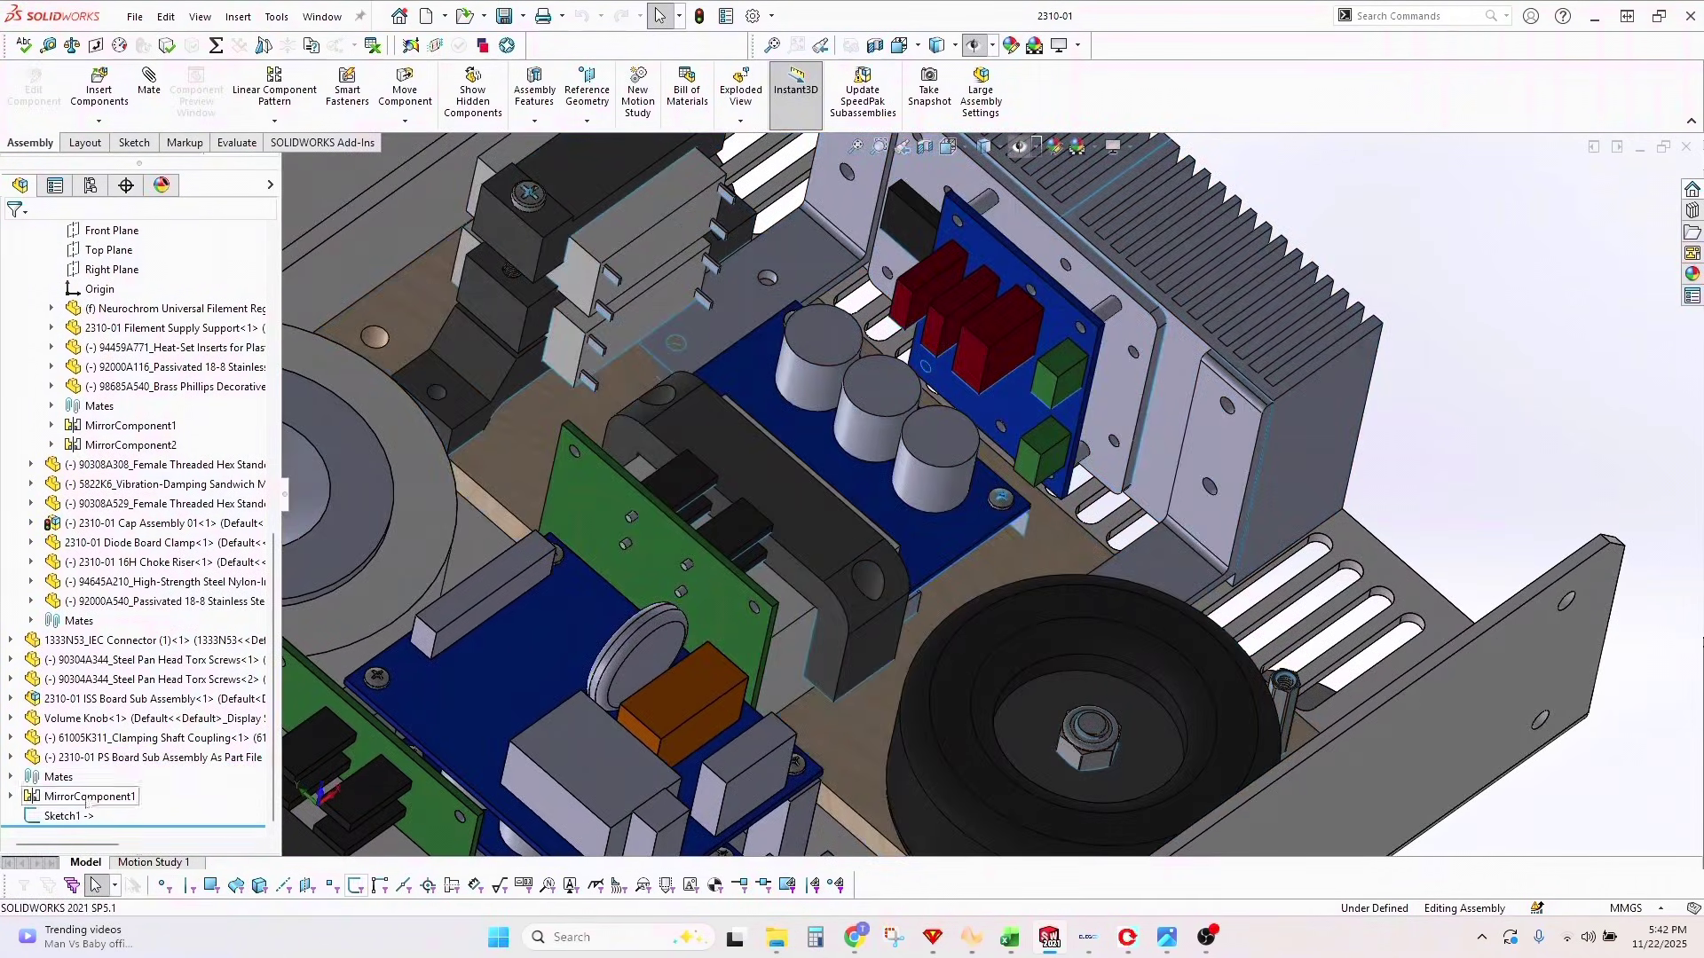
pyautogui.click(151, 760)
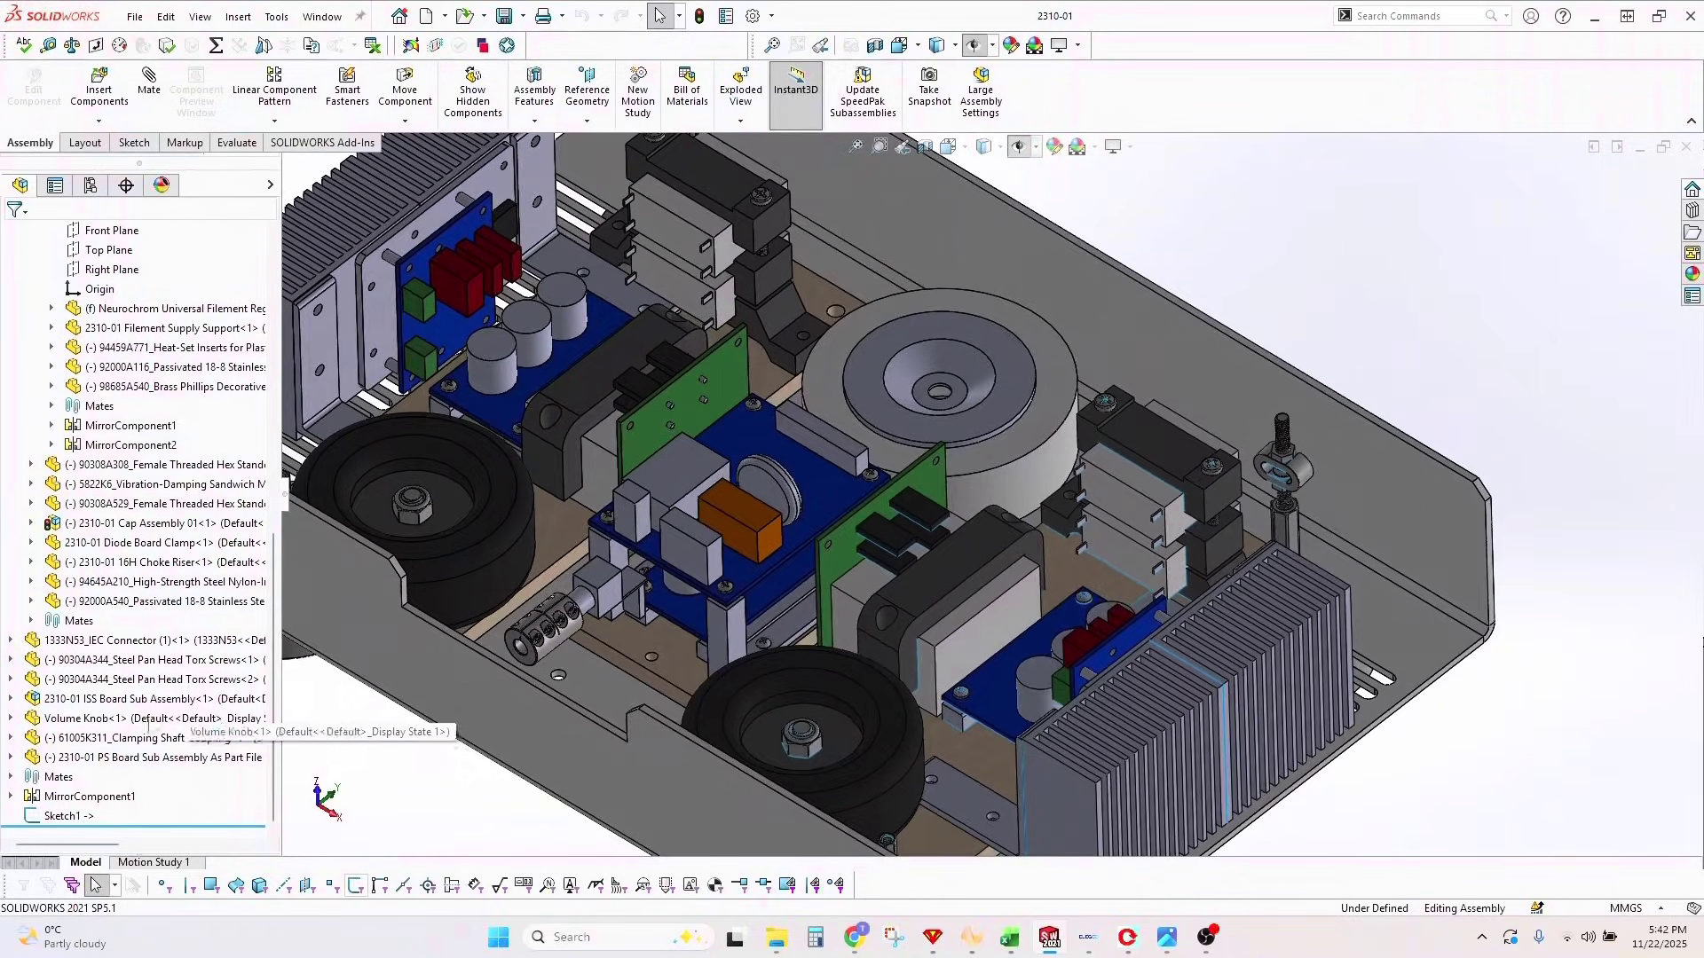
# - Open the ISS Board Sub Assembly, select the filament supply sub-assembly, and widen the component tree
pyautogui.click(78, 706)
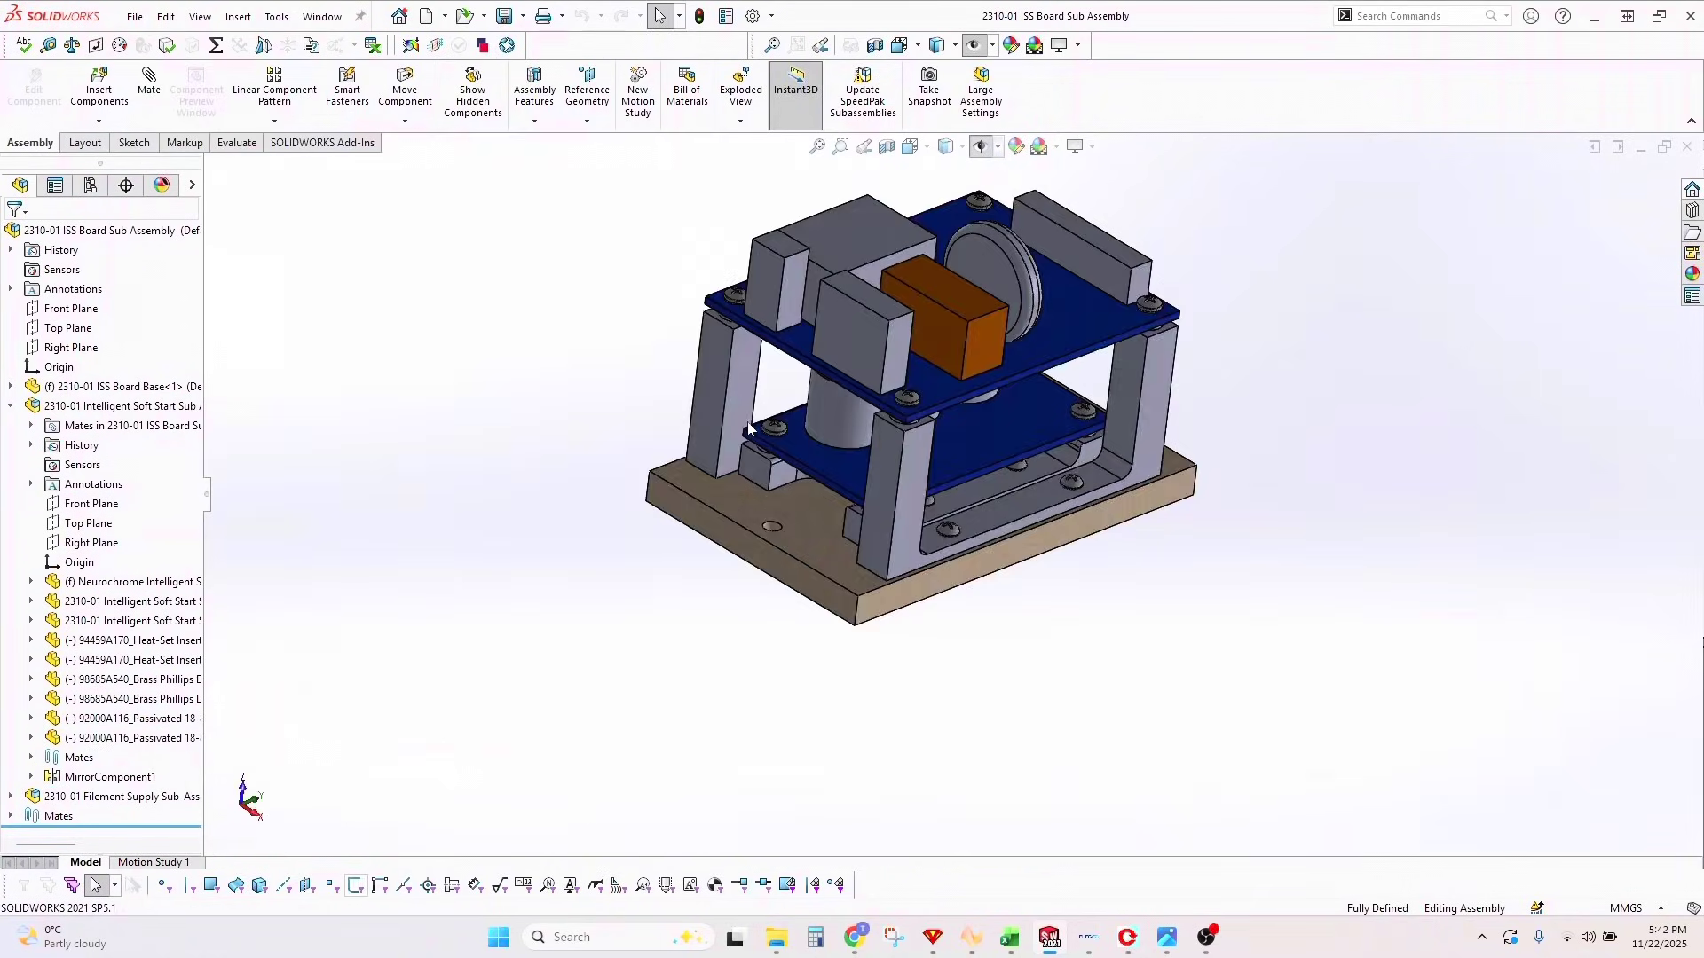
pyautogui.click(782, 504)
pyautogui.click(92, 504)
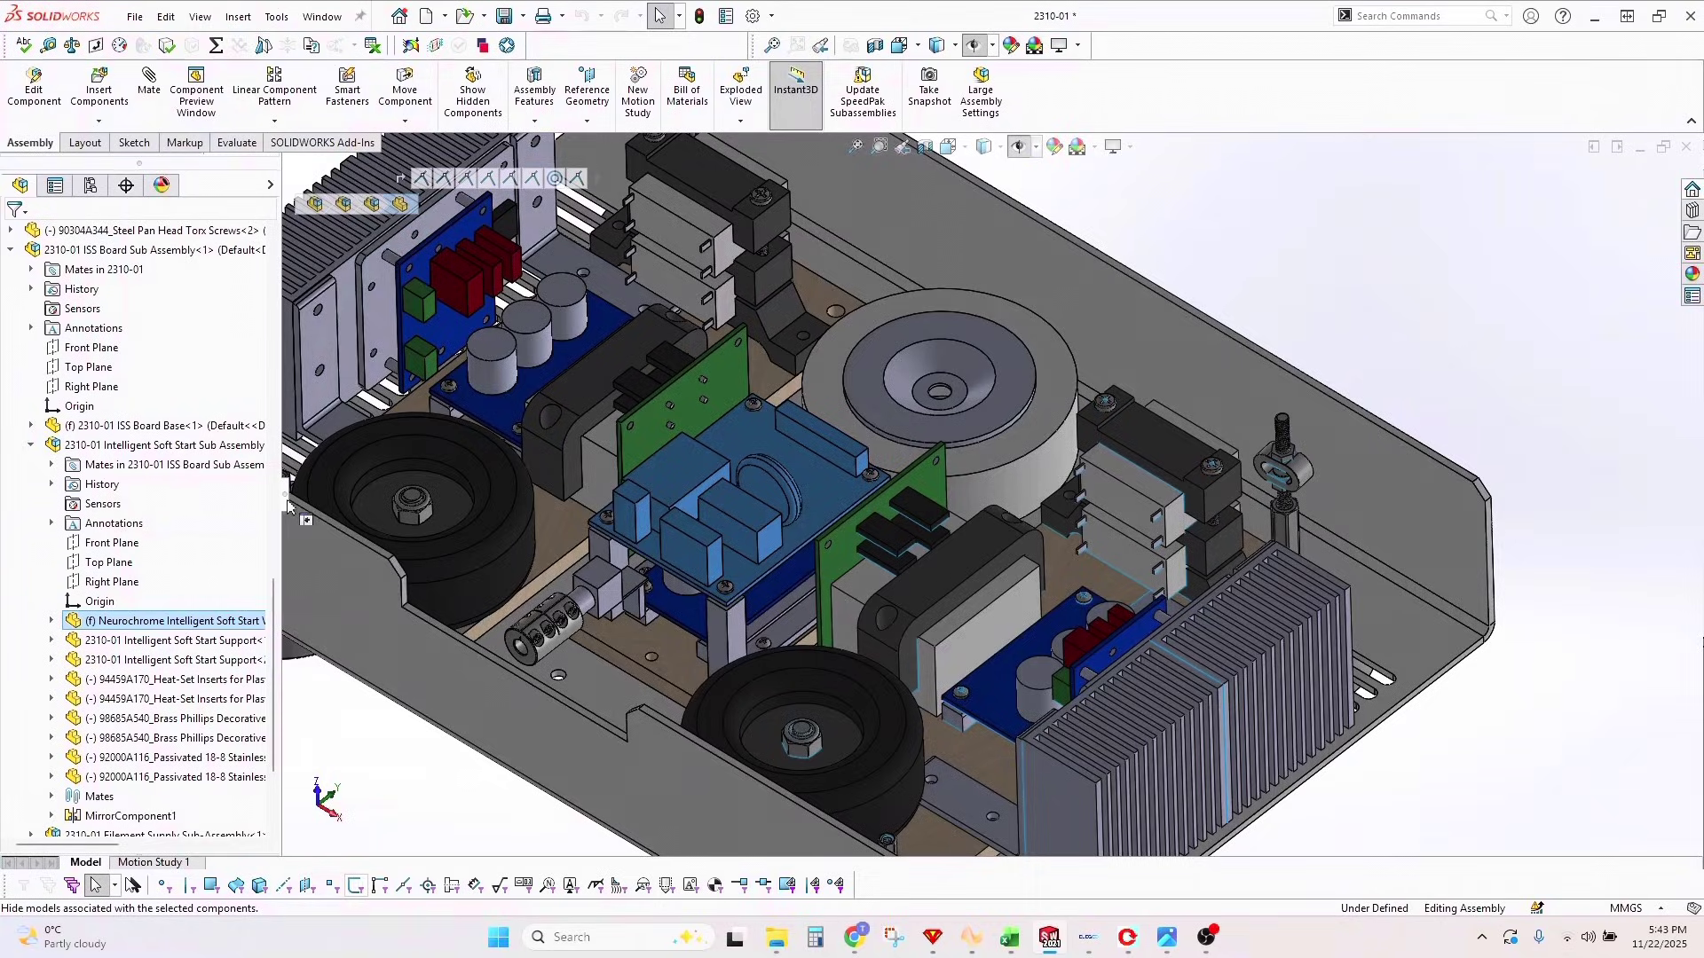
pyautogui.moveTo(288, 506); pyautogui.dragTo(388, 506)
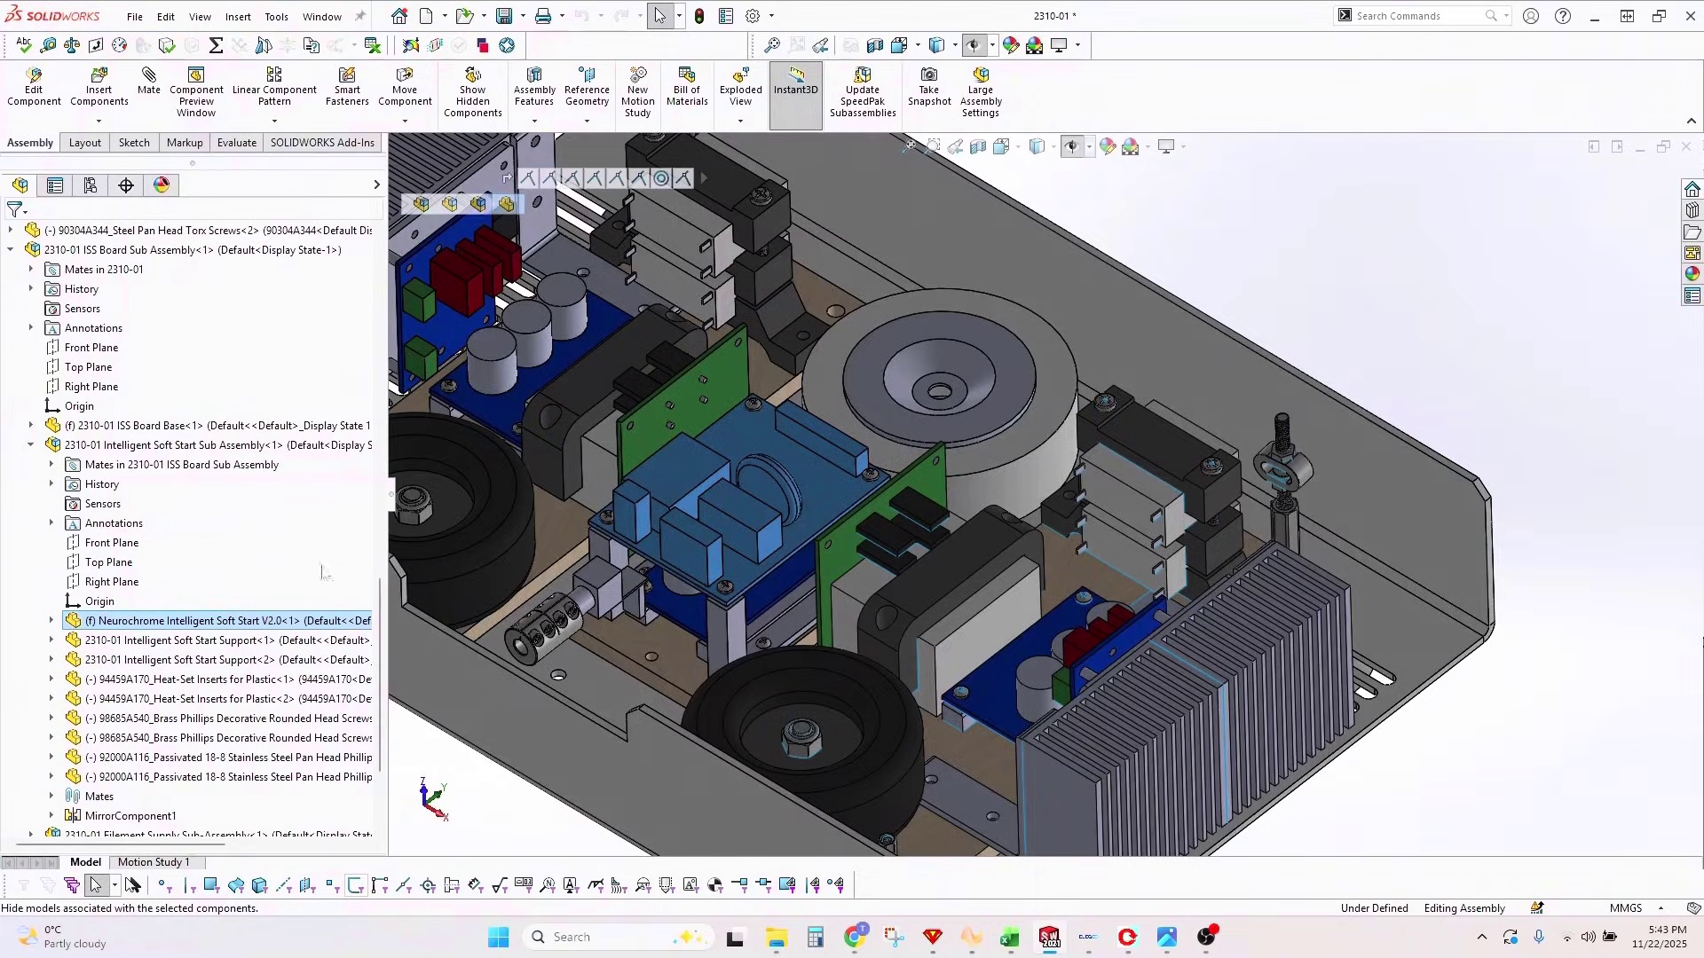
# - Select the Intelligent Soft Start board and turn the board stack frontally to inspect a support pillar
pyautogui.click(133, 450)
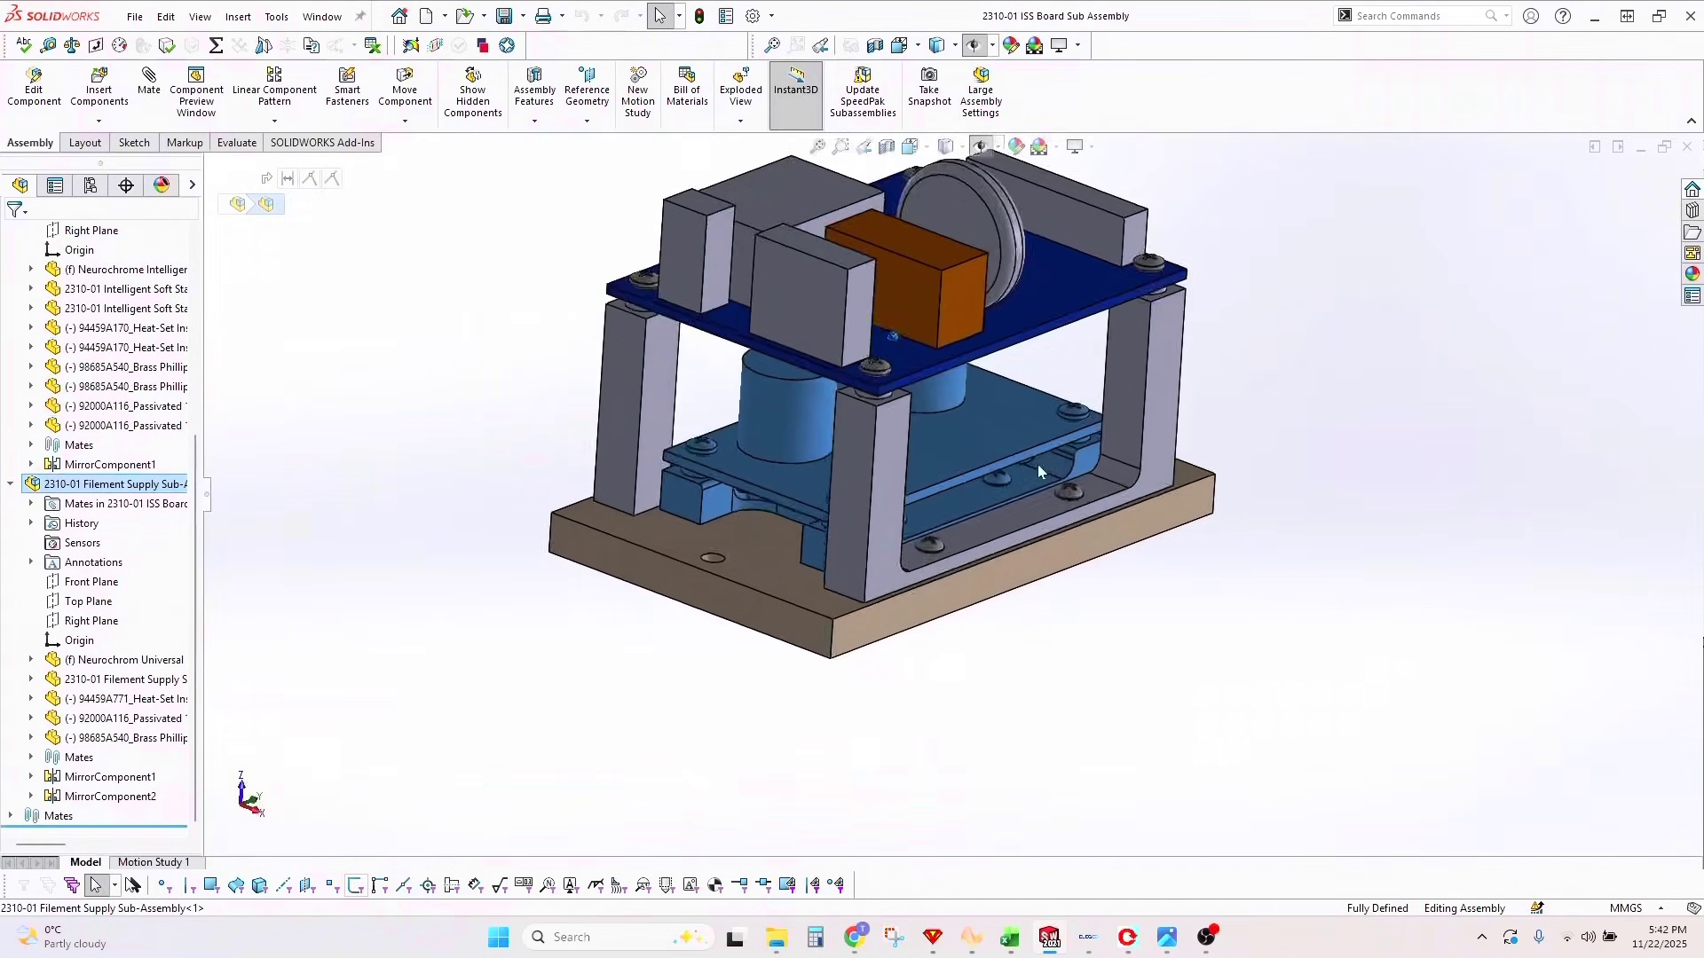
pyautogui.scroll(-5, 1034, 463)
pyautogui.press('Left')
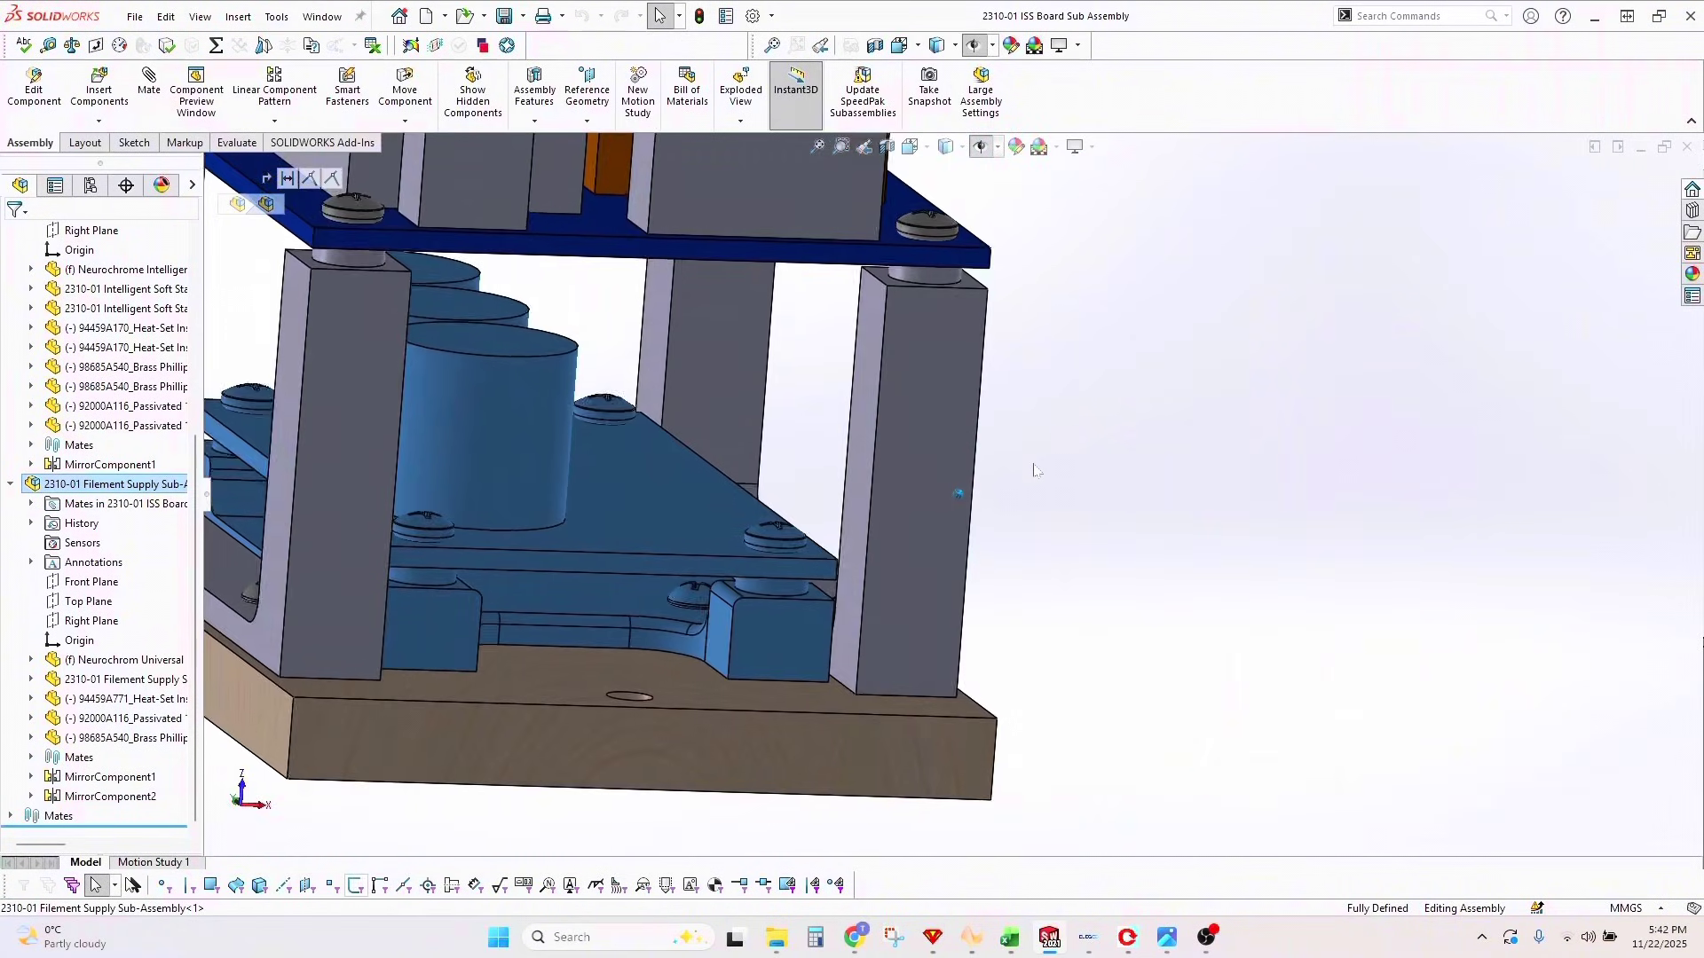
pyautogui.scroll(5, 1035, 471)
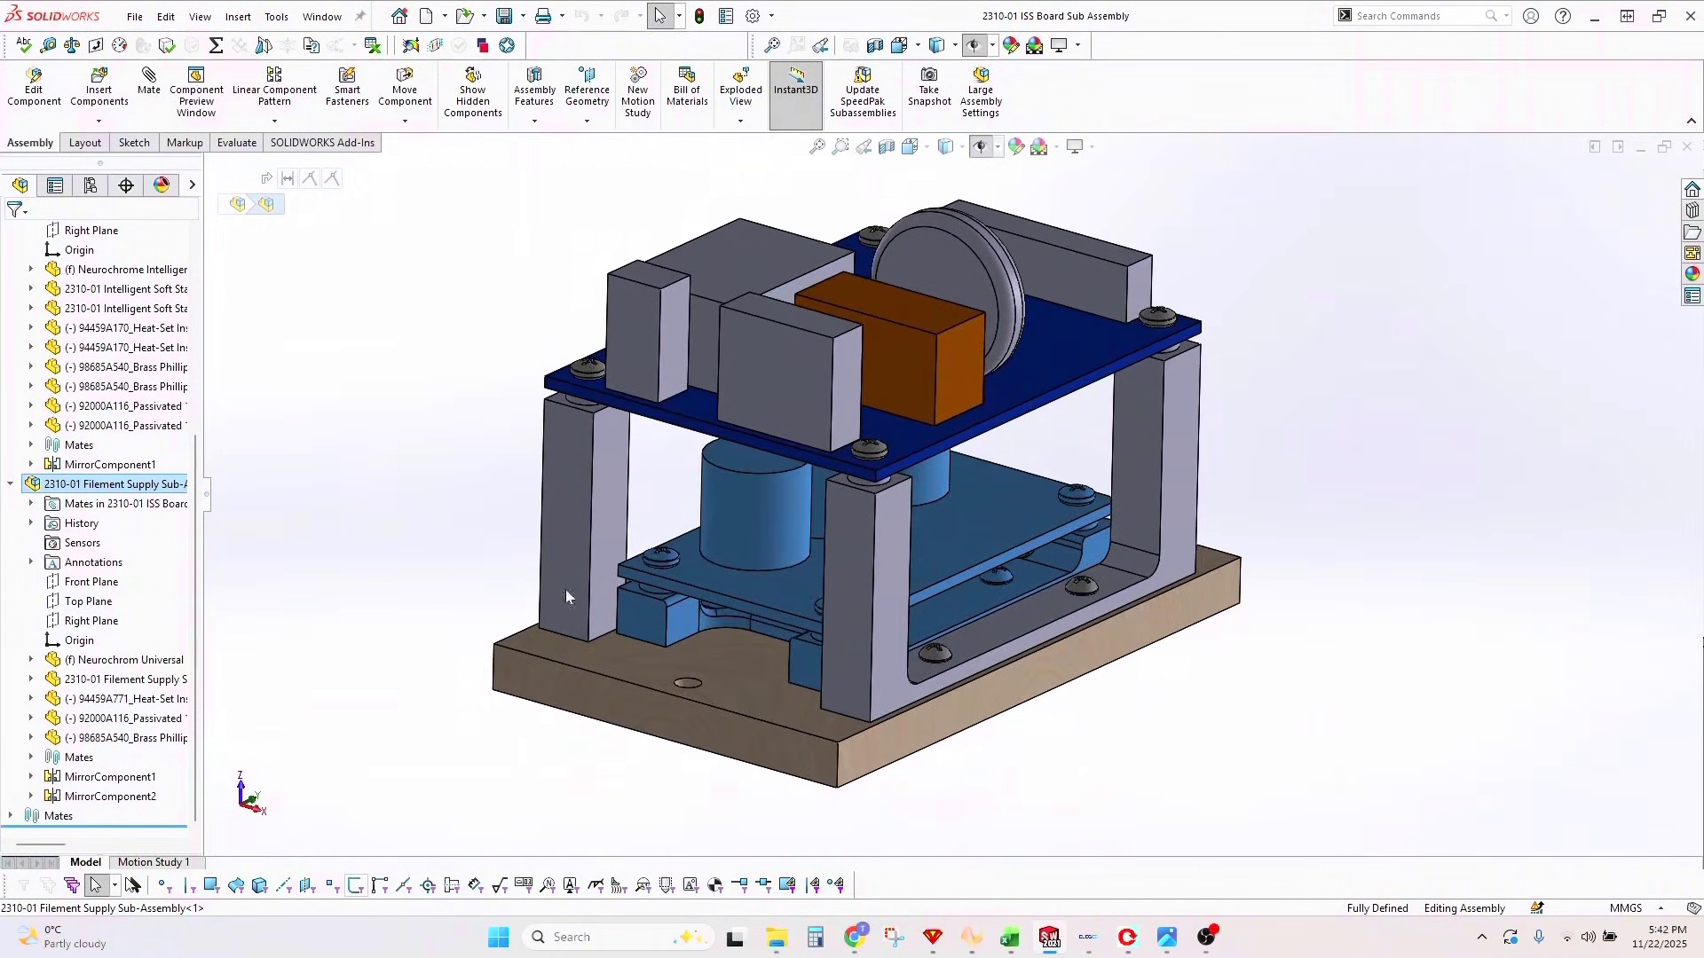
pyautogui.click(872, 554)
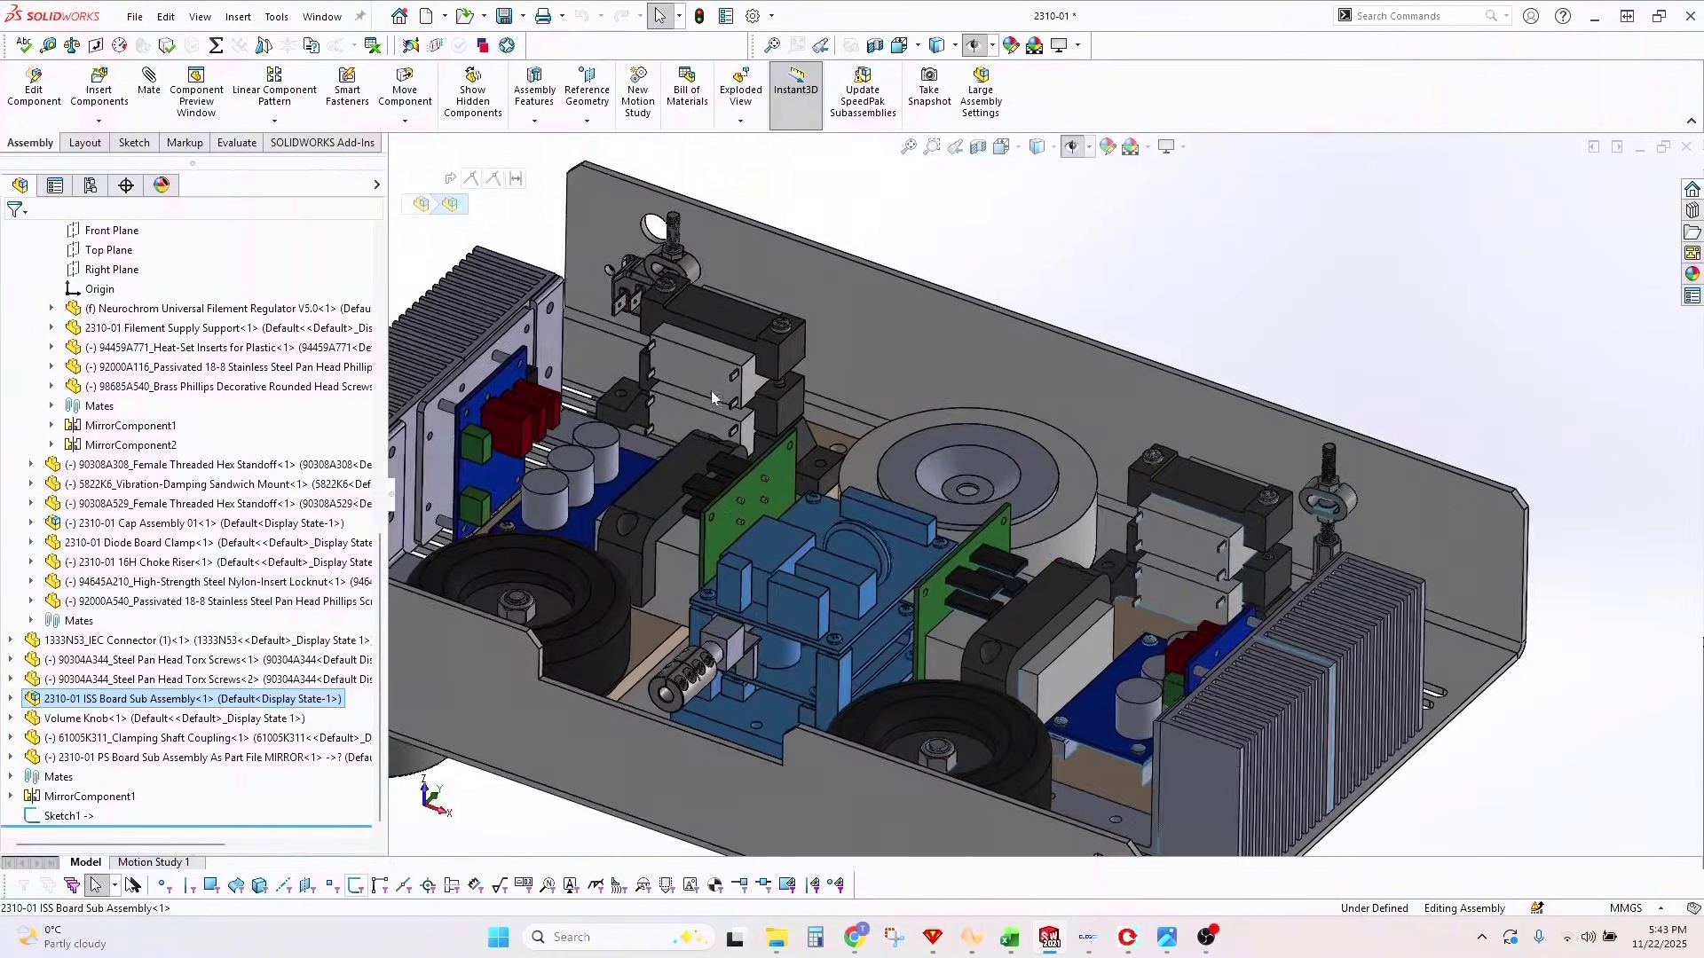
# - Select the green diode board, zoom in, and view the boards face-on from above
pyautogui.click(724, 525)
pyautogui.scroll(4, 154, 367)
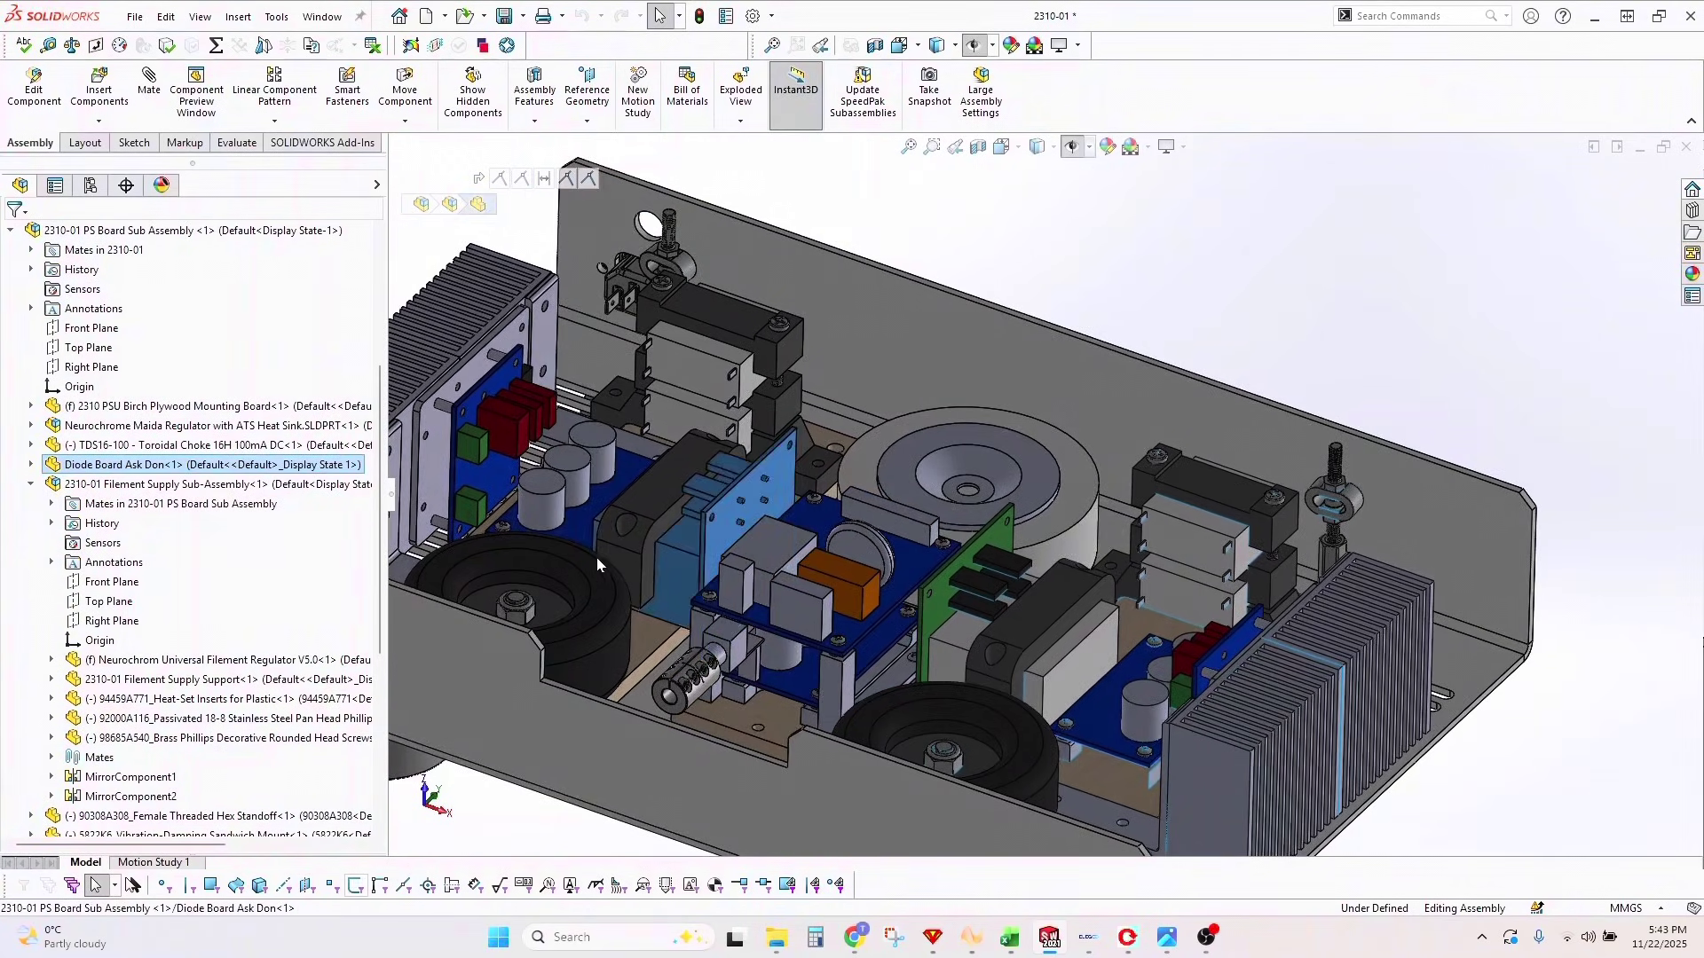
pyautogui.scroll(-6, 603, 559)
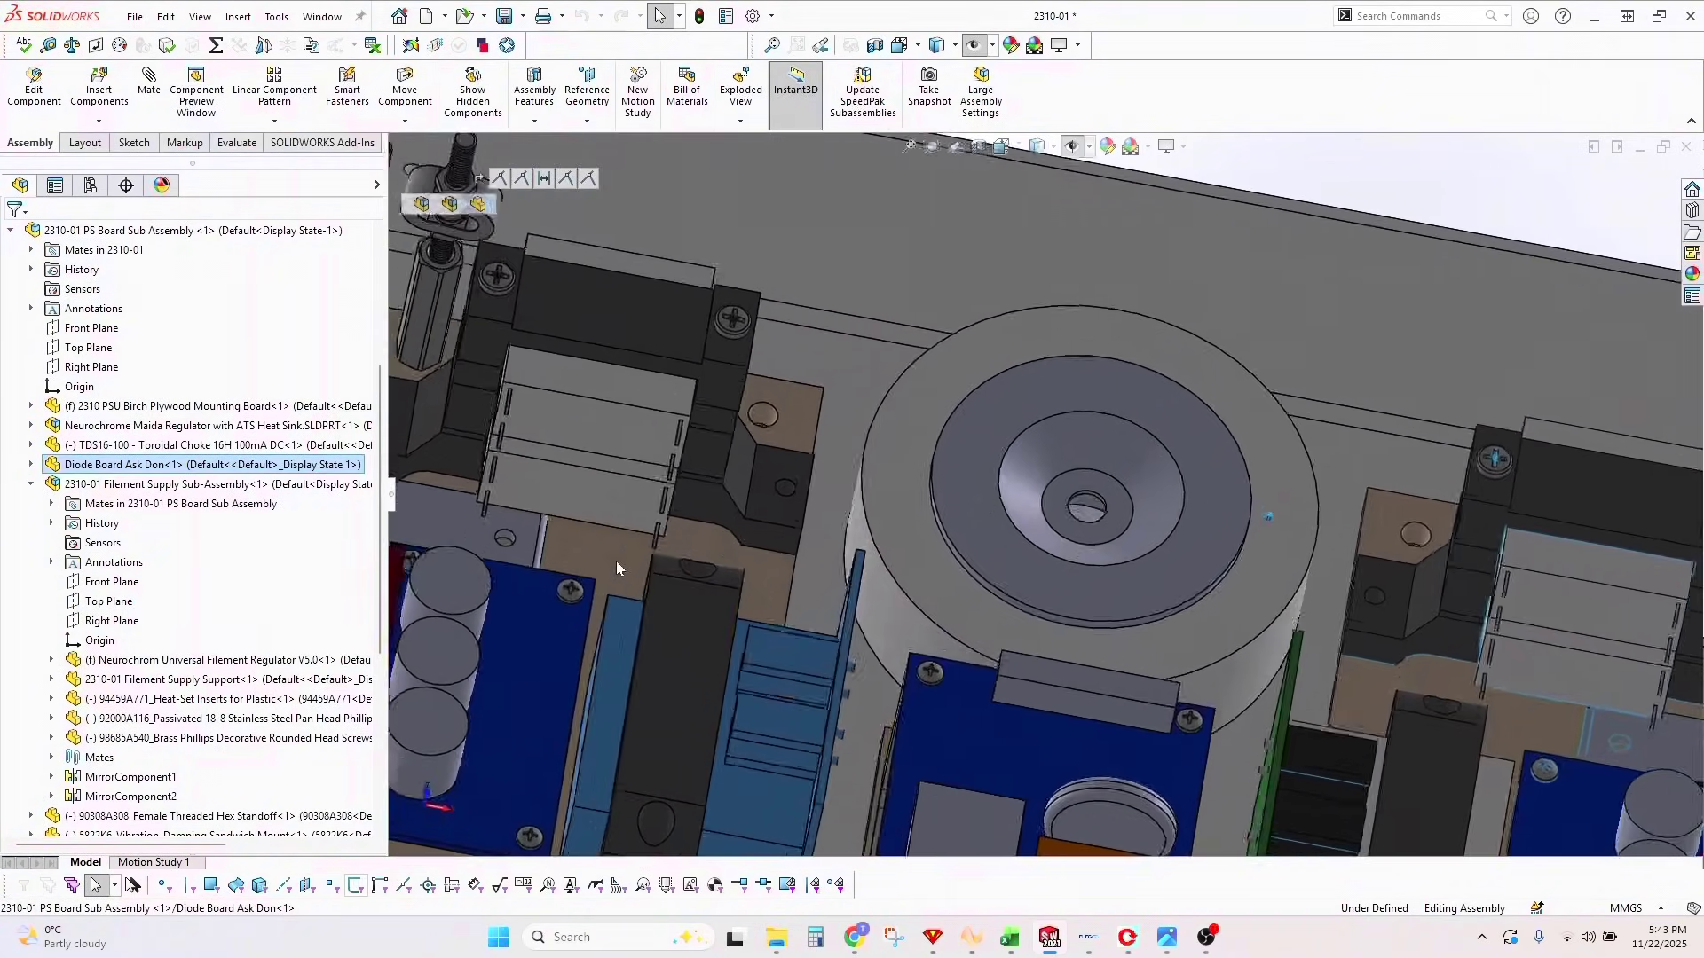
pyautogui.hotkey('ctrl', '1')
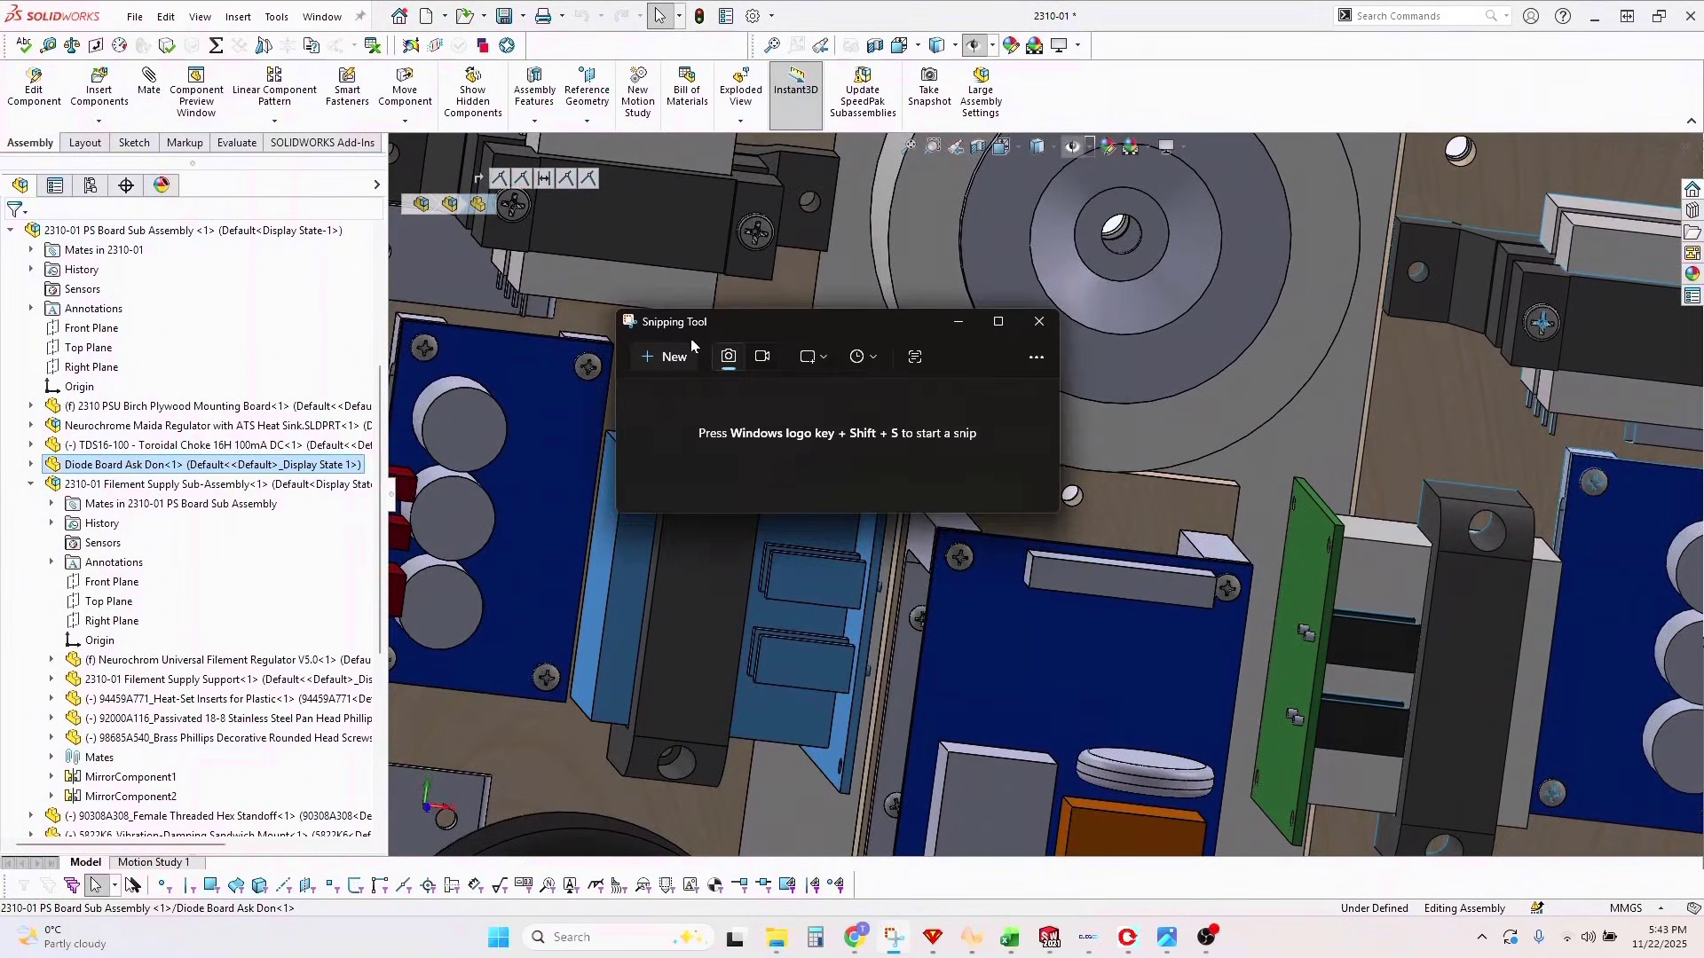
# - Snip a rectangle around the boards and transformer close-up and maximize the Snipping Tool window
pyautogui.click(674, 357)
pyautogui.press('super+shift+s')
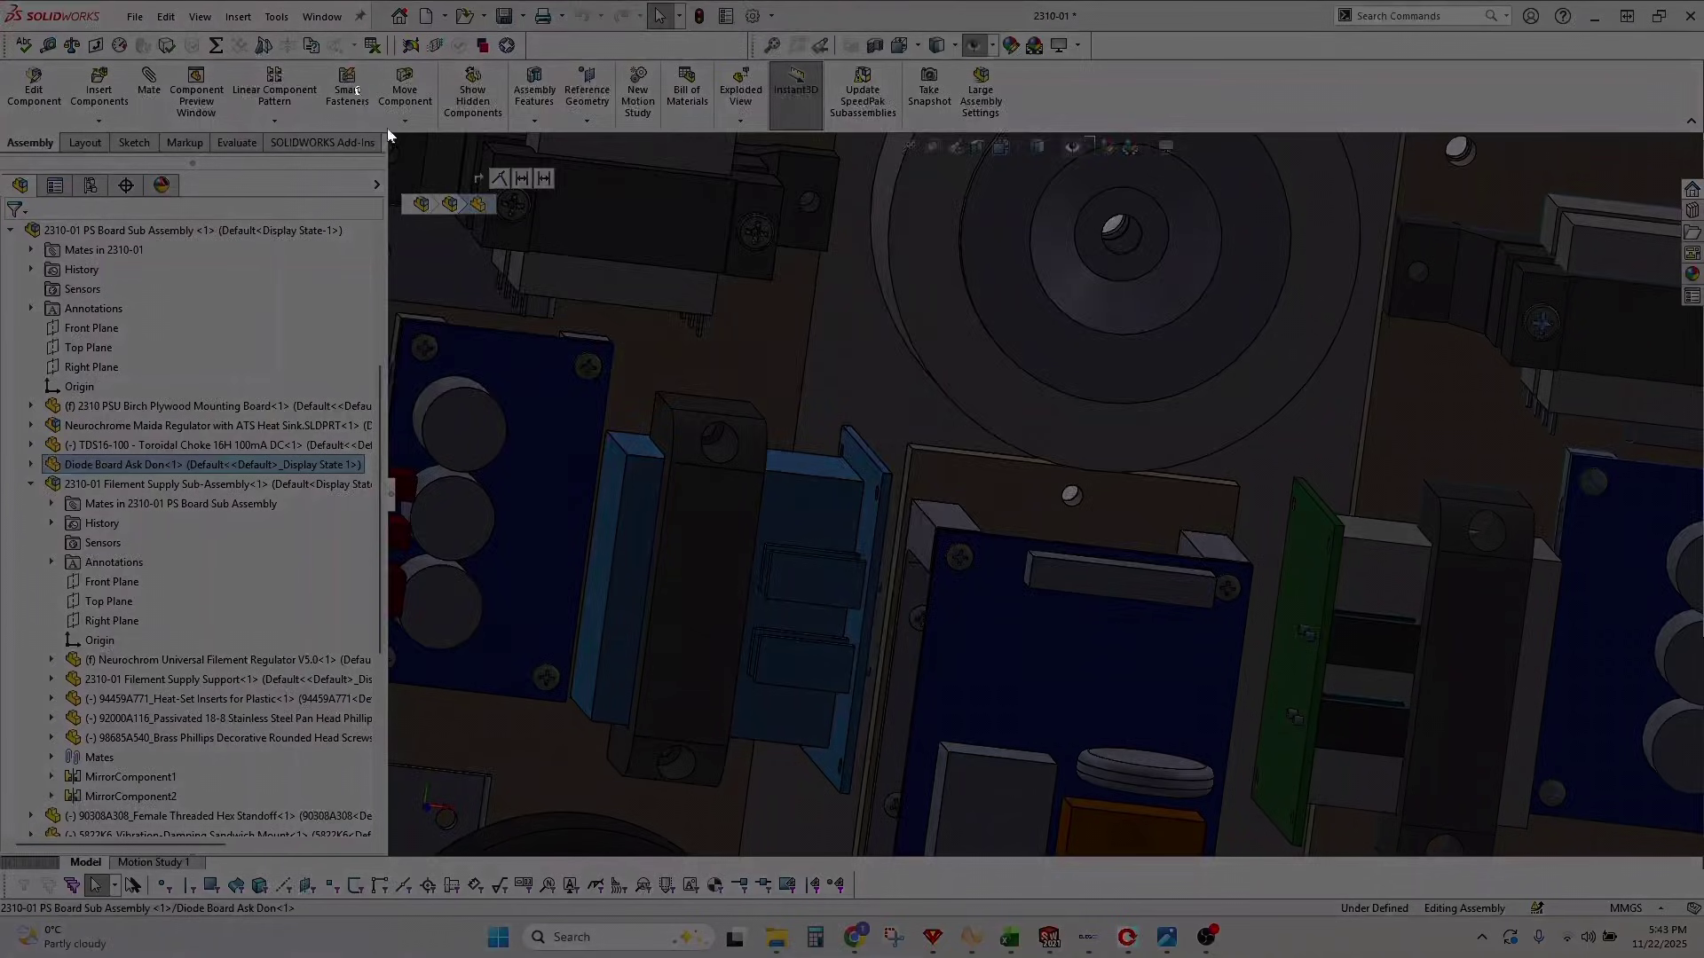
pyautogui.moveTo(384, 89); pyautogui.dragTo(1455, 813)
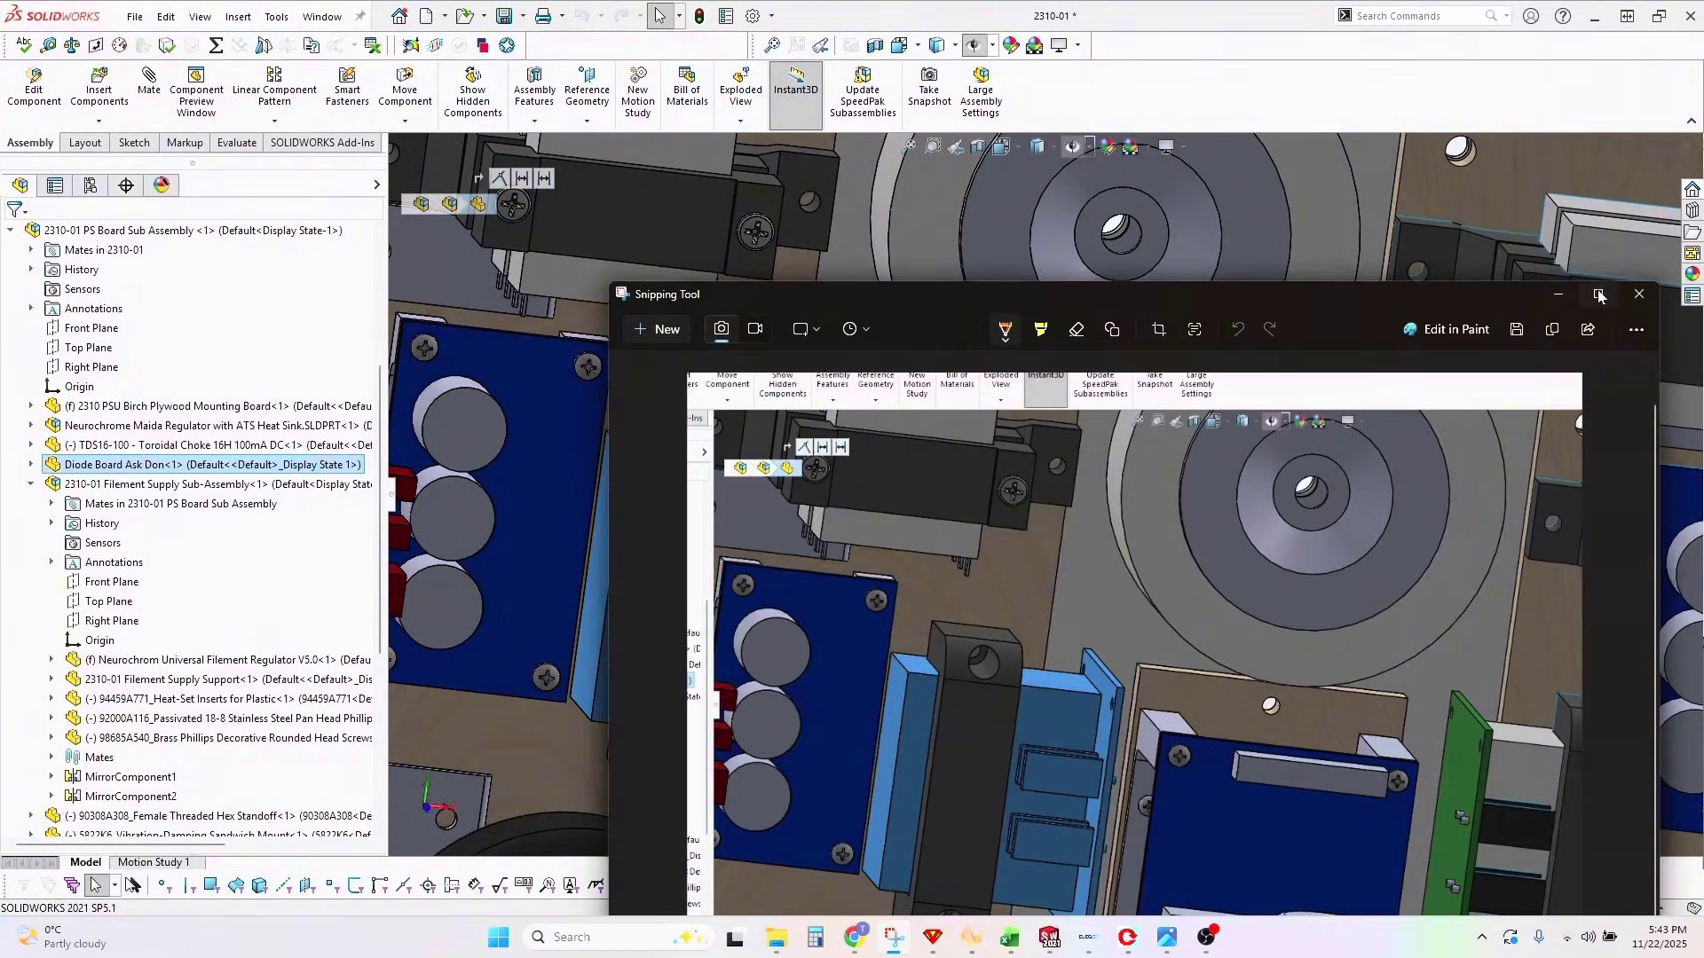
pyautogui.click(1598, 295)
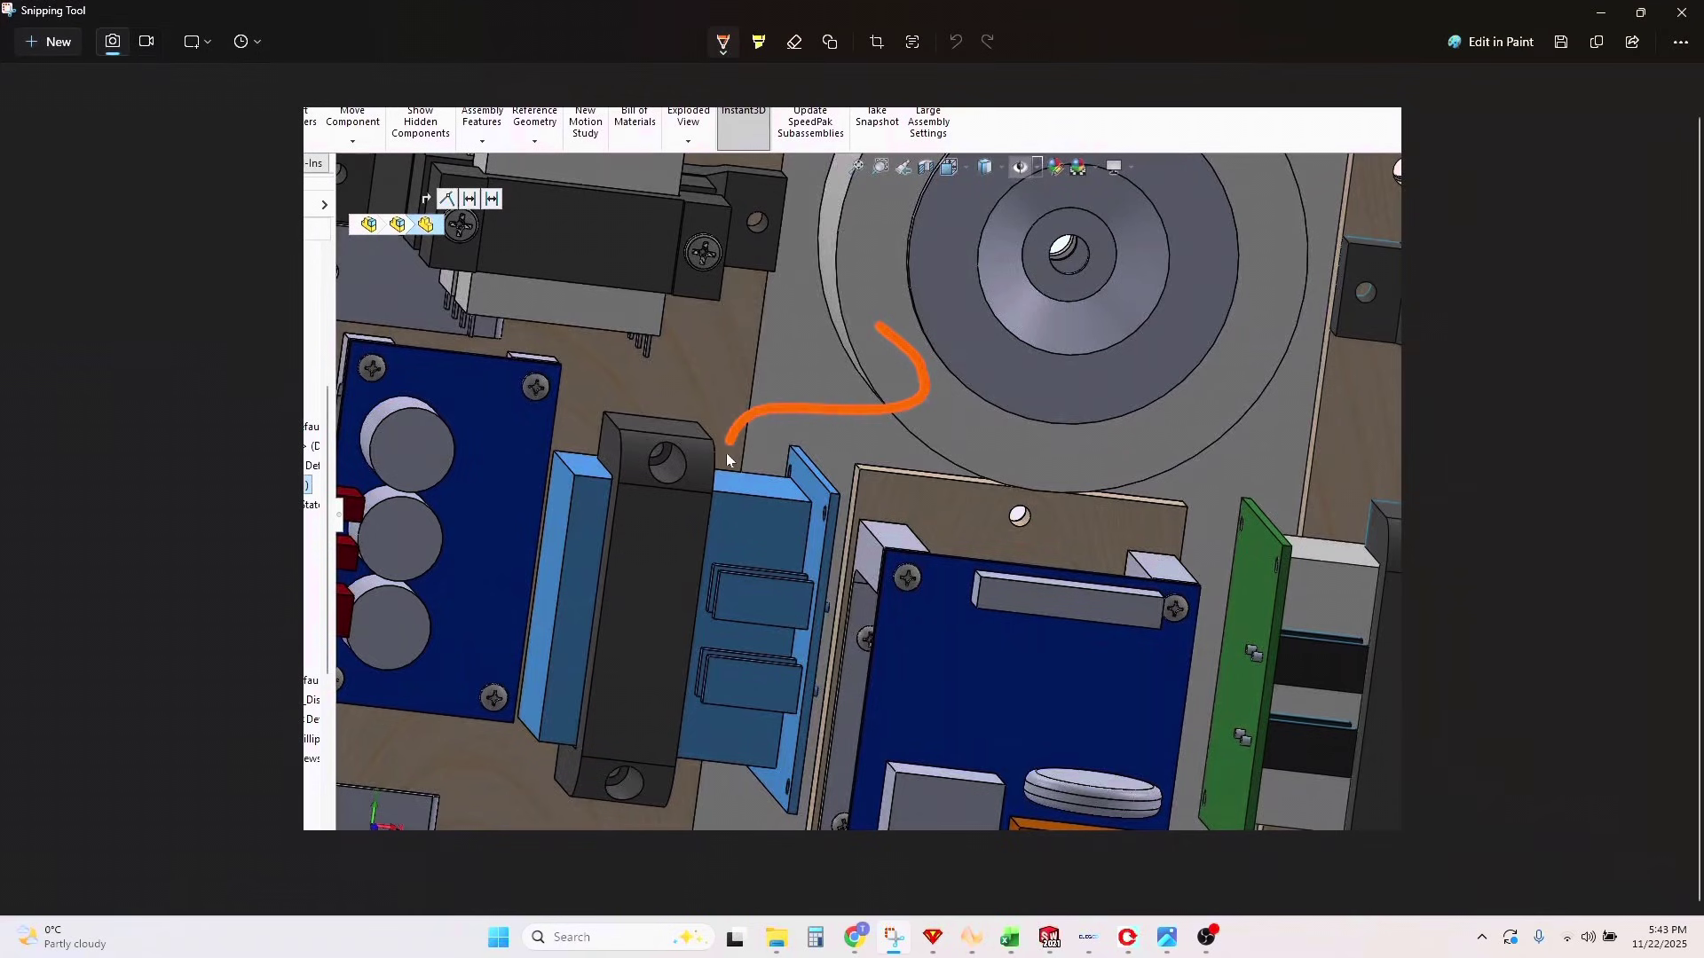